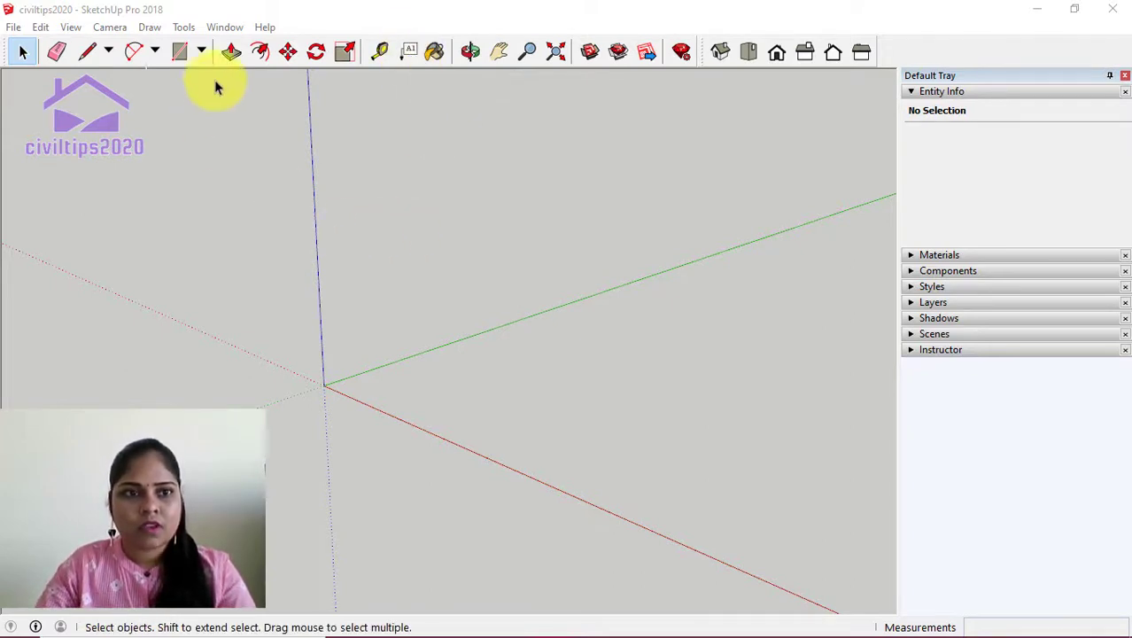
# Step: Draw a square face on the ground plane to the right of the axes origin
pyautogui.click(181, 50)
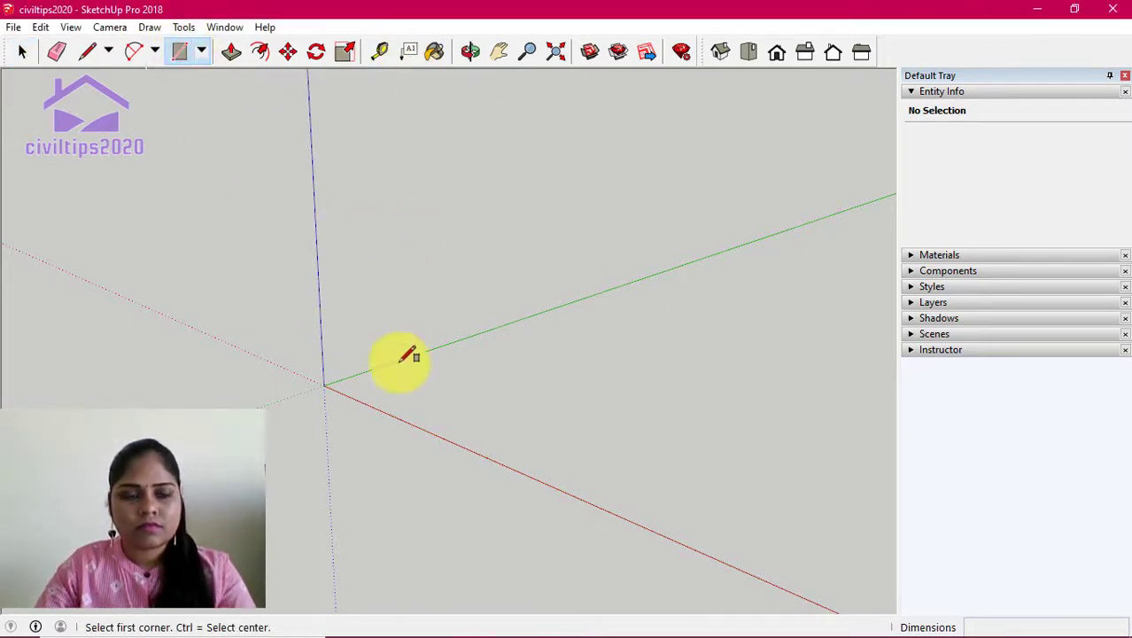
pyautogui.click(504, 361)
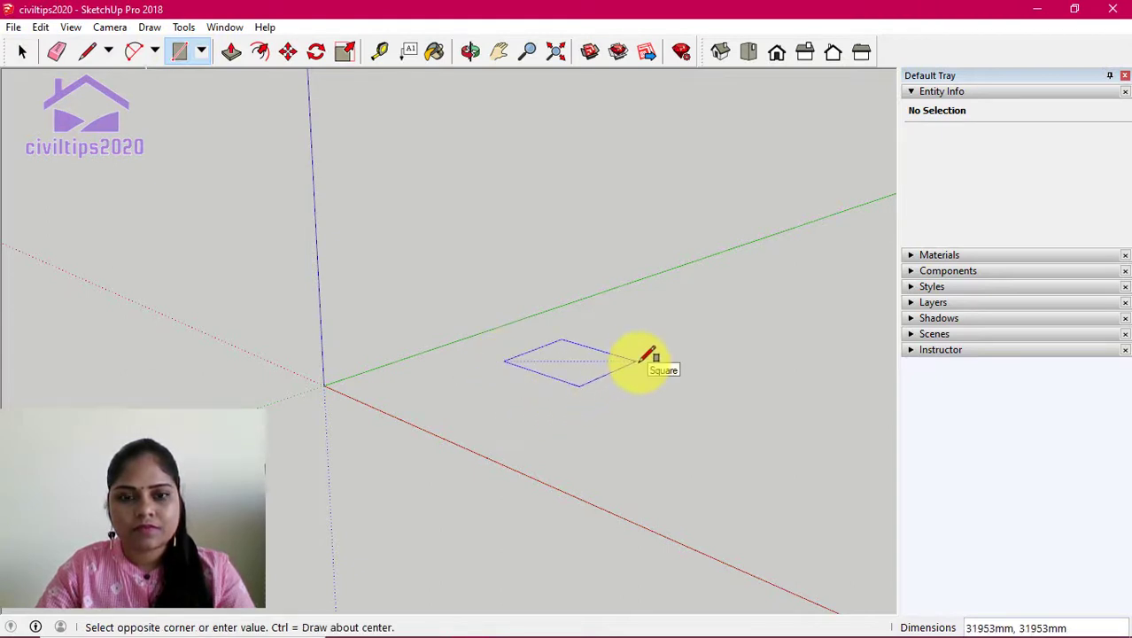
pyautogui.click(636, 360)
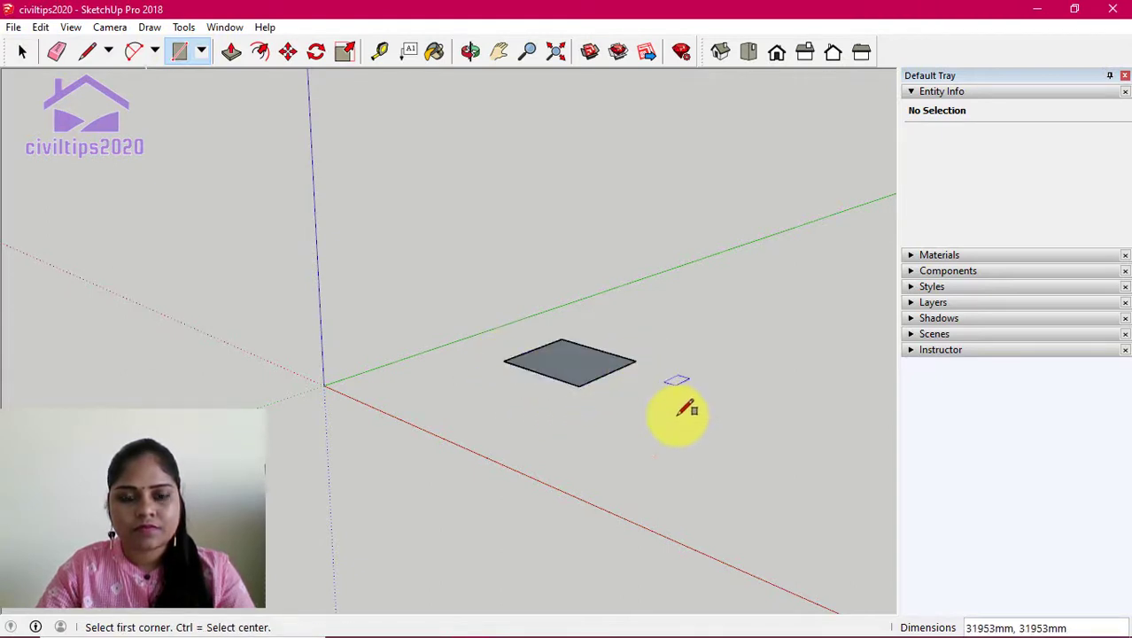
pyautogui.click(407, 53)
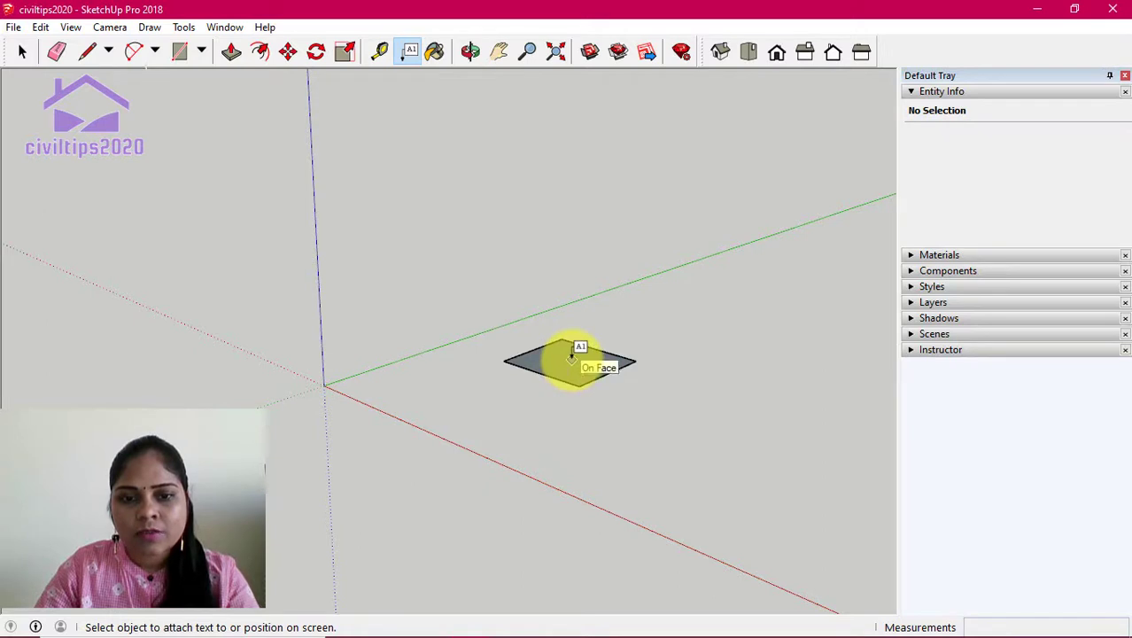
# Step: Start an area label on the square, cancel it, and return to the Select tool
pyautogui.click(571, 359)
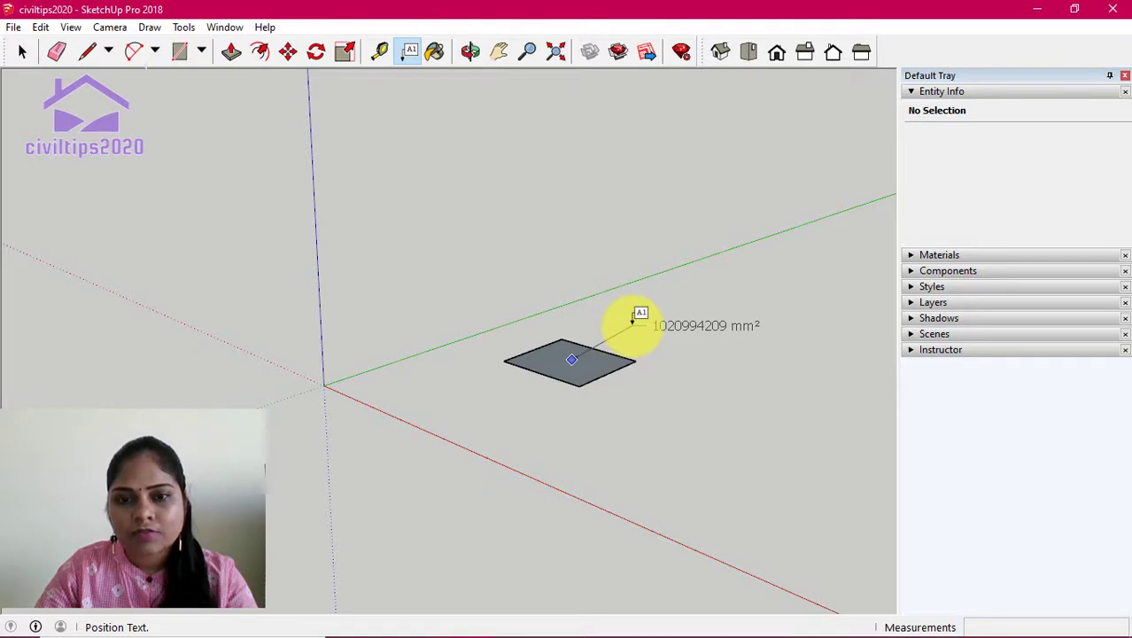
pyautogui.click(631, 323)
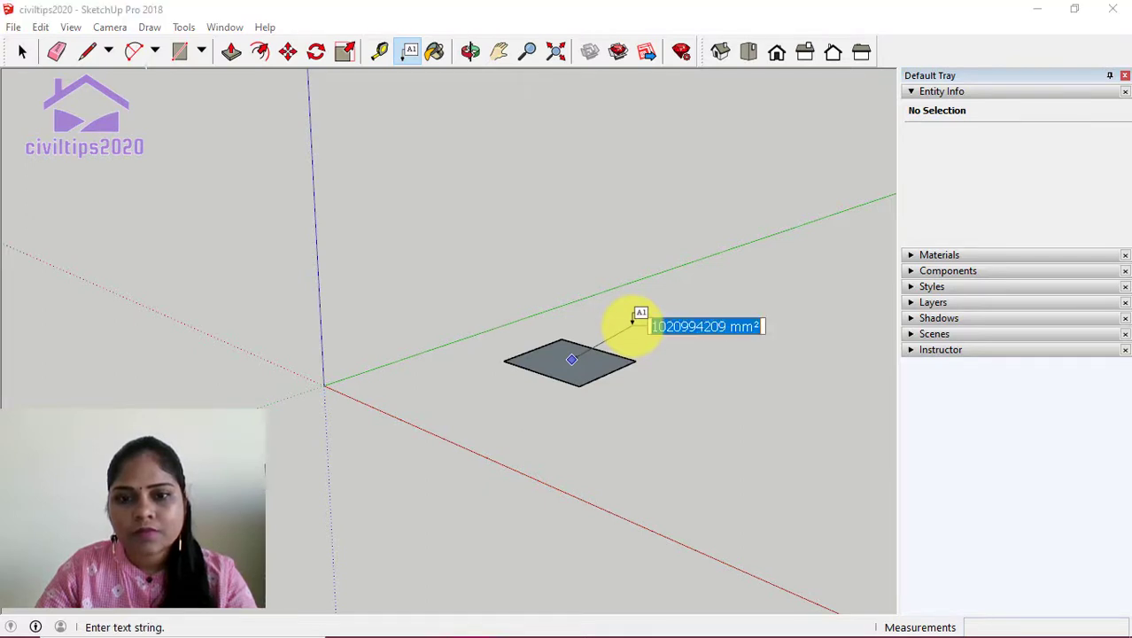
pyautogui.press('Escape')
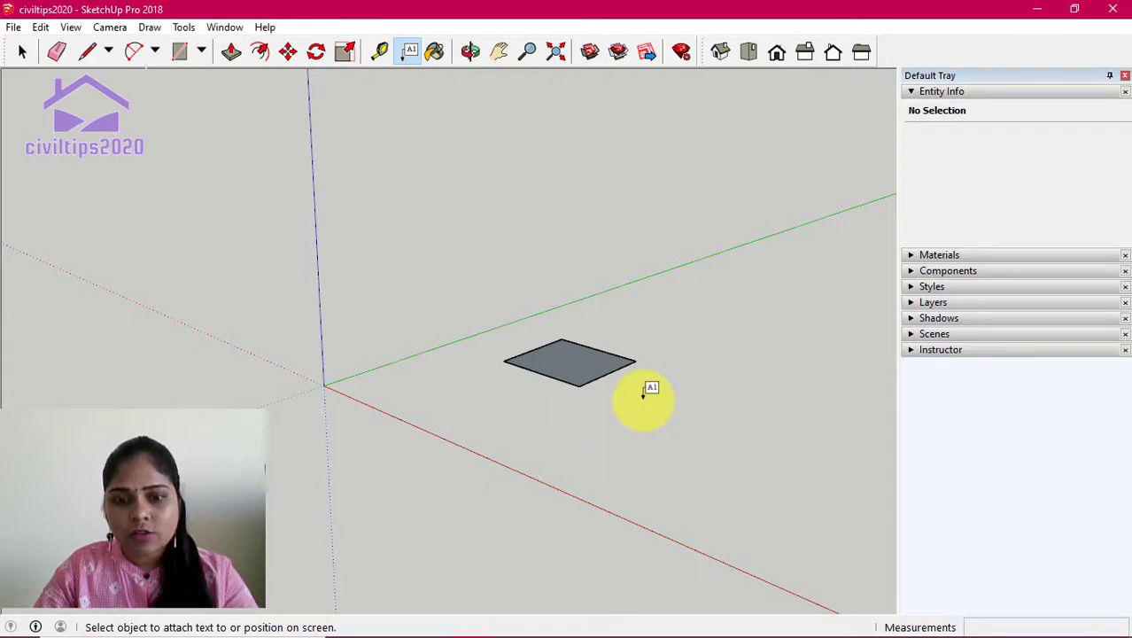
pyautogui.press('space')
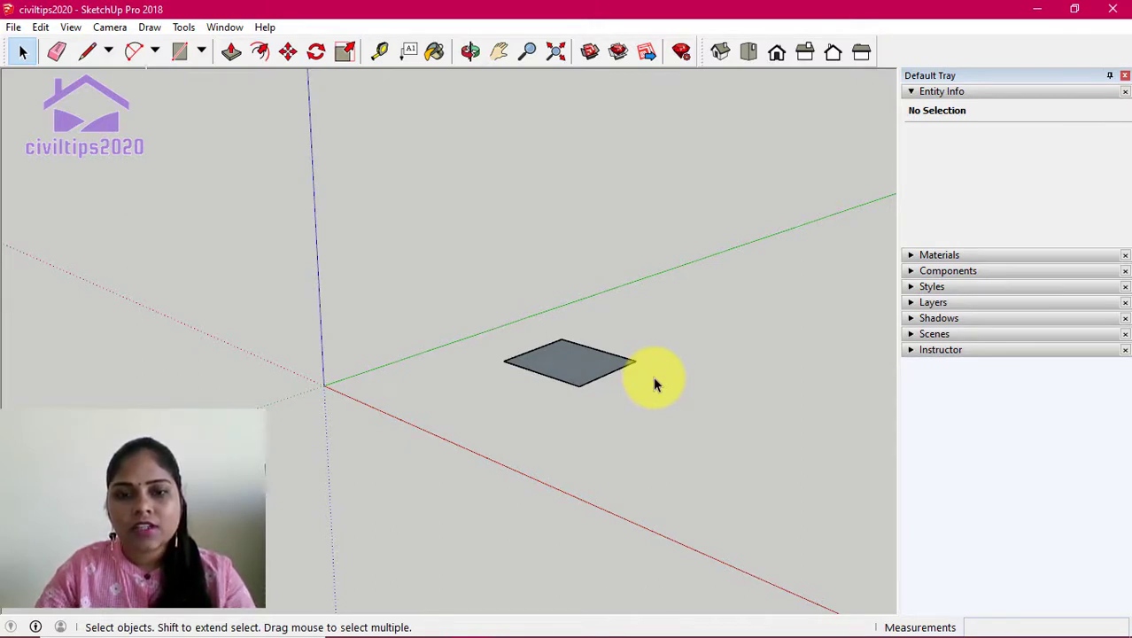
# Step: Window-select and delete the square, then set the first corner of a new rectangle
pyautogui.moveTo(471, 301); pyautogui.dragTo(723, 424)
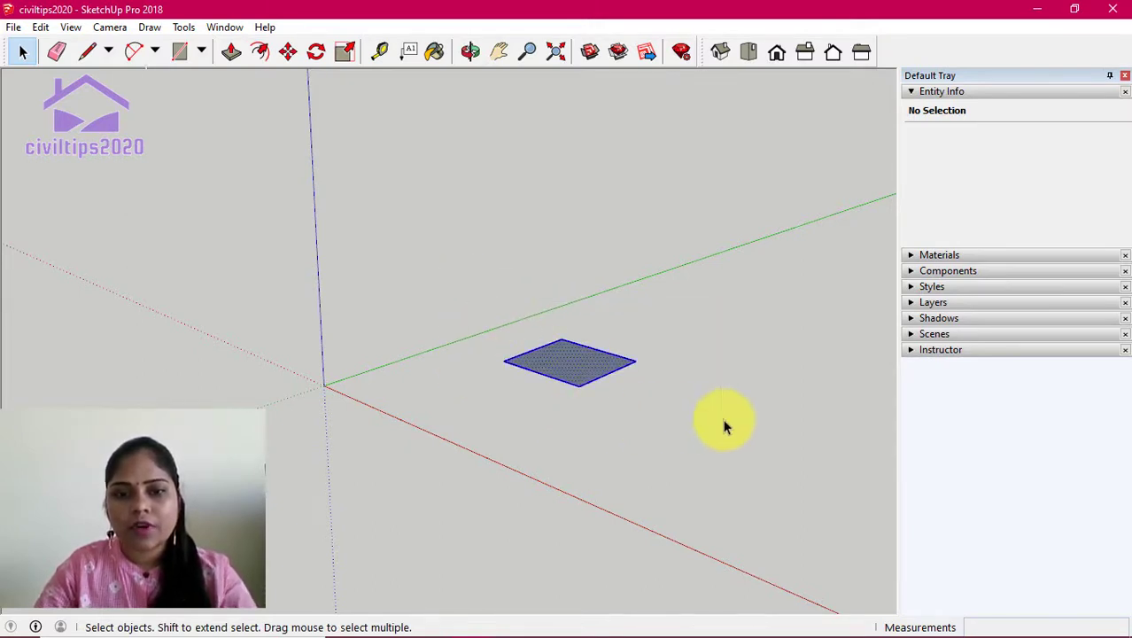
pyautogui.press('Delete')
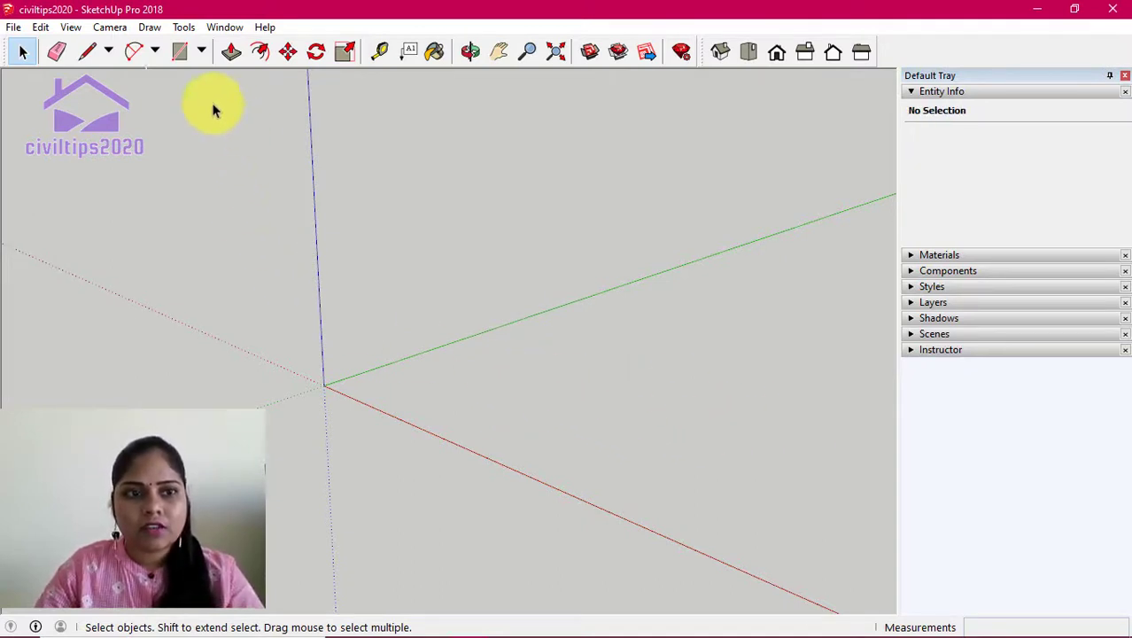
pyautogui.click(179, 50)
pyautogui.click(495, 351)
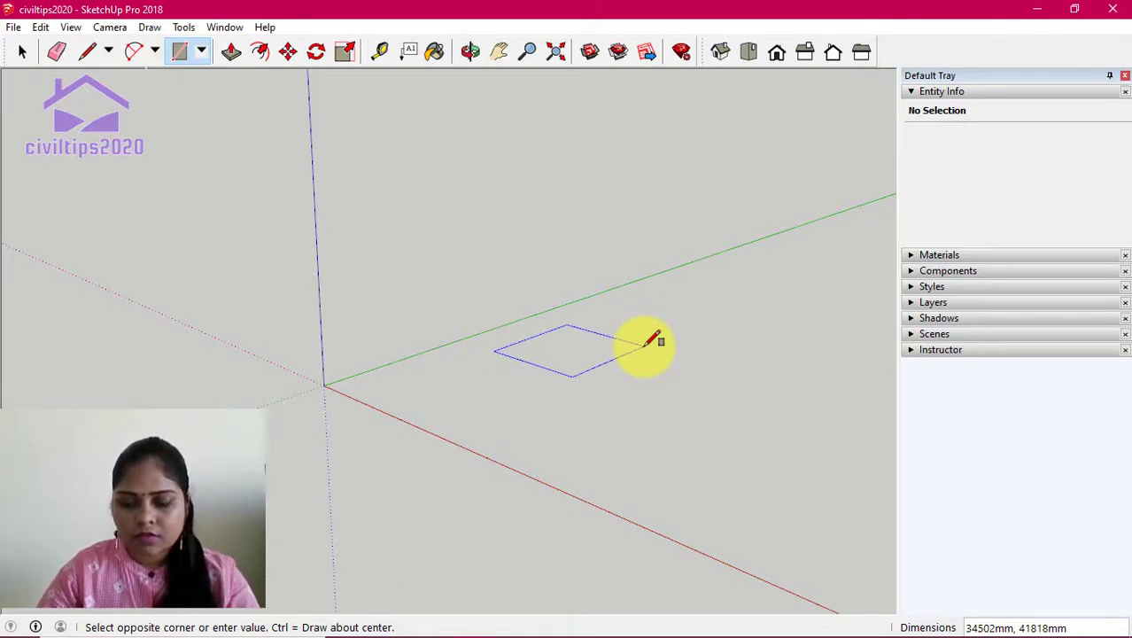
# Step: Finish the rectangle at 30000 mm, discard a trial area label, and start a second rectangle
pyautogui.write('30000')
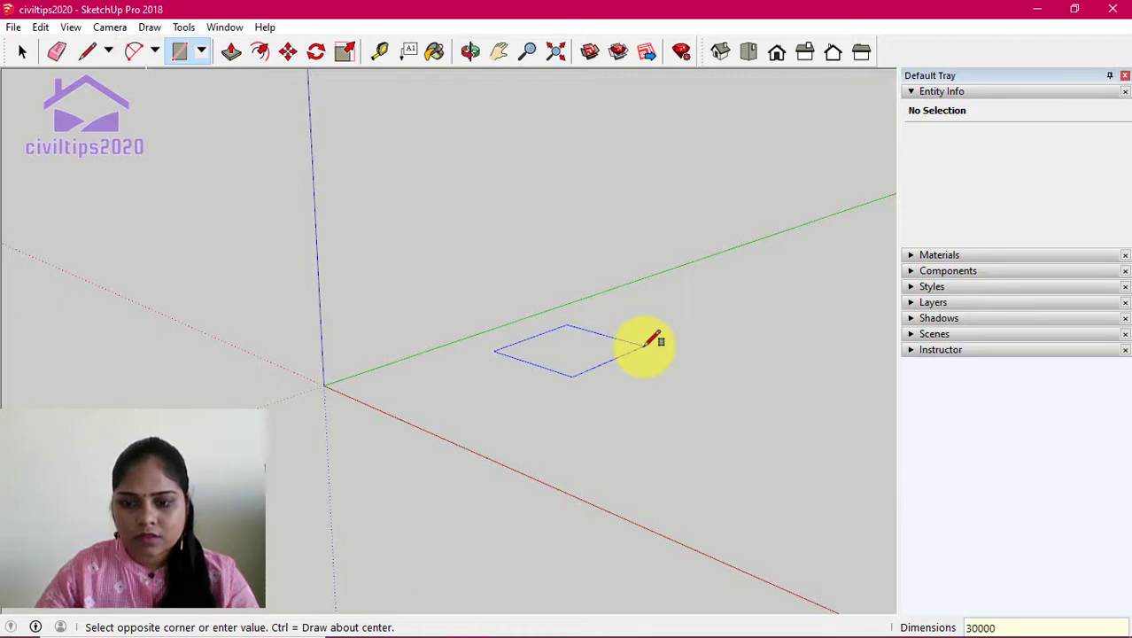
pyautogui.press('Return')
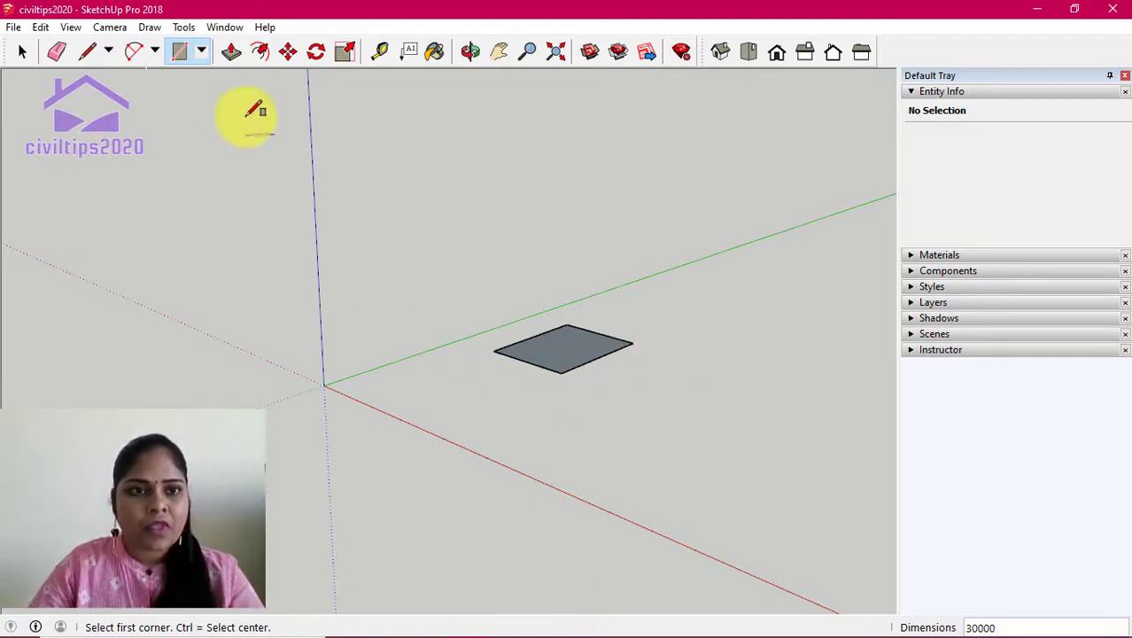
pyautogui.click(408, 52)
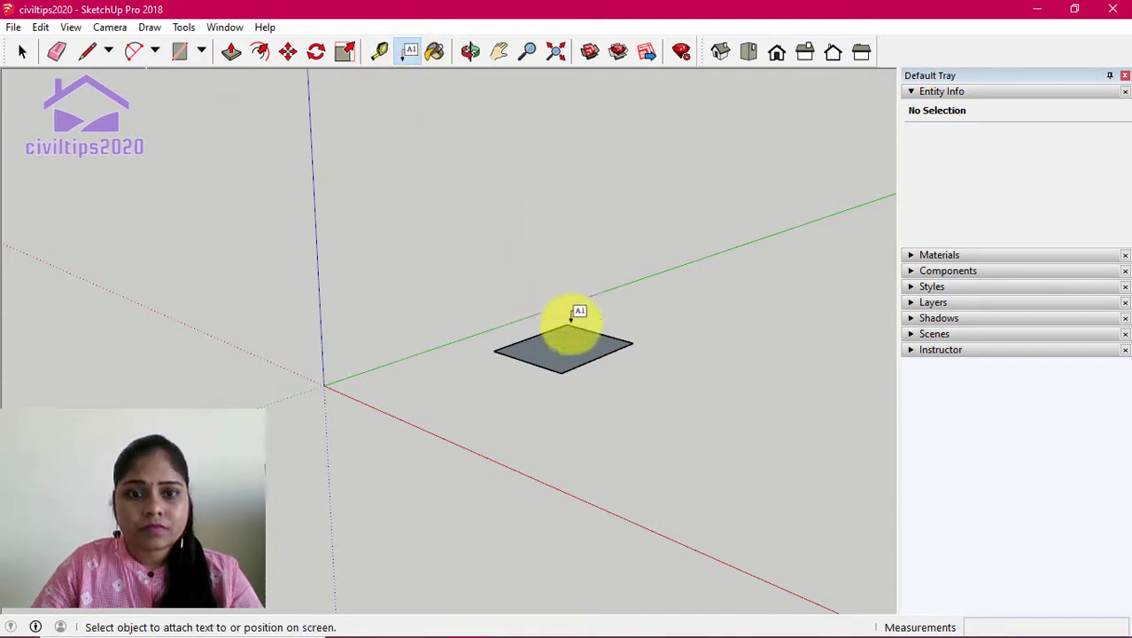
pyautogui.click(567, 348)
pyautogui.click(566, 348)
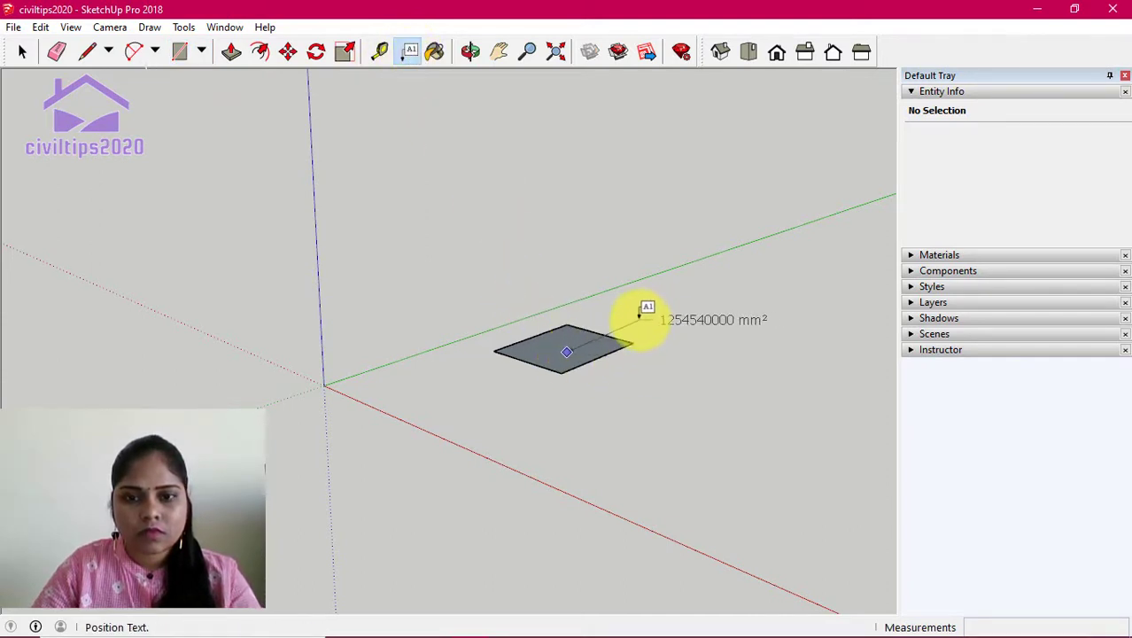
pyautogui.press('Escape')
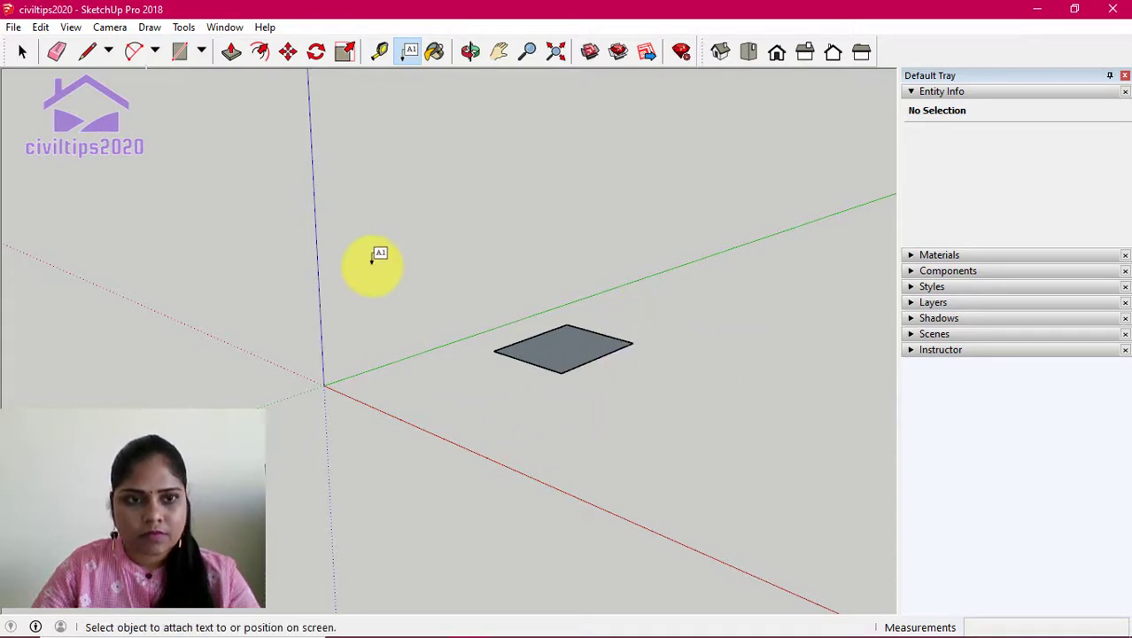
pyautogui.click(180, 50)
pyautogui.click(618, 401)
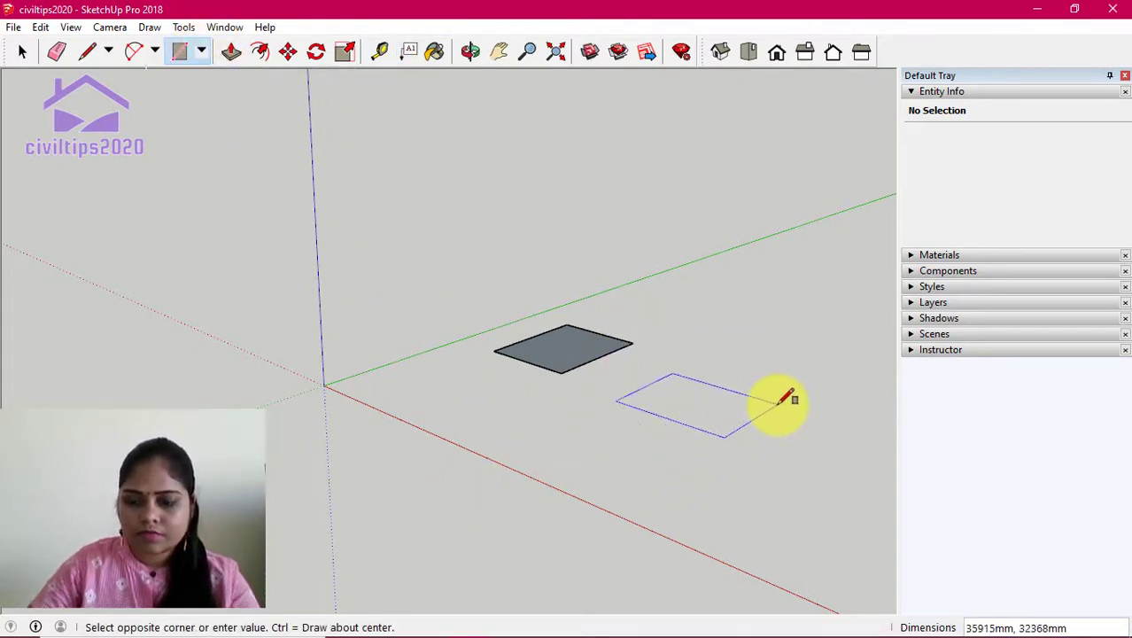
# Step: Enter 20000,20000 to complete a 20000 by 20000 mm square, then zoom in
pyautogui.write('20000')
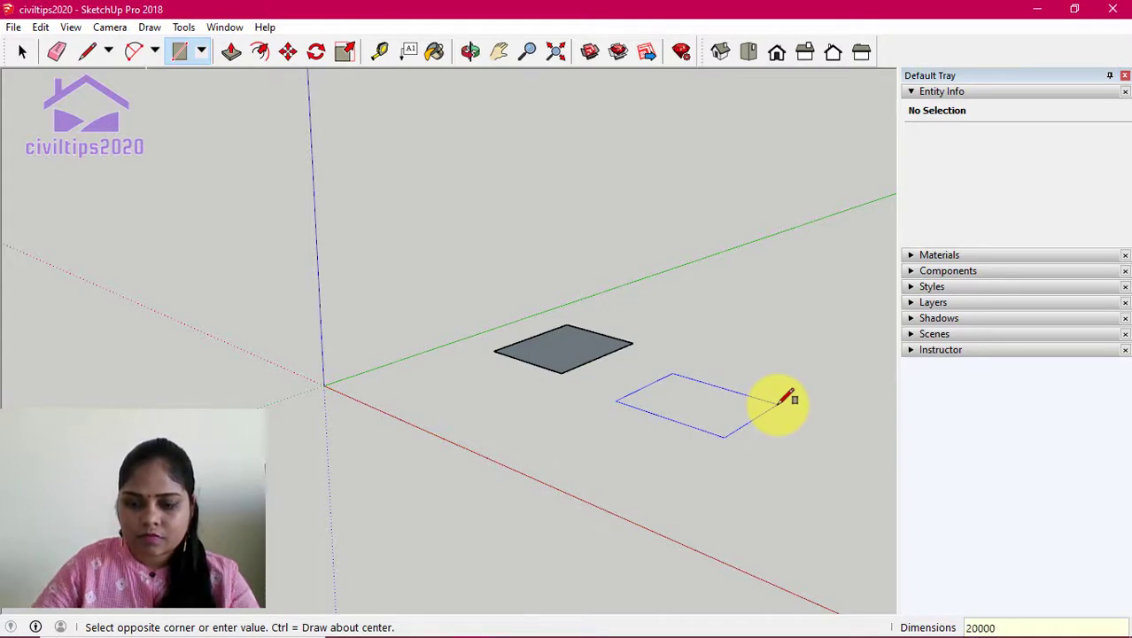
pyautogui.write(',20000')
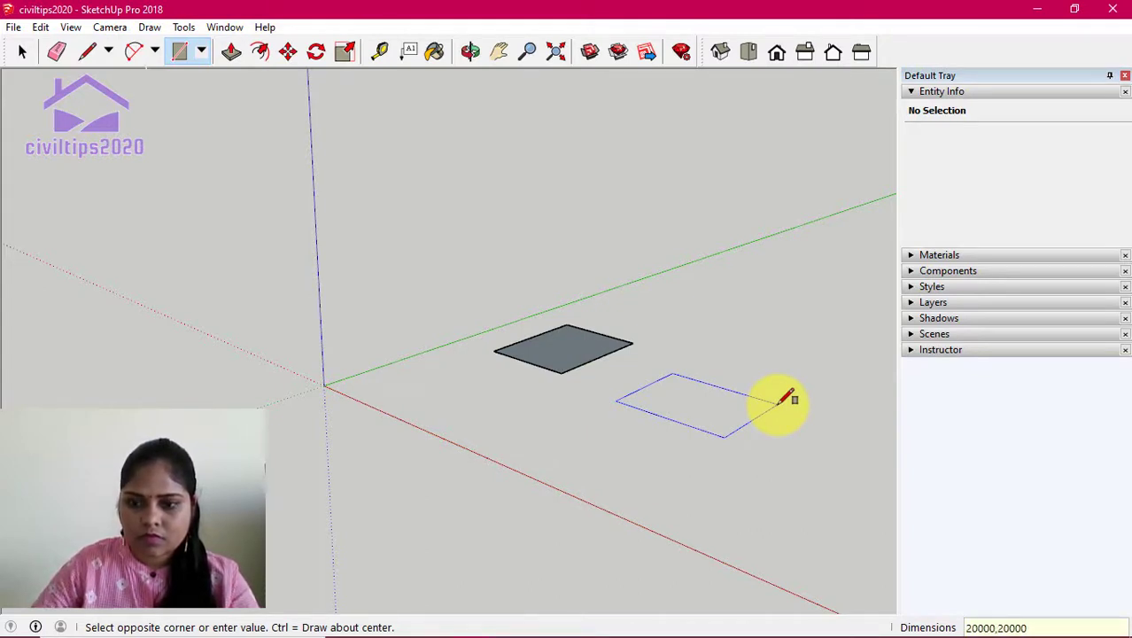
pyautogui.press('Return')
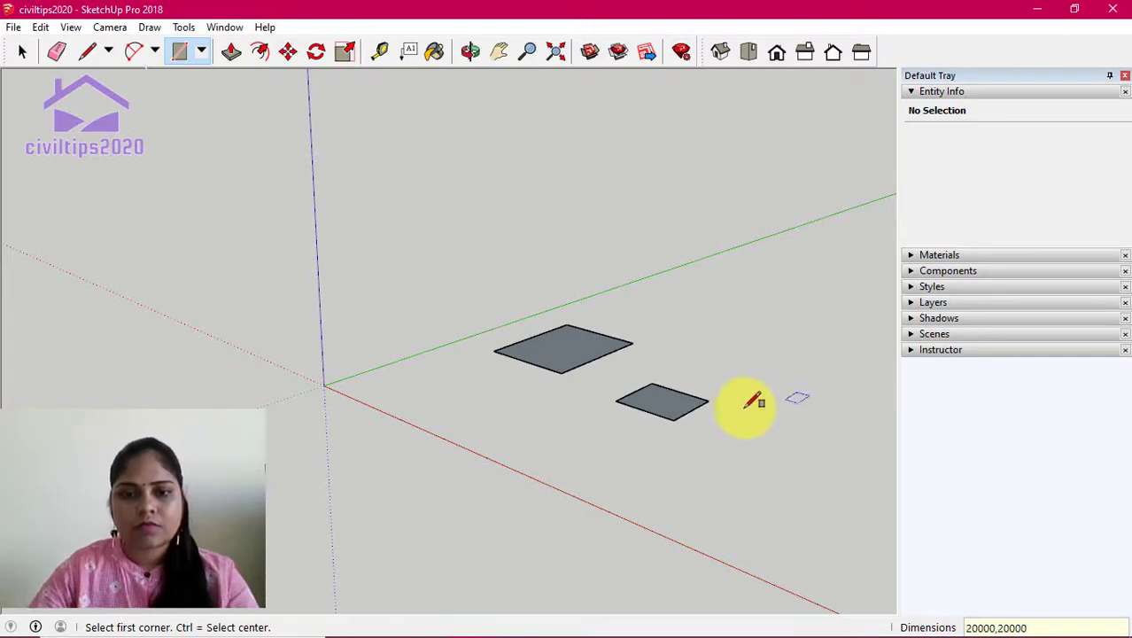
pyautogui.scroll(1, 651, 390)
pyautogui.scroll(1, 652, 390)
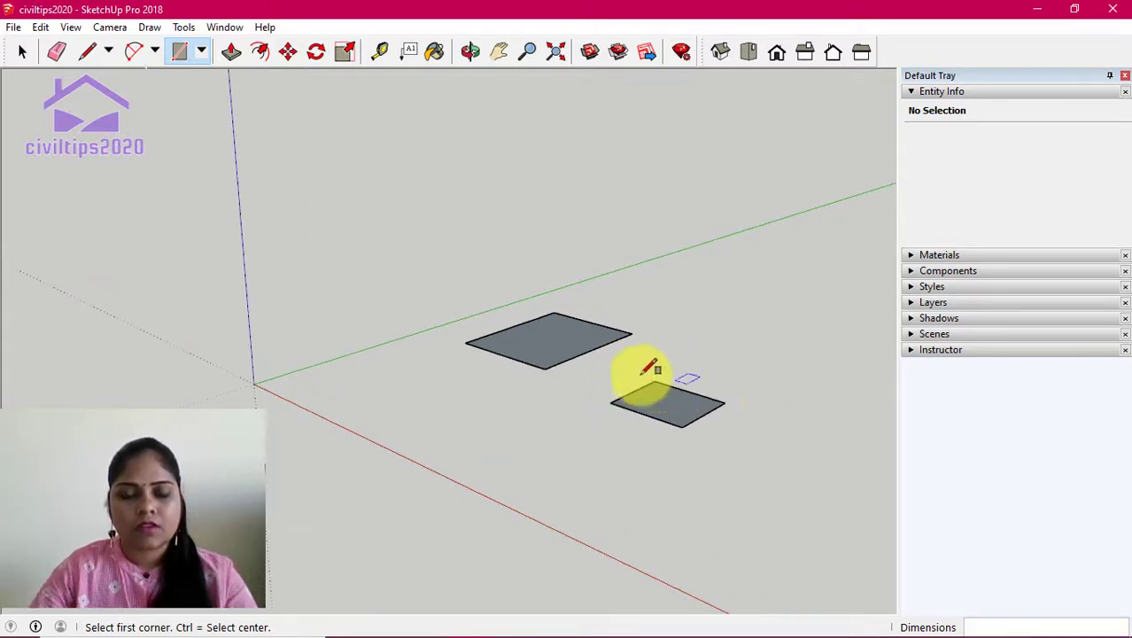
# Step: Attach a leader label to the smaller square and change its text to '40m'
pyautogui.click(409, 51)
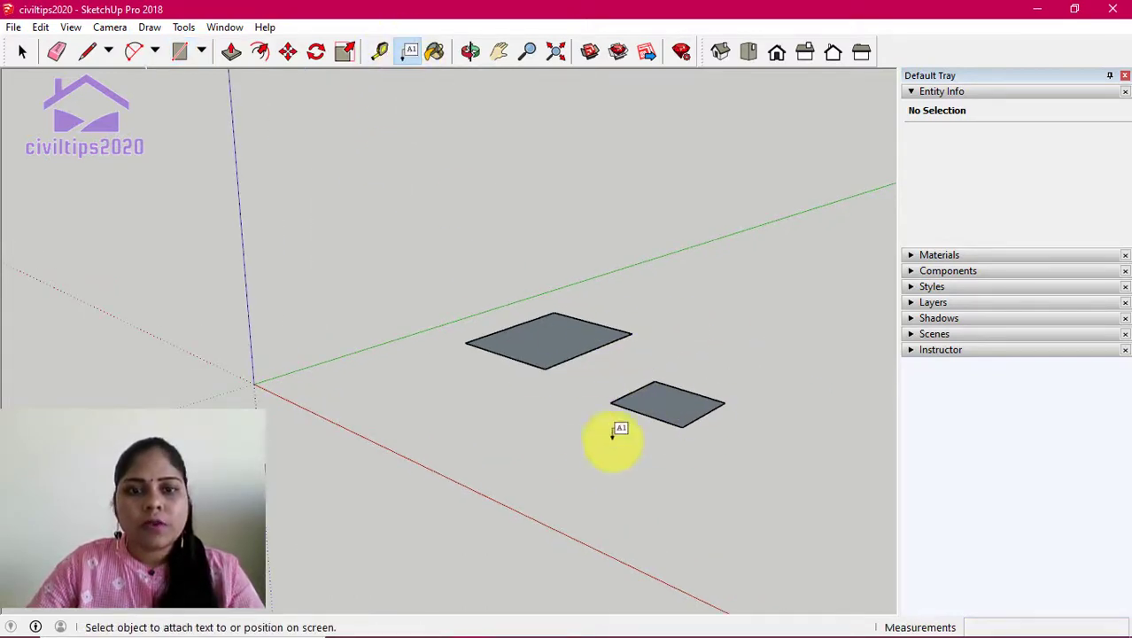
pyautogui.click(673, 408)
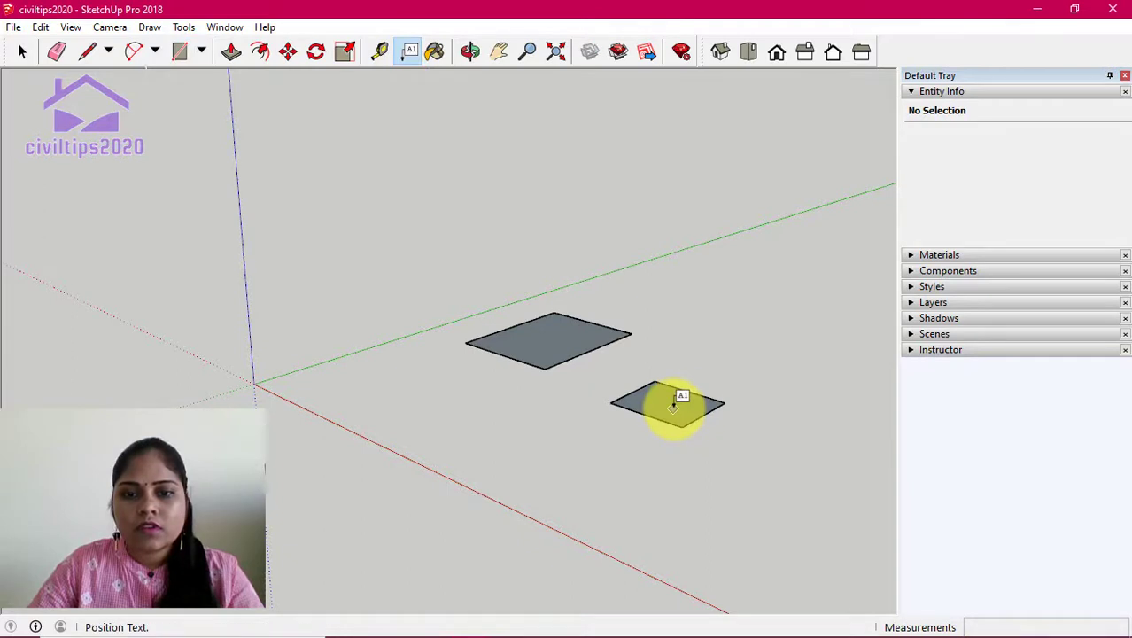
pyautogui.click(733, 350)
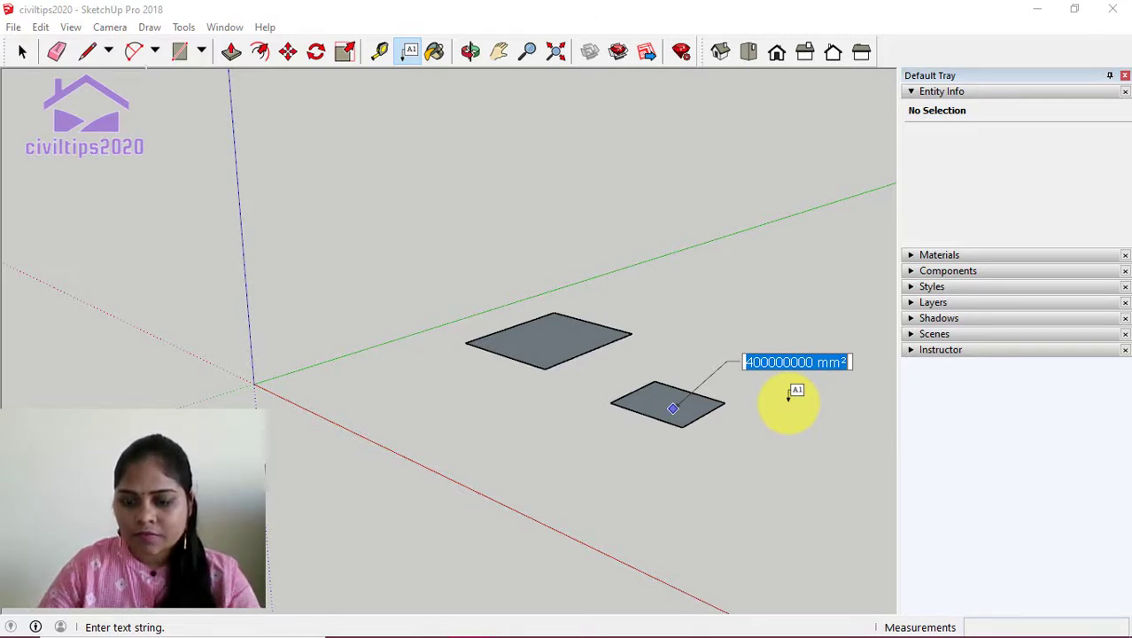
pyautogui.write('40m')
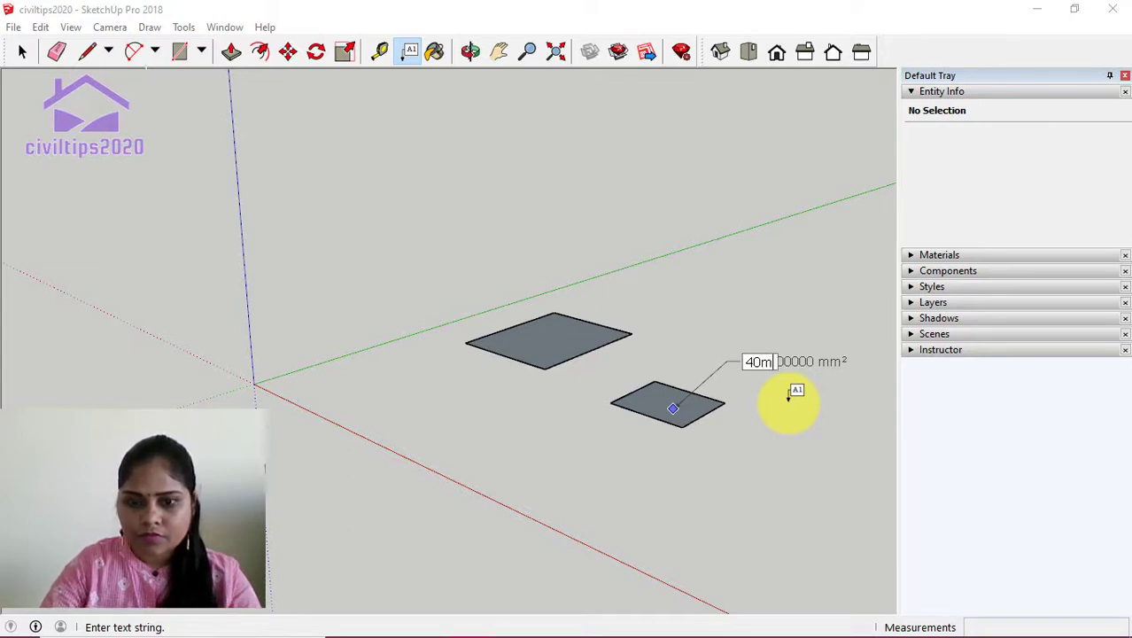
pyautogui.press('Return')
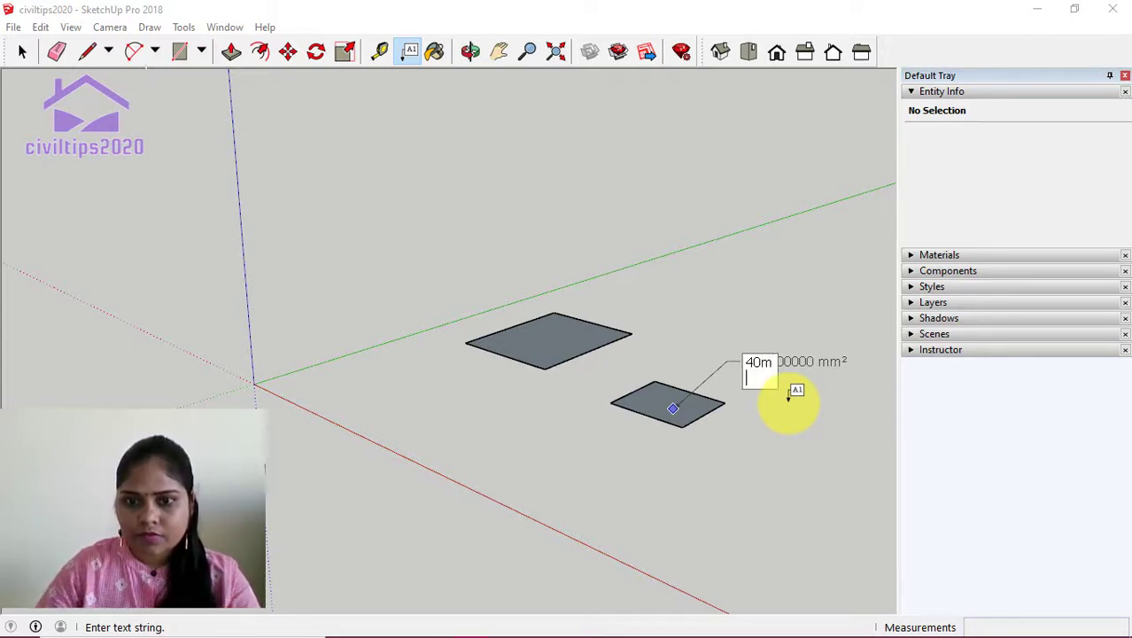
pyautogui.click(801, 426)
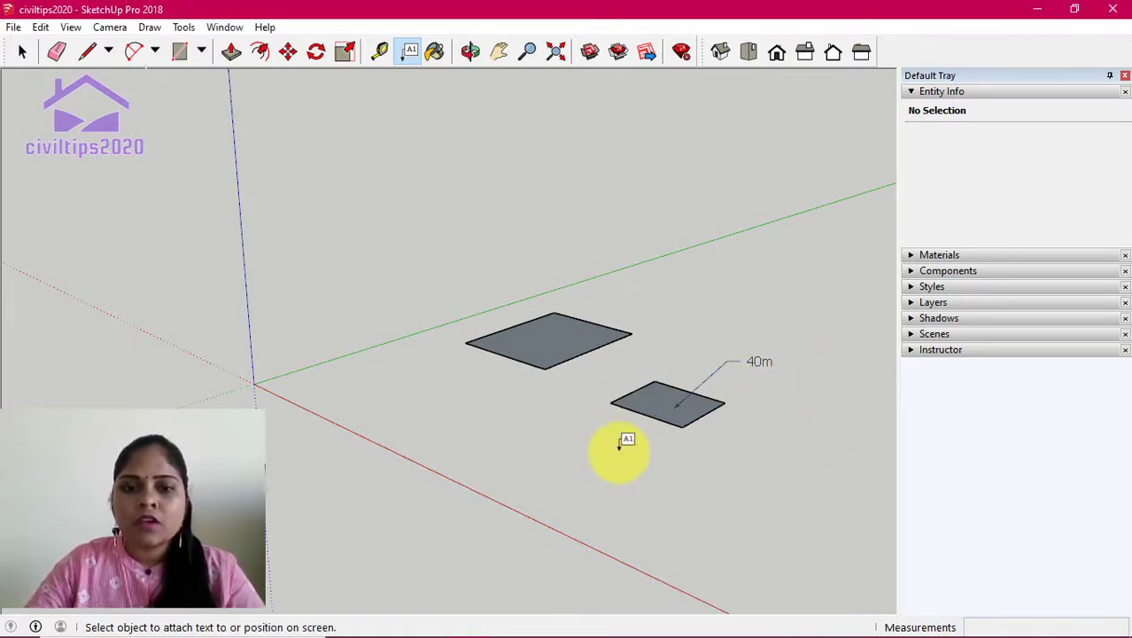
# Step: Add a '41818mm' leader label to the larger rectangle's edge midpoint
pyautogui.click(608, 358)
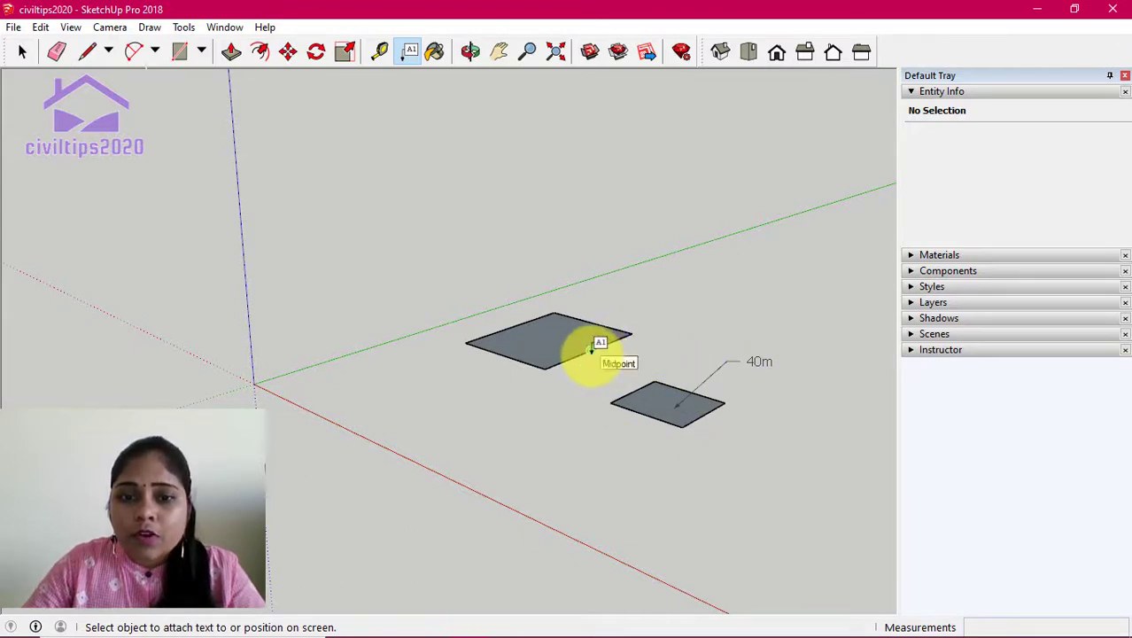
pyautogui.click(591, 350)
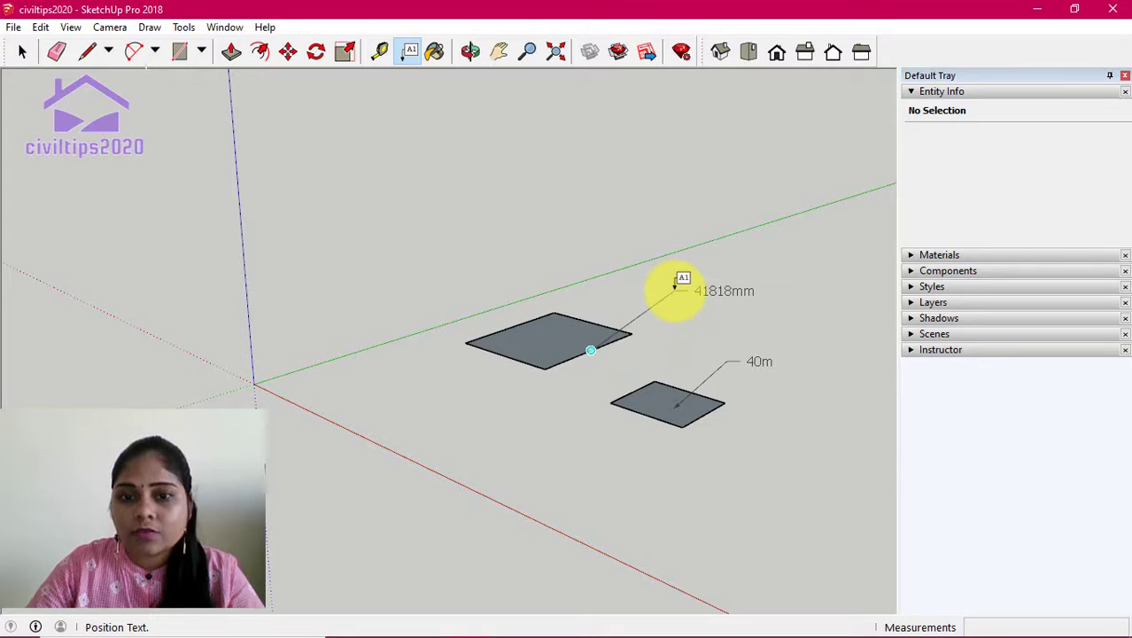
pyautogui.click(677, 287)
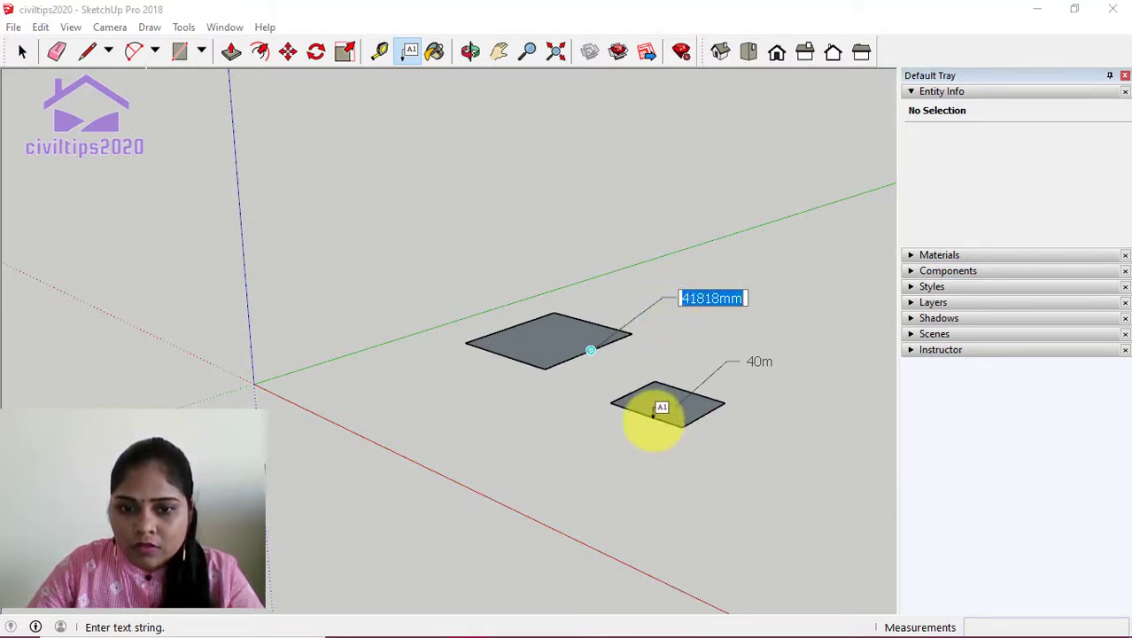
pyautogui.click(654, 415)
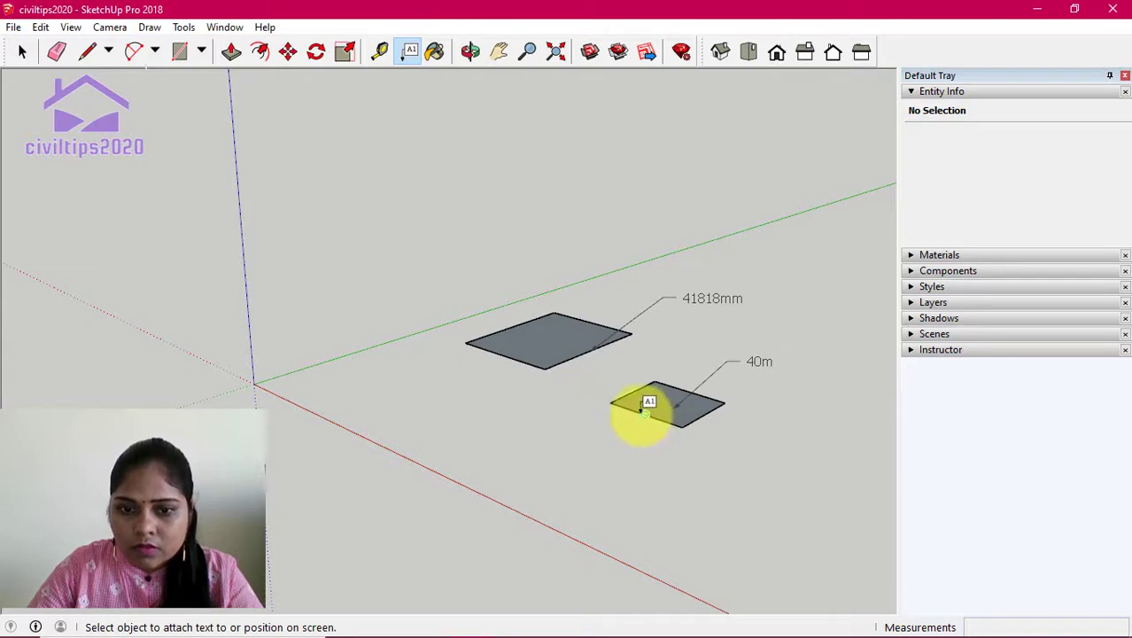
# Step: Add a '20000mm' label below the smaller square, then discard a stray area label
pyautogui.click(645, 413)
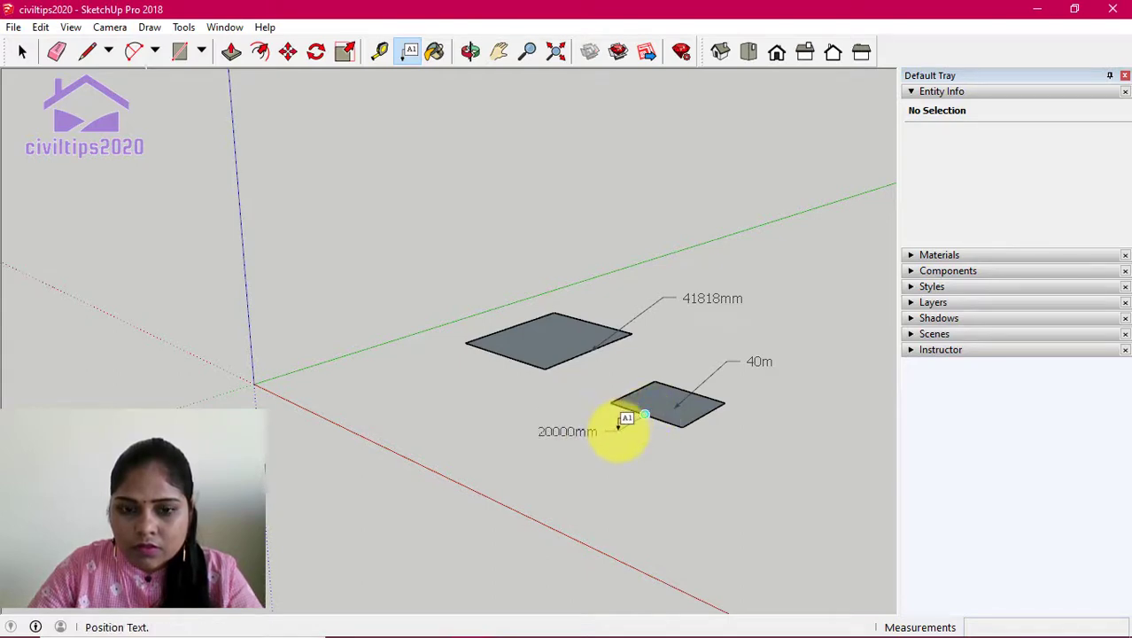
pyautogui.click(619, 426)
pyautogui.click(644, 488)
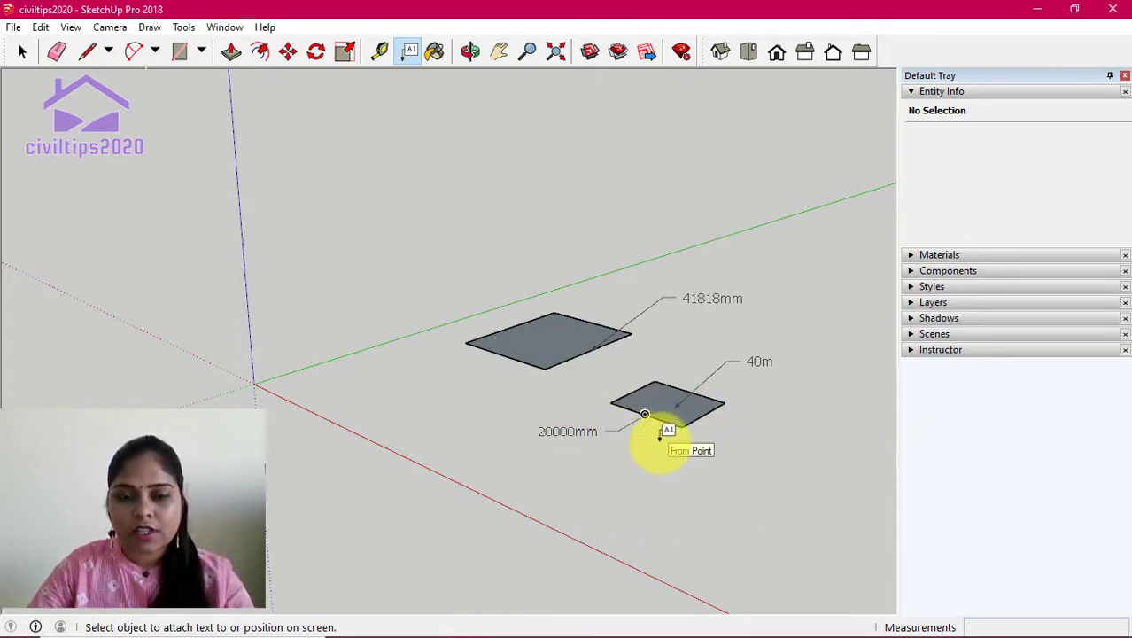
pyautogui.click(567, 329)
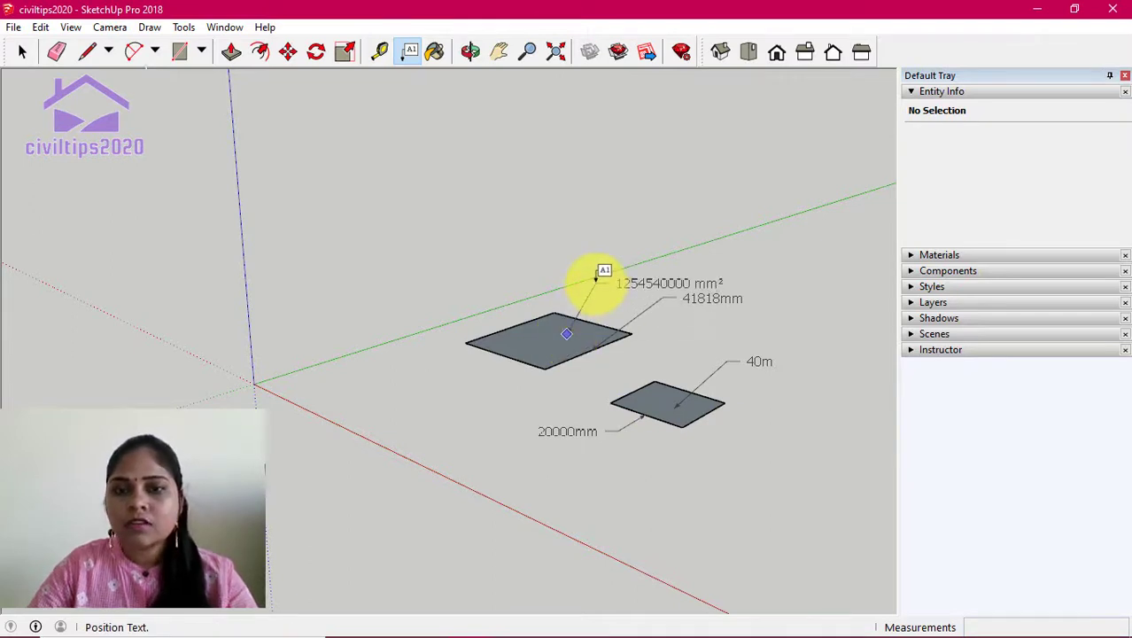
pyautogui.press('Escape')
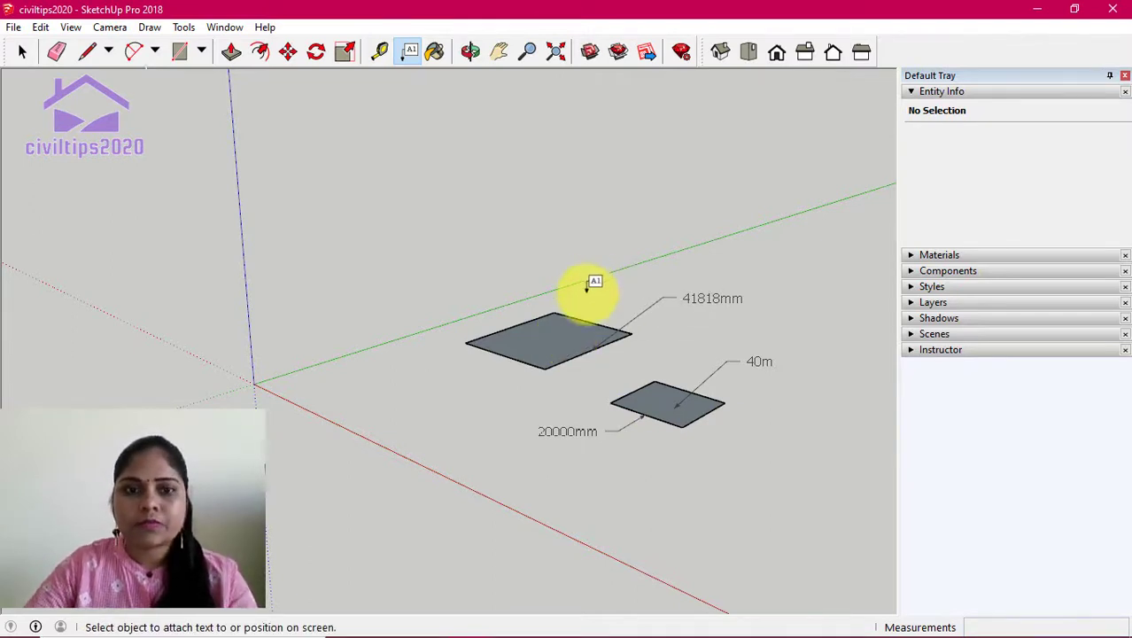
# Step: Draw a circle of radius 13284mm to the left of the rectangles
pyautogui.click(202, 51)
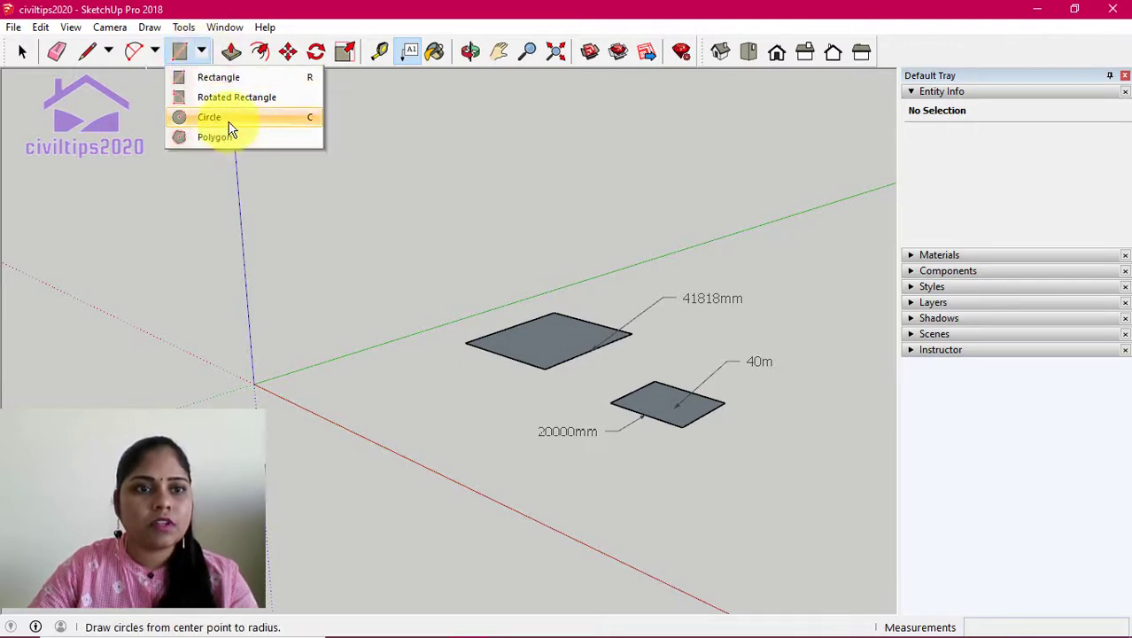
pyautogui.click(227, 128)
pyautogui.click(370, 388)
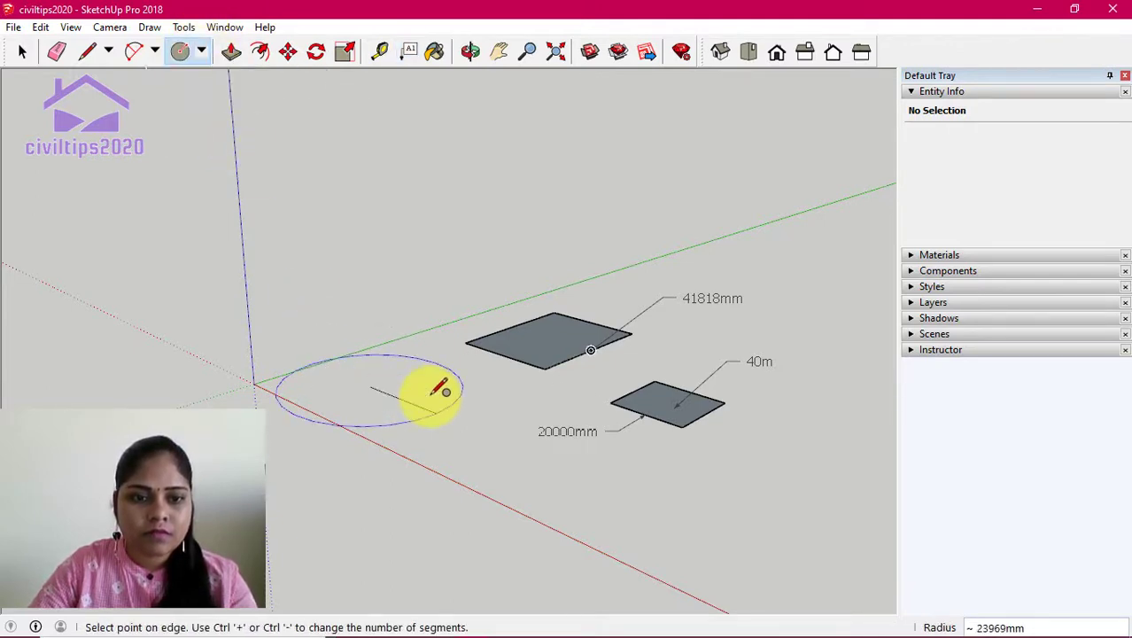
pyautogui.click(422, 388)
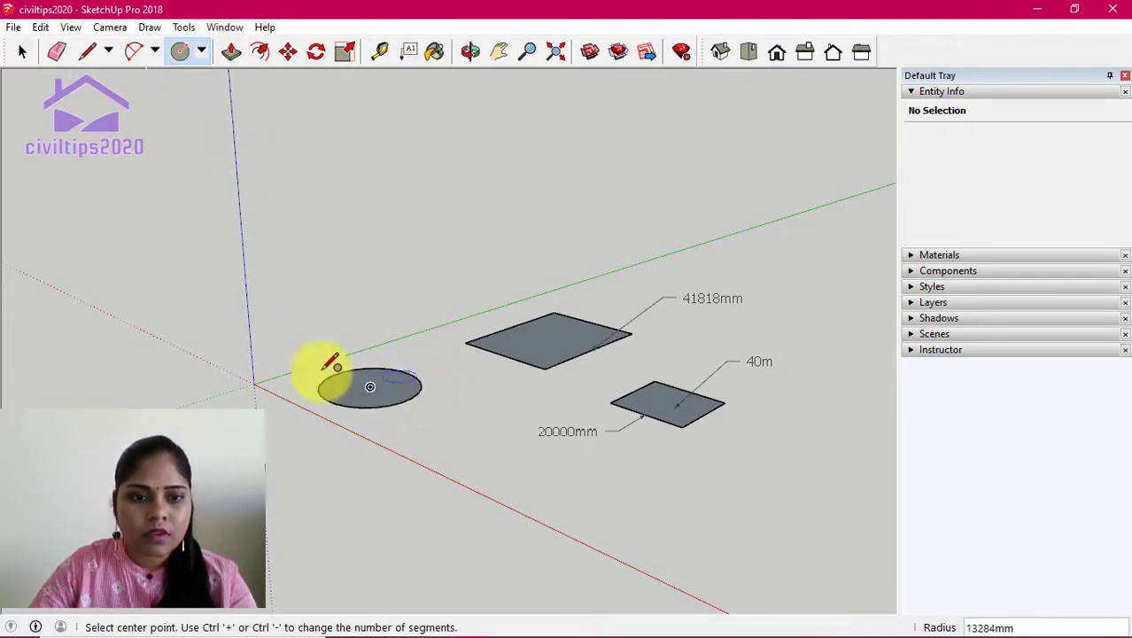
# Step: Place an area label on the circle, then discard it
pyautogui.click(407, 55)
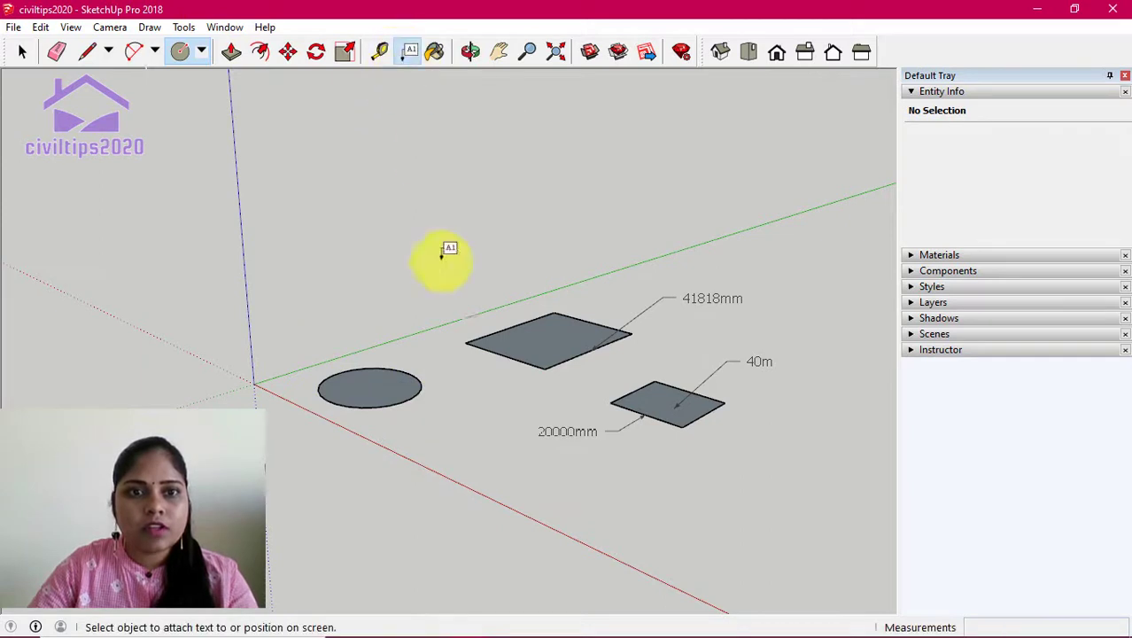
pyautogui.click(385, 382)
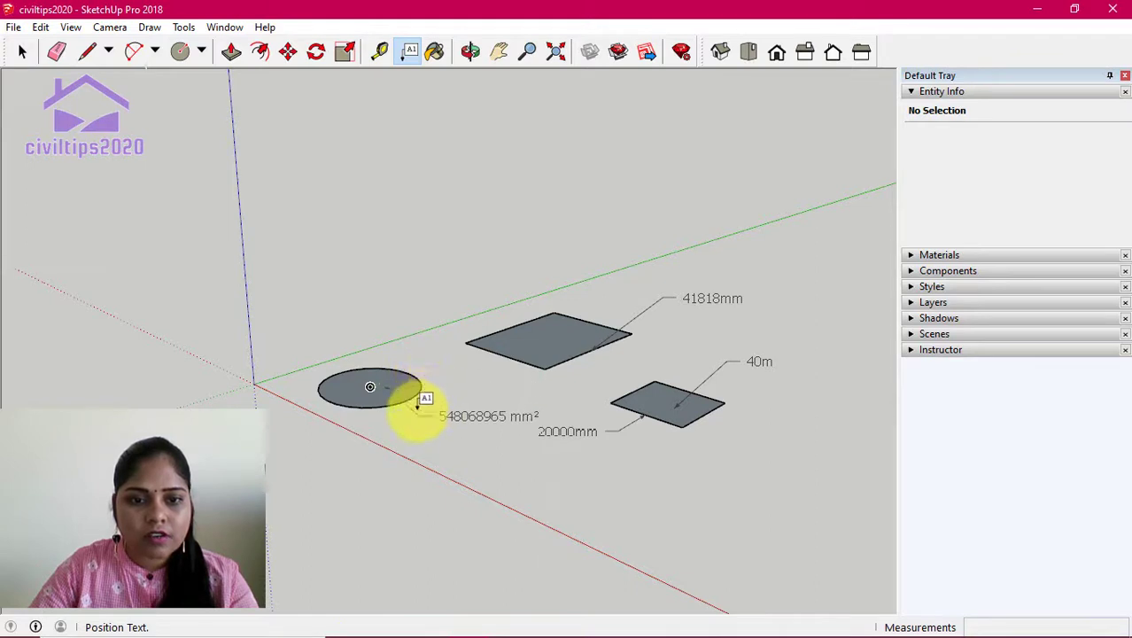
pyautogui.click(418, 405)
pyautogui.press('Escape')
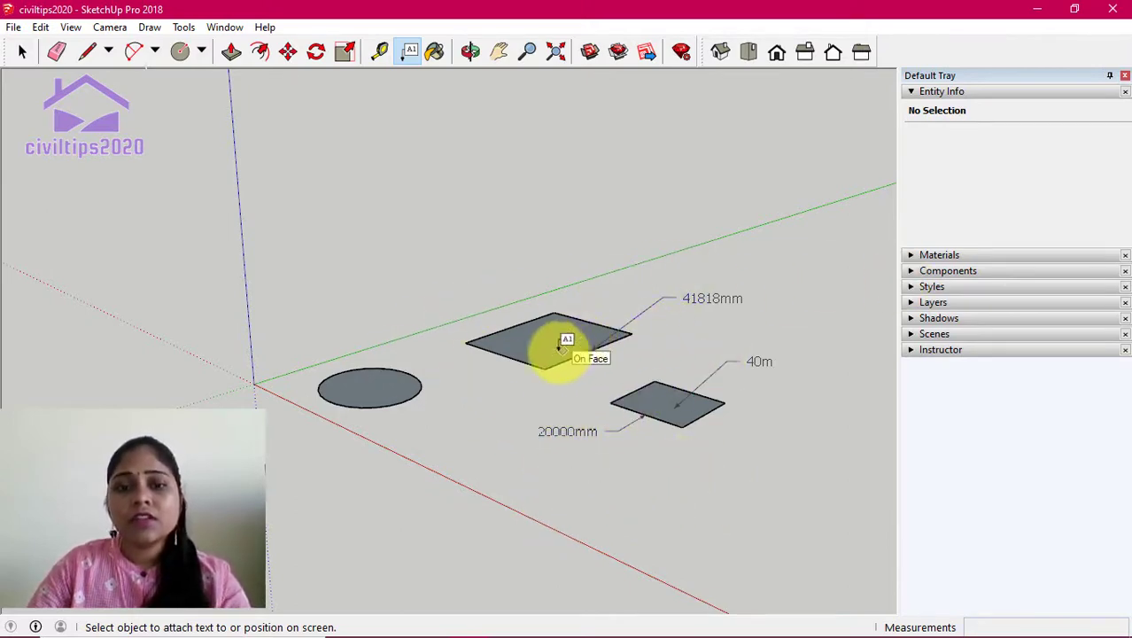
# Step: Place a free-standing 'rectangle' text label beside the circle, then return to Select
pyautogui.click(486, 393)
pyautogui.write('rectangle')
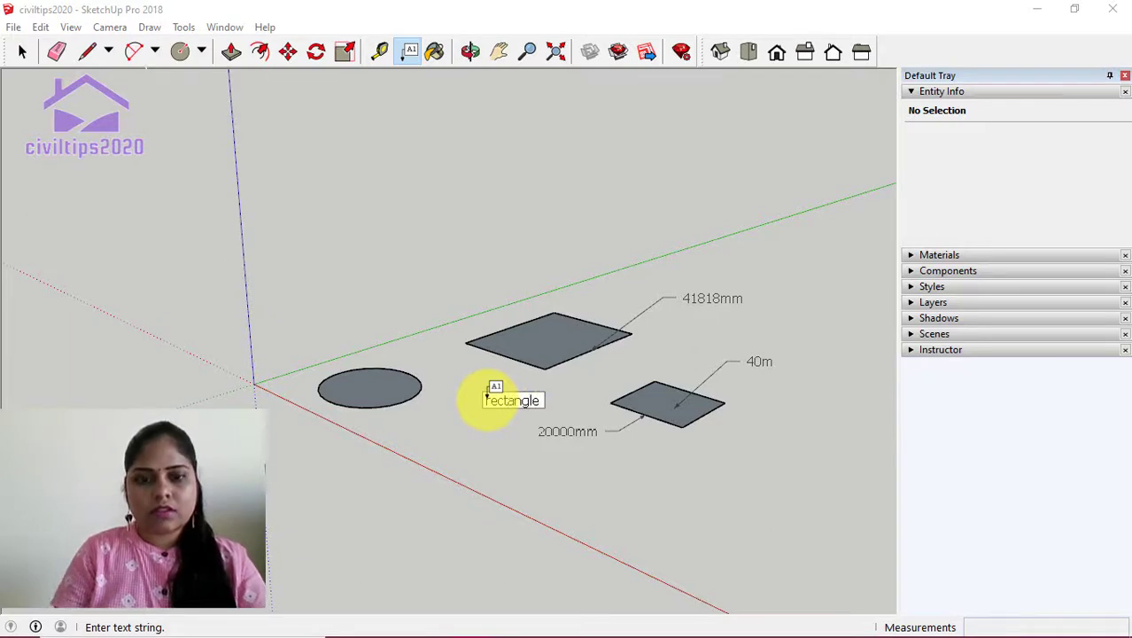
pyautogui.click(466, 434)
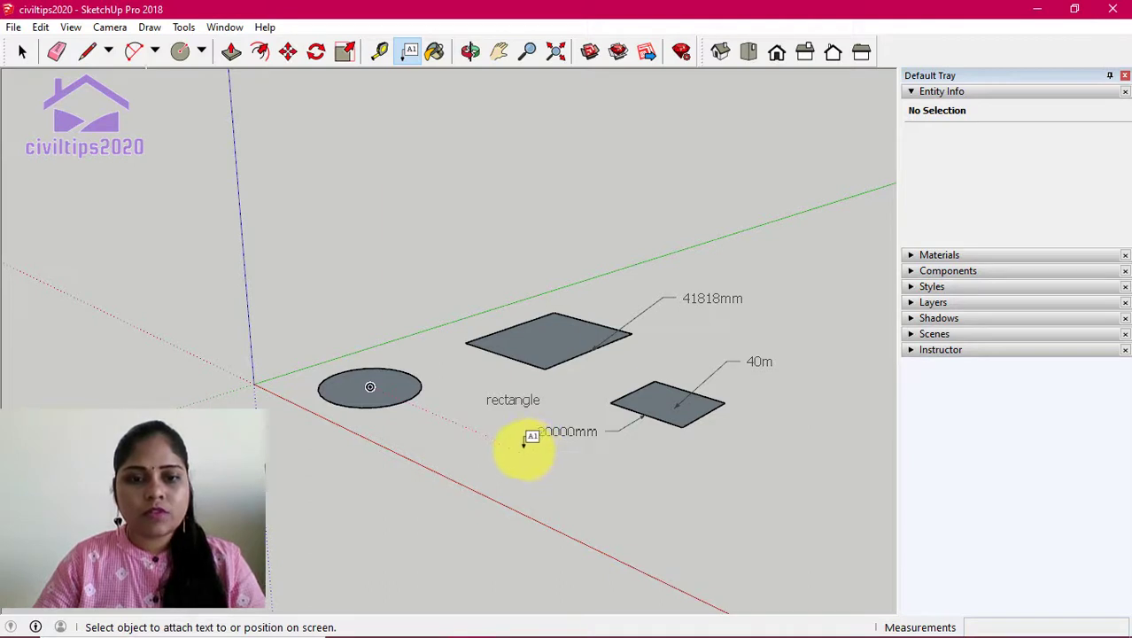
pyautogui.press('space')
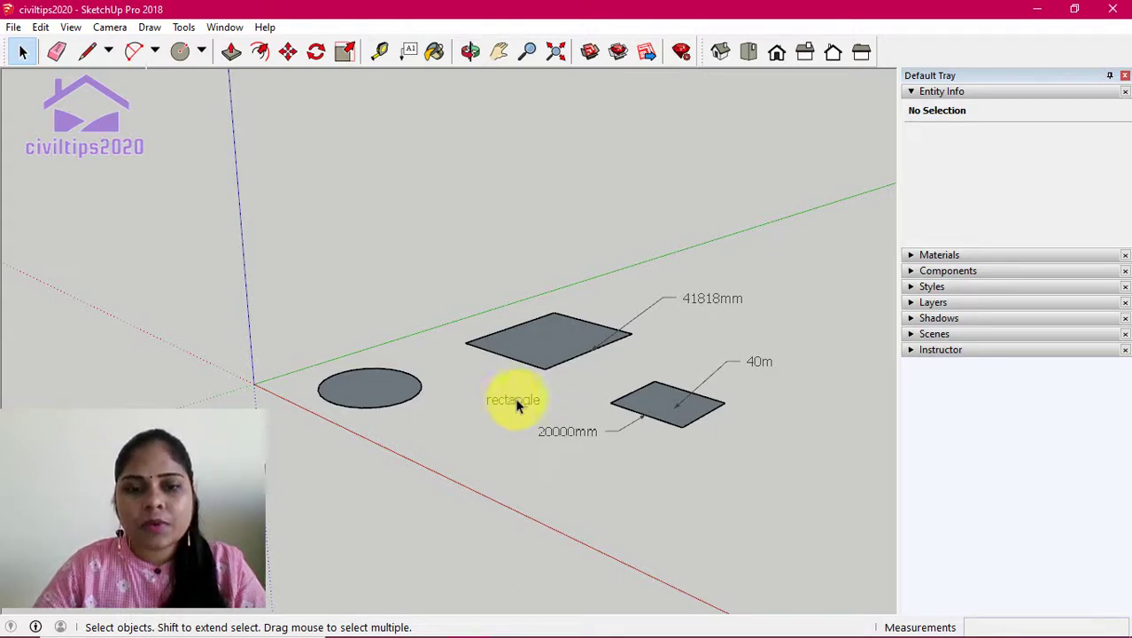
# Step: Change the 'rectangle' label's font to Vineta BT at size 18 through Entity Info
pyautogui.click(514, 403)
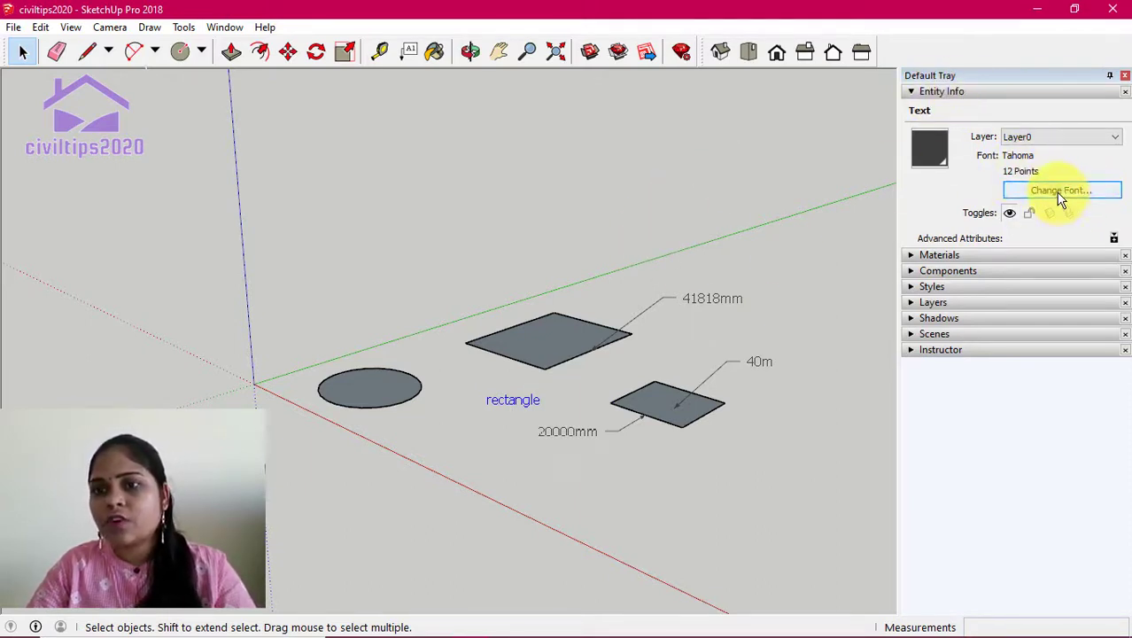
pyautogui.click(1060, 198)
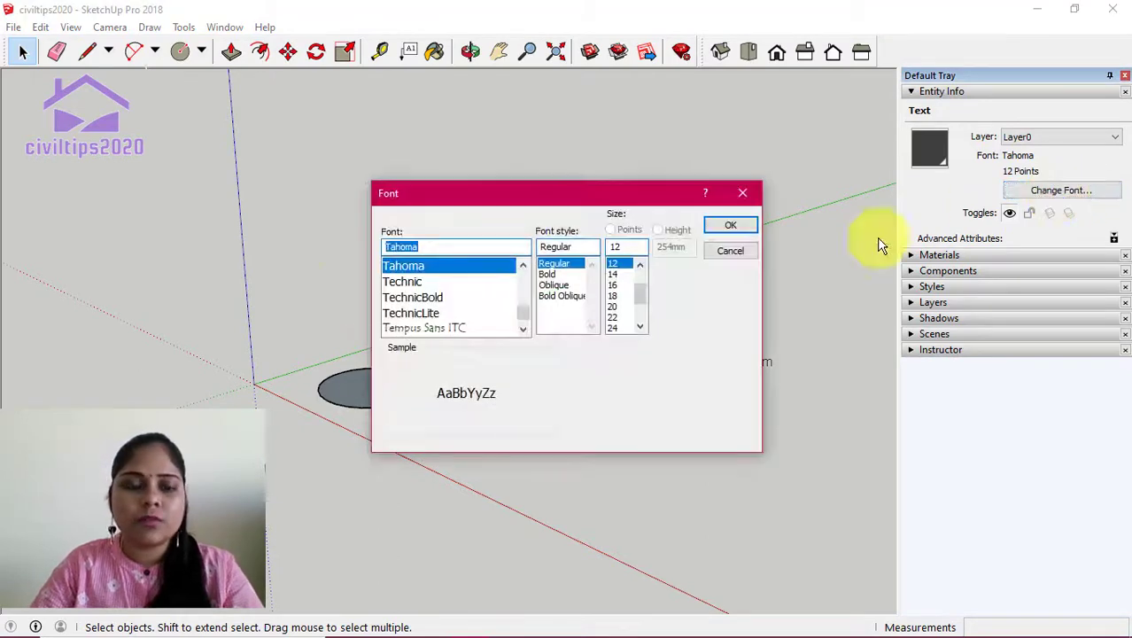
pyautogui.scroll(-5, 447, 292)
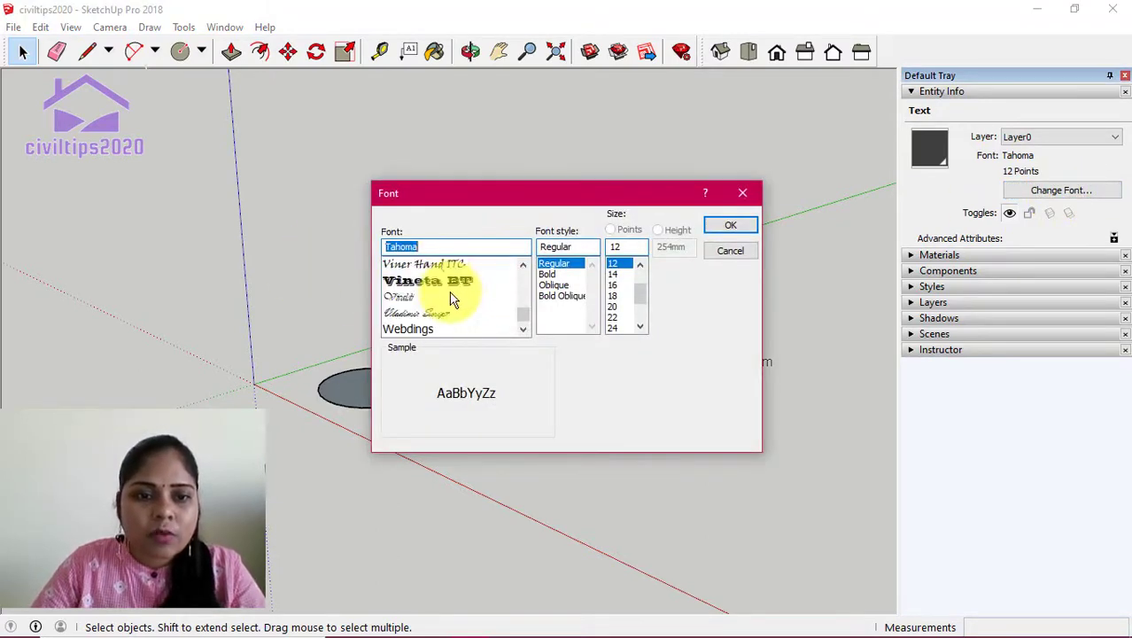
pyautogui.click(440, 282)
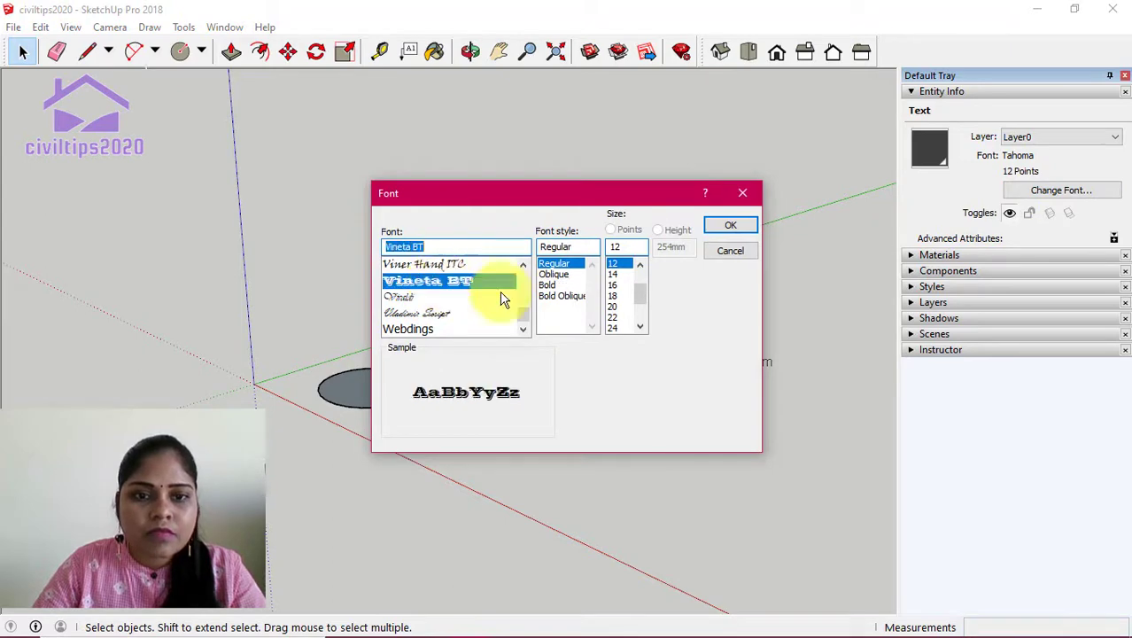
pyautogui.click(614, 296)
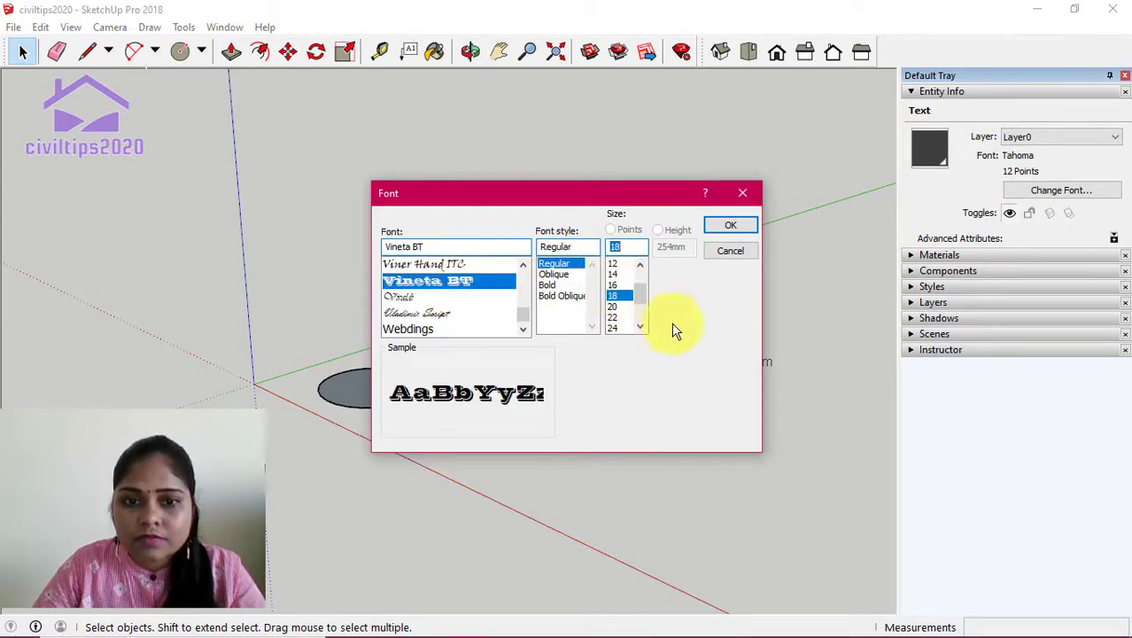
pyautogui.click(734, 227)
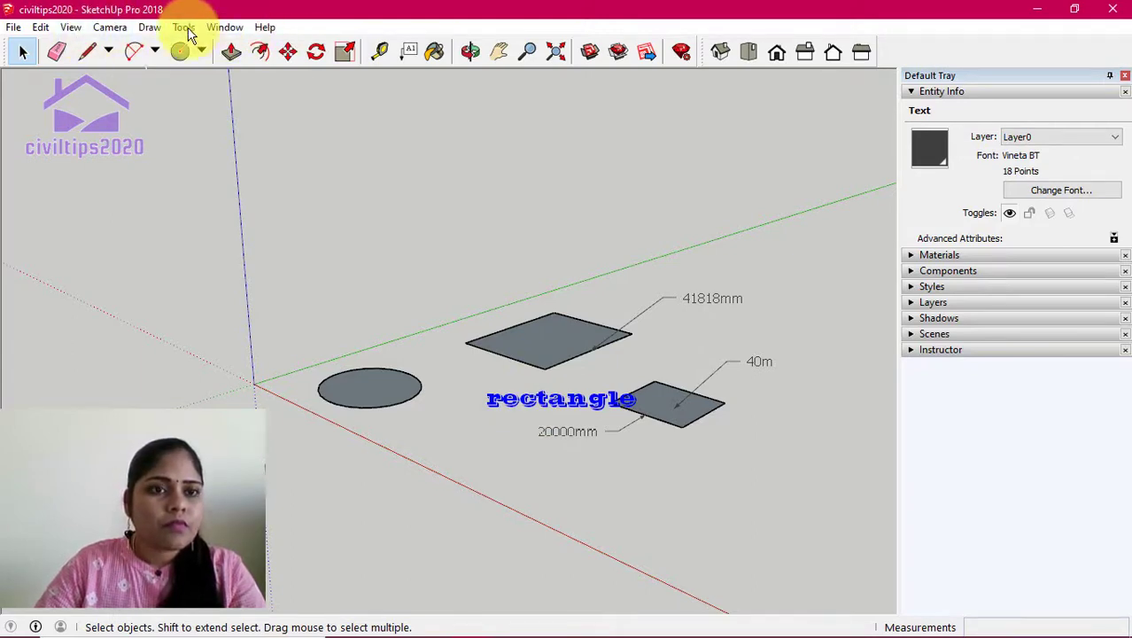
# Step: Open Model Info on its Text page, where screen and leader text use Tahoma 12 points
pyautogui.click(223, 29)
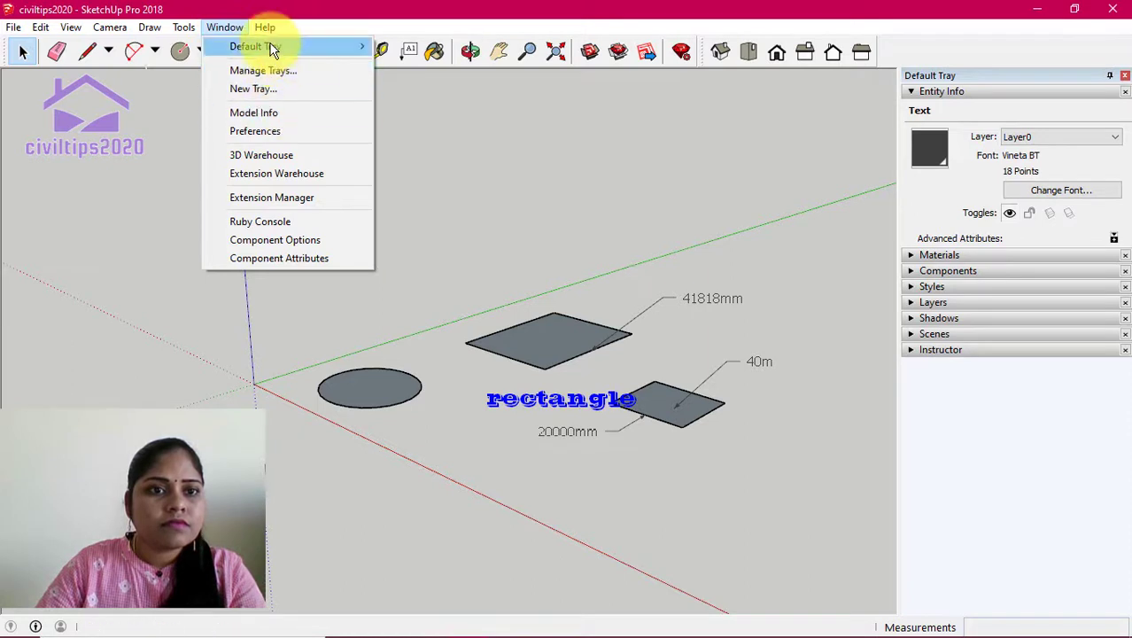
pyautogui.click(266, 114)
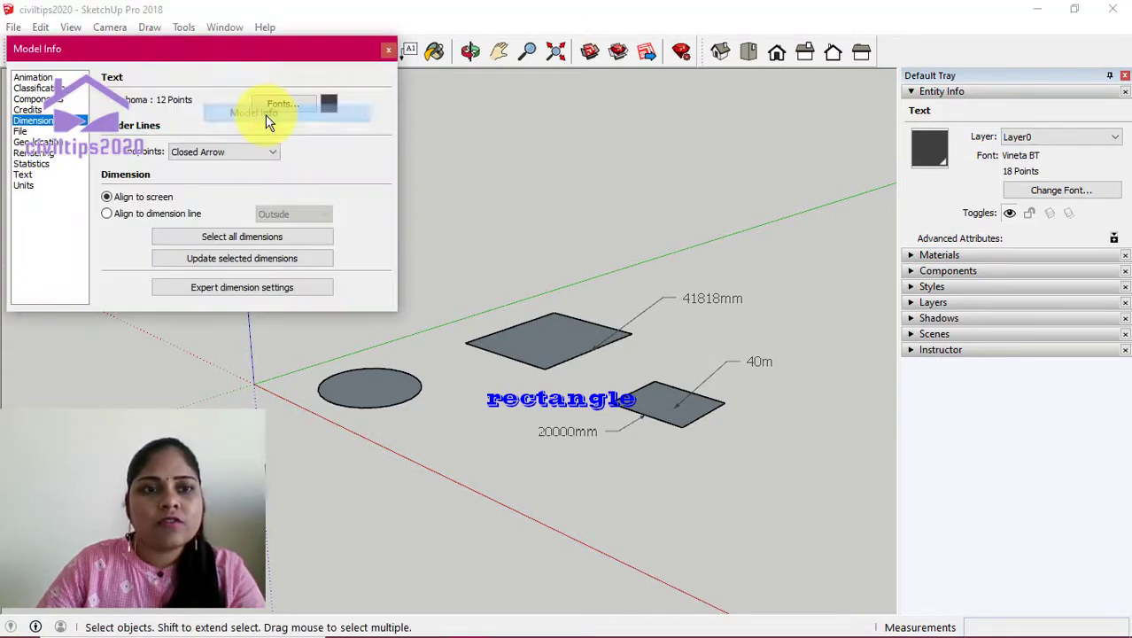
pyautogui.click(531, 403)
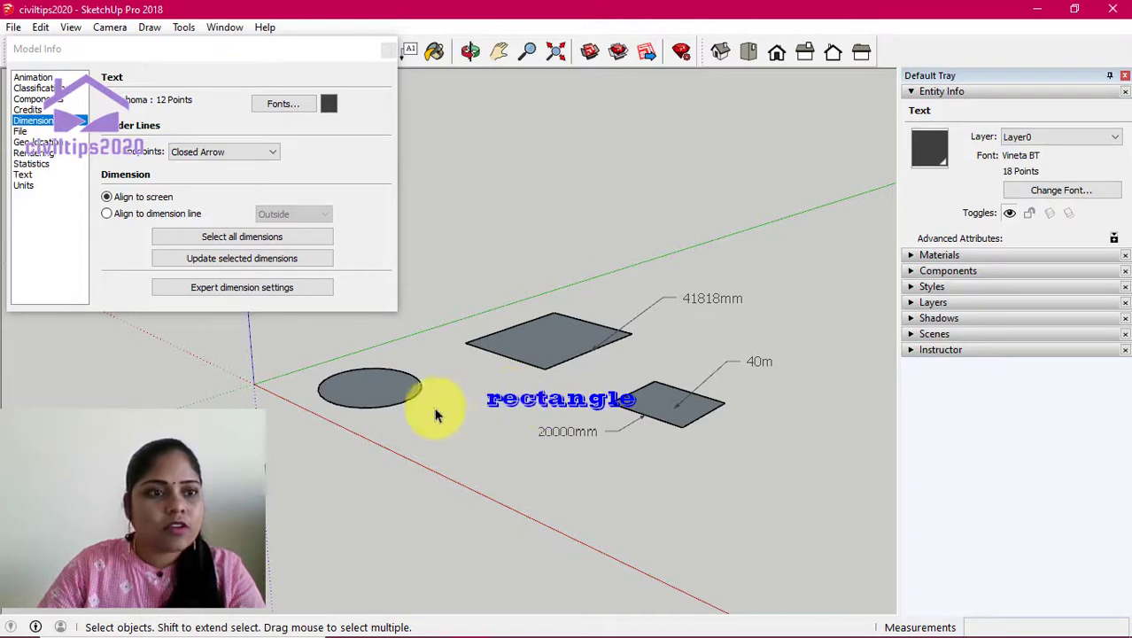
pyautogui.click(34, 176)
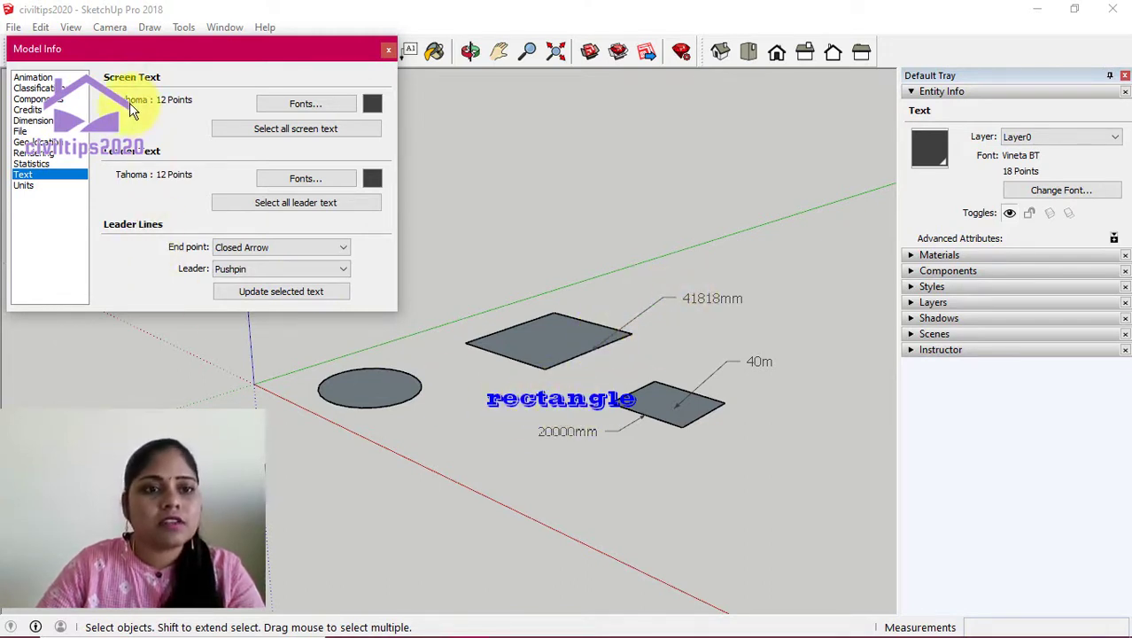
# Step: Select all leader text labels and open the Leader Text font settings, currently Tahoma Regular 12
pyautogui.click(530, 412)
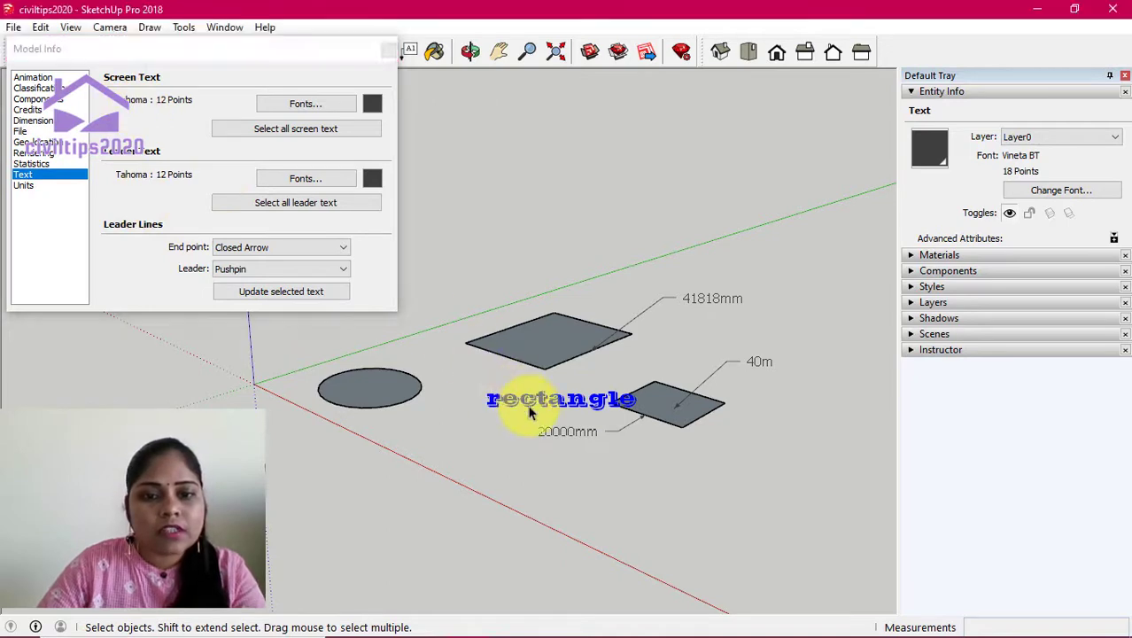
pyautogui.click(320, 110)
pyautogui.click(320, 110)
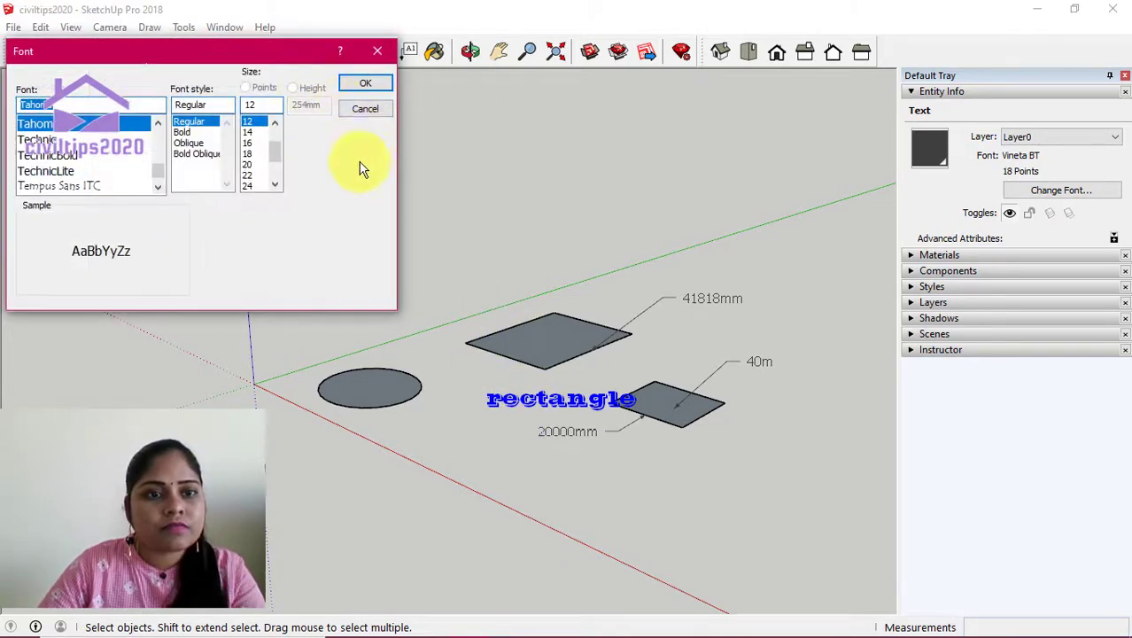
pyautogui.click(378, 51)
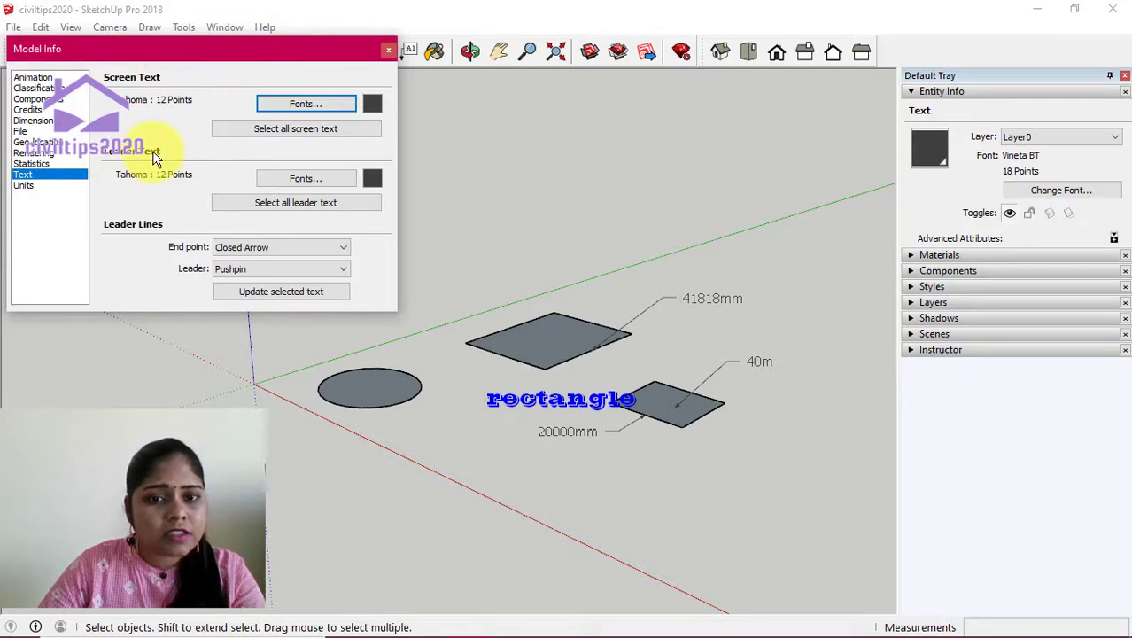
pyautogui.click(303, 203)
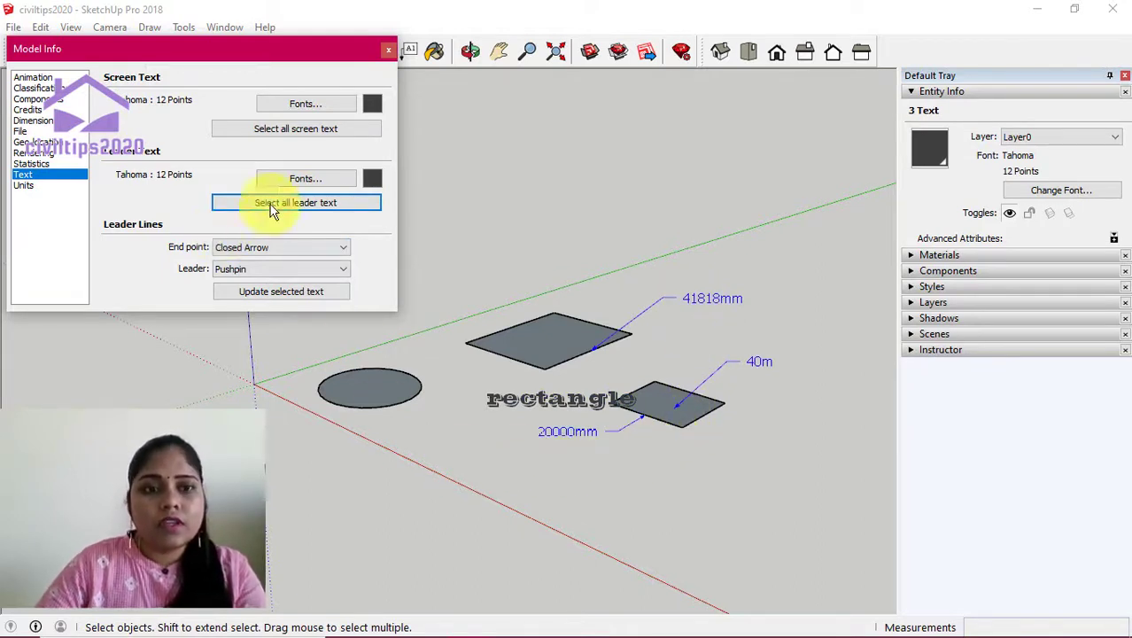
pyautogui.click(311, 180)
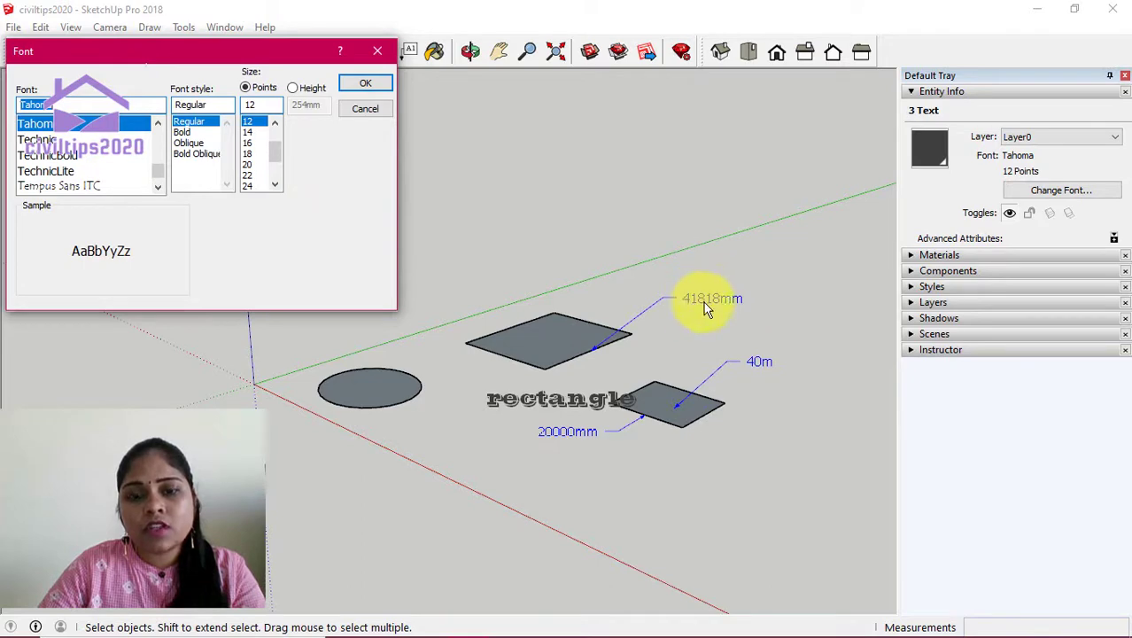
# Step: Set the leader text to TechnicBold 14 points and update the 41818mm, 40m and 20000mm labels
pyautogui.click(252, 132)
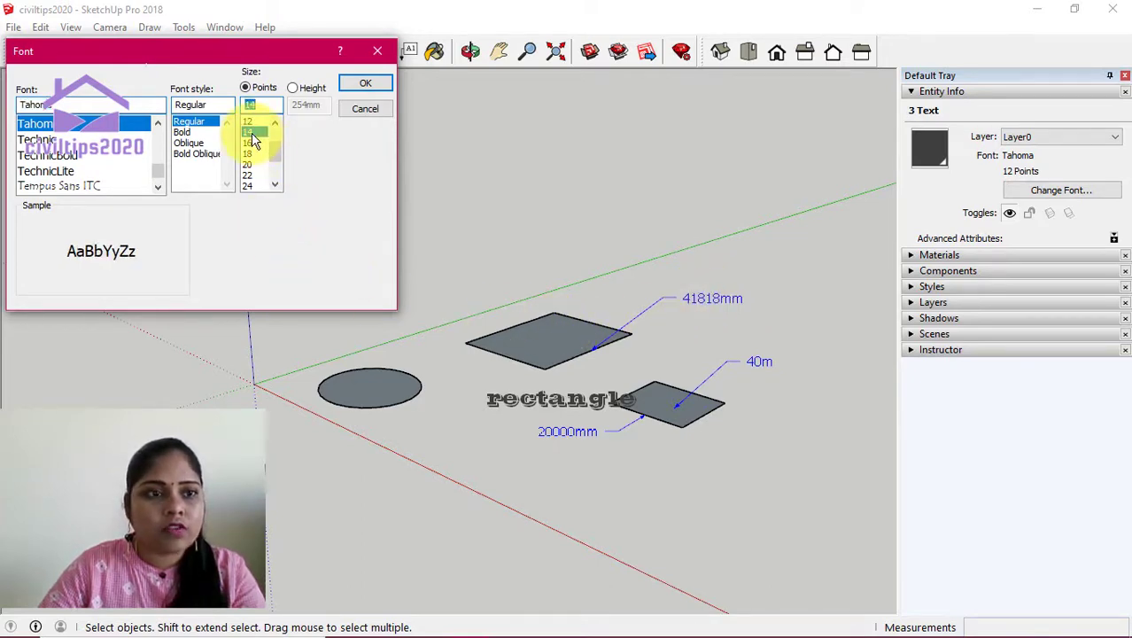
pyautogui.click(75, 156)
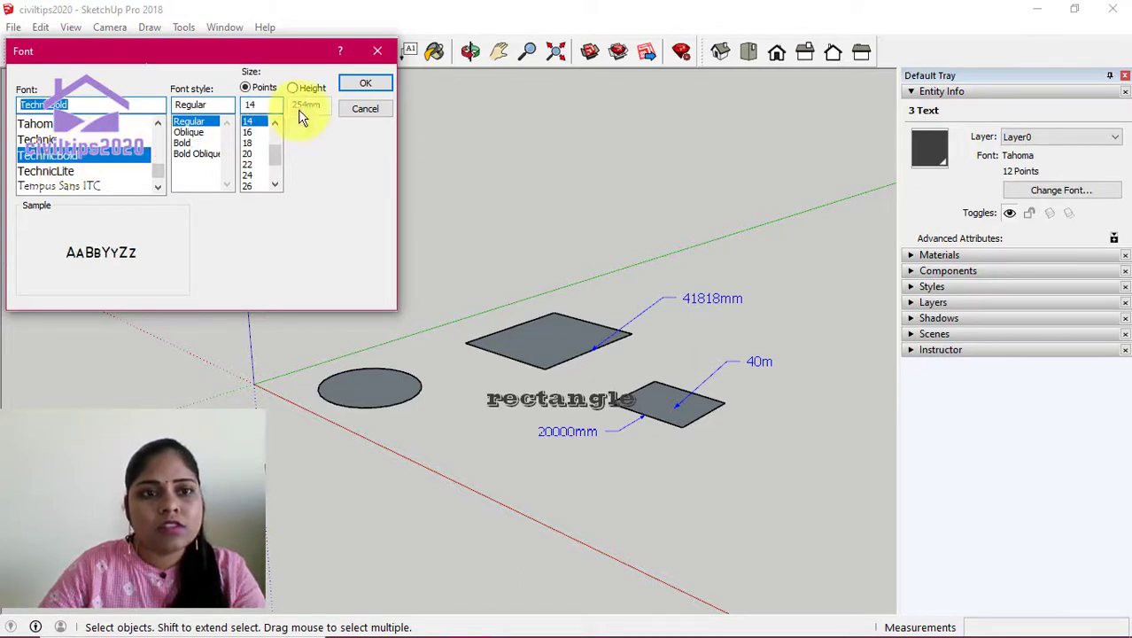
pyautogui.click(364, 84)
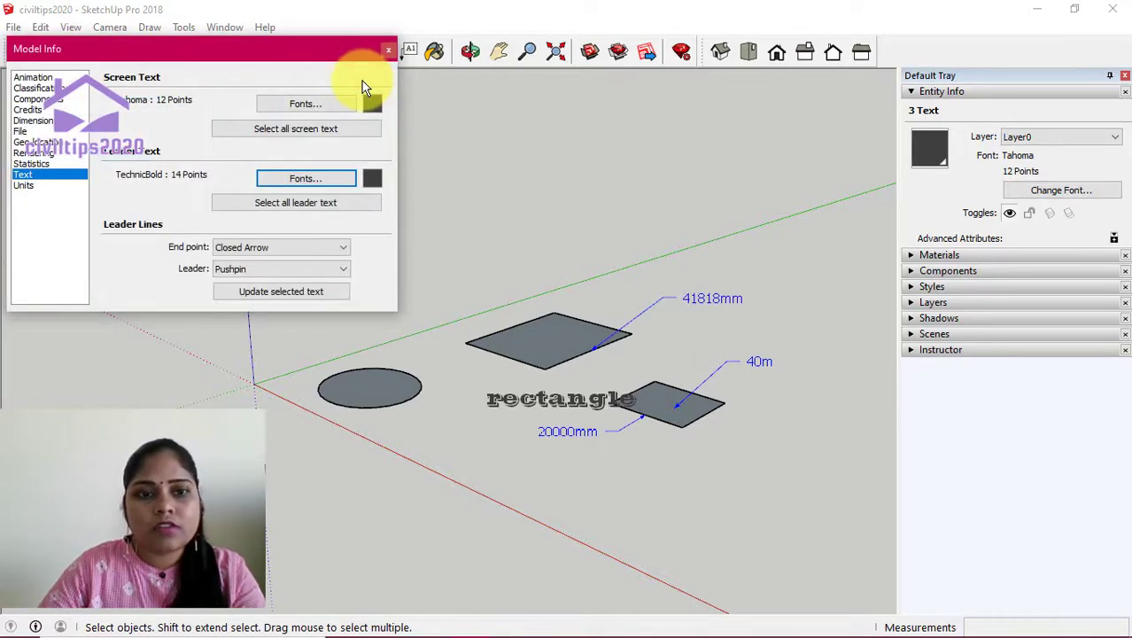
pyautogui.click(291, 295)
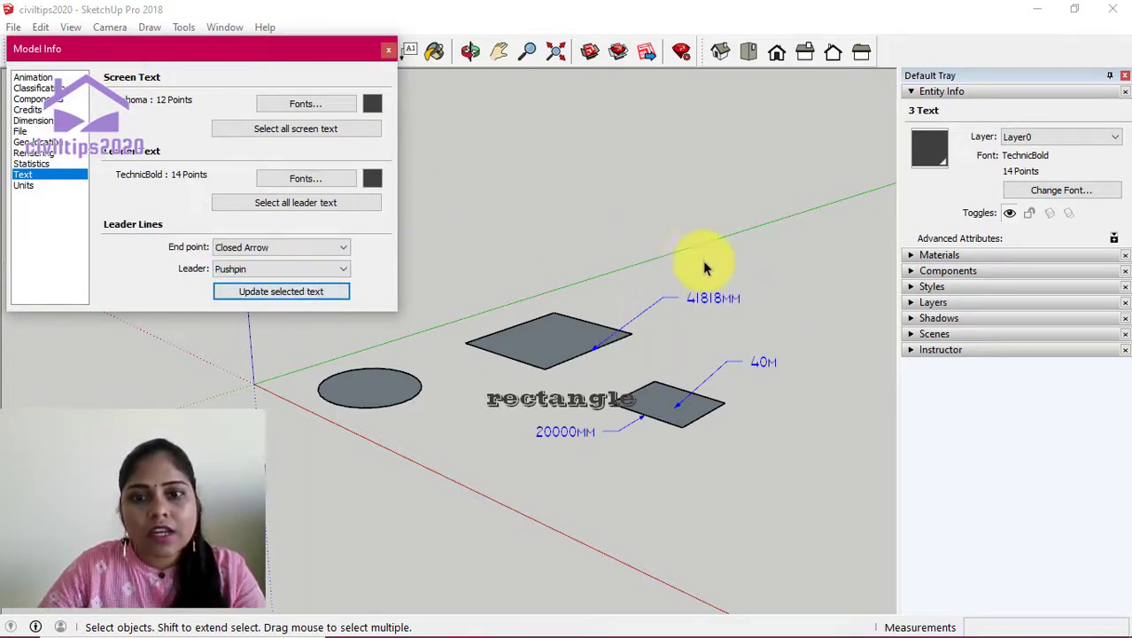
# Step: Select all leader labels and switch them to Times New Roman at 16 points
pyautogui.click(317, 202)
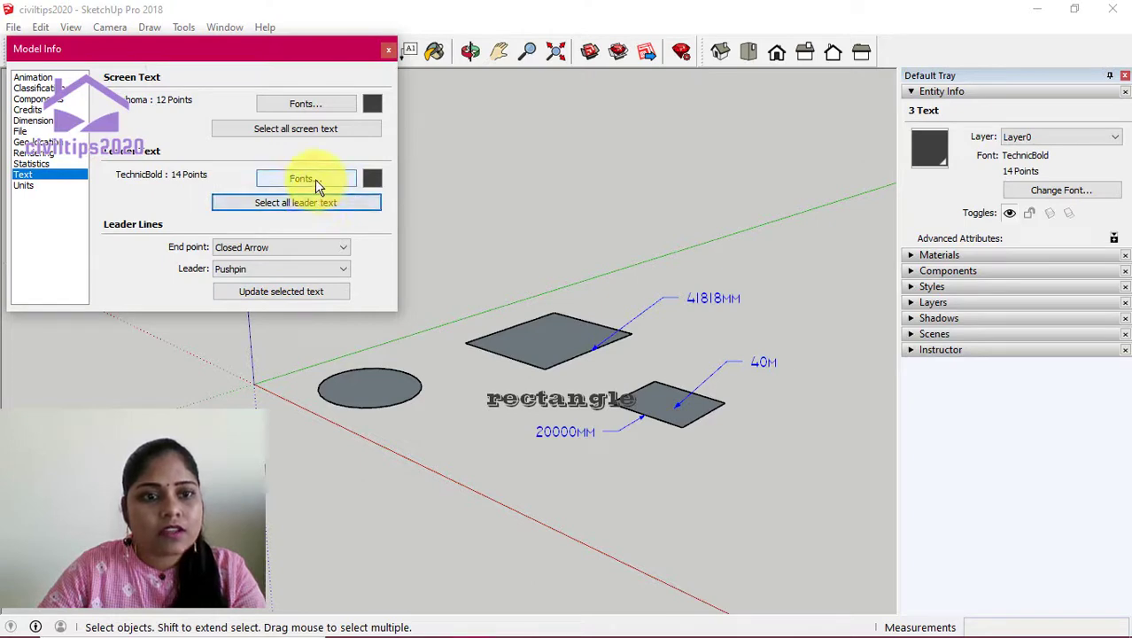
pyautogui.click(314, 178)
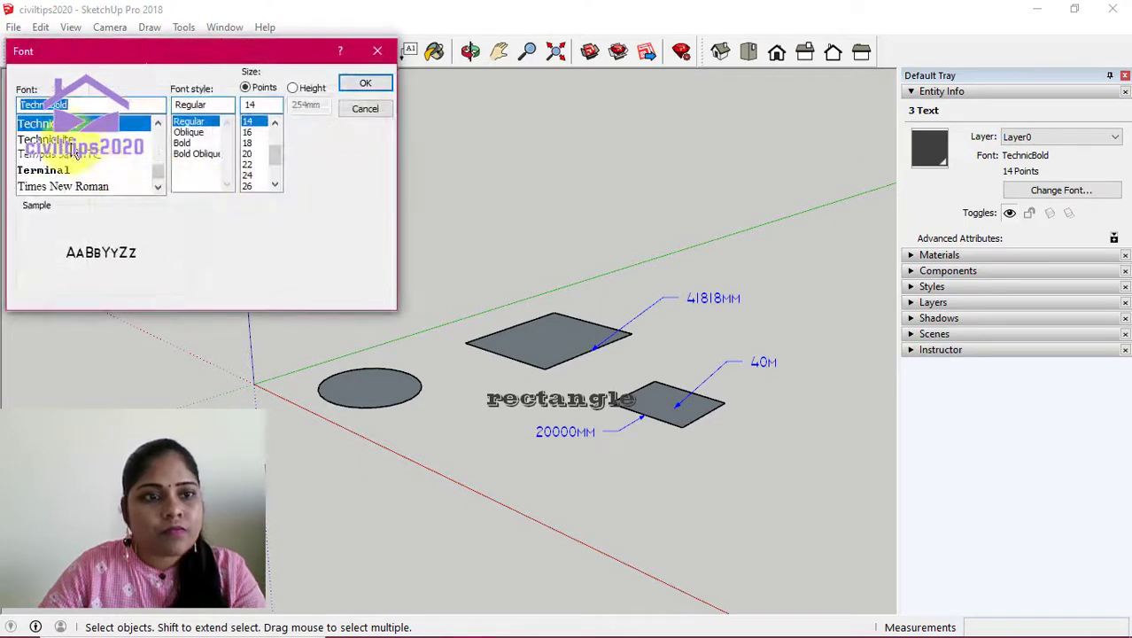
pyautogui.scroll(-1, 84, 169)
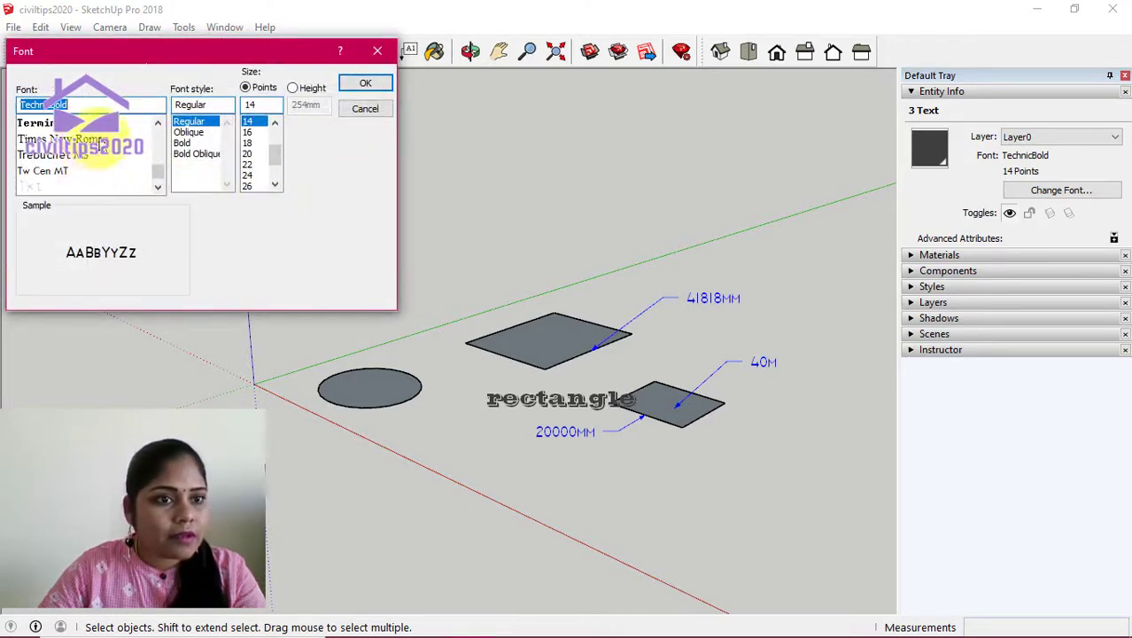
pyautogui.click(85, 139)
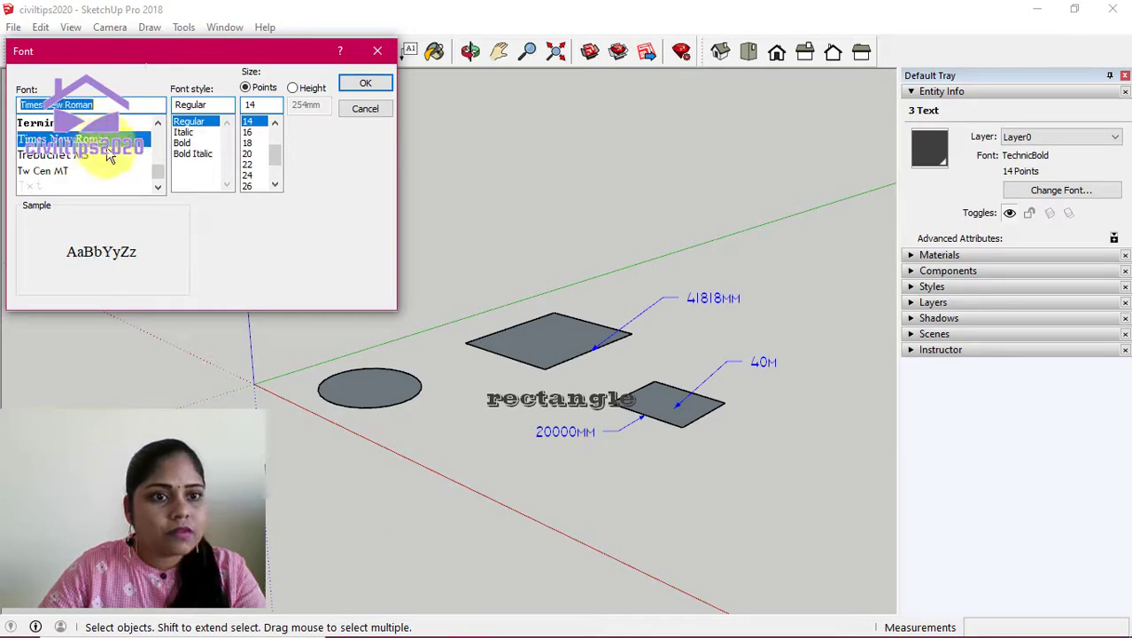
pyautogui.click(248, 132)
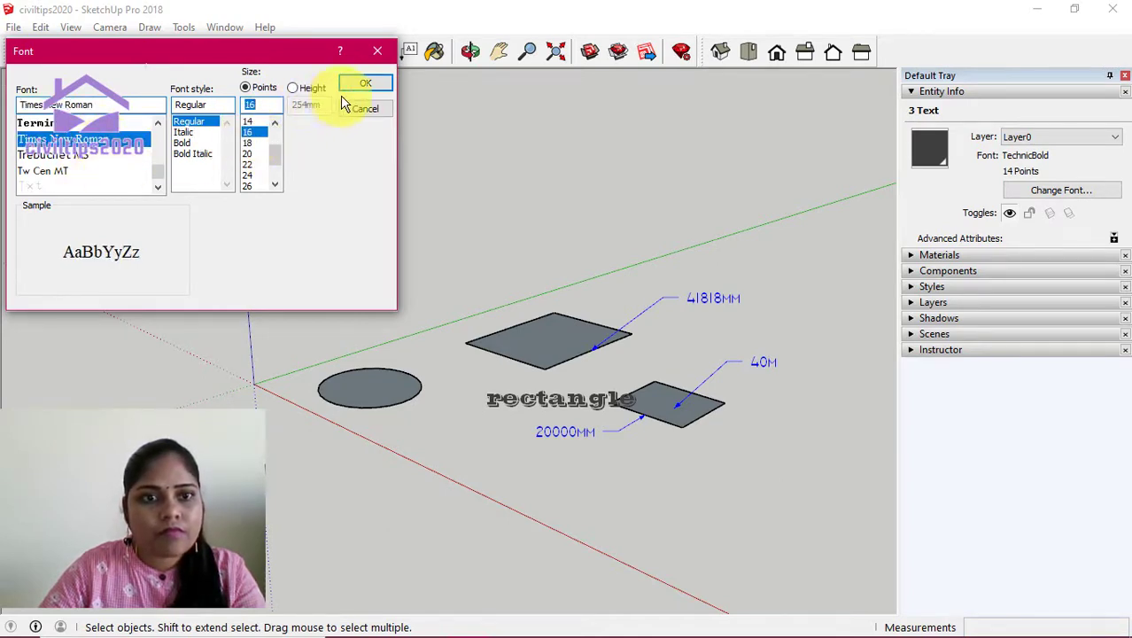
pyautogui.click(364, 83)
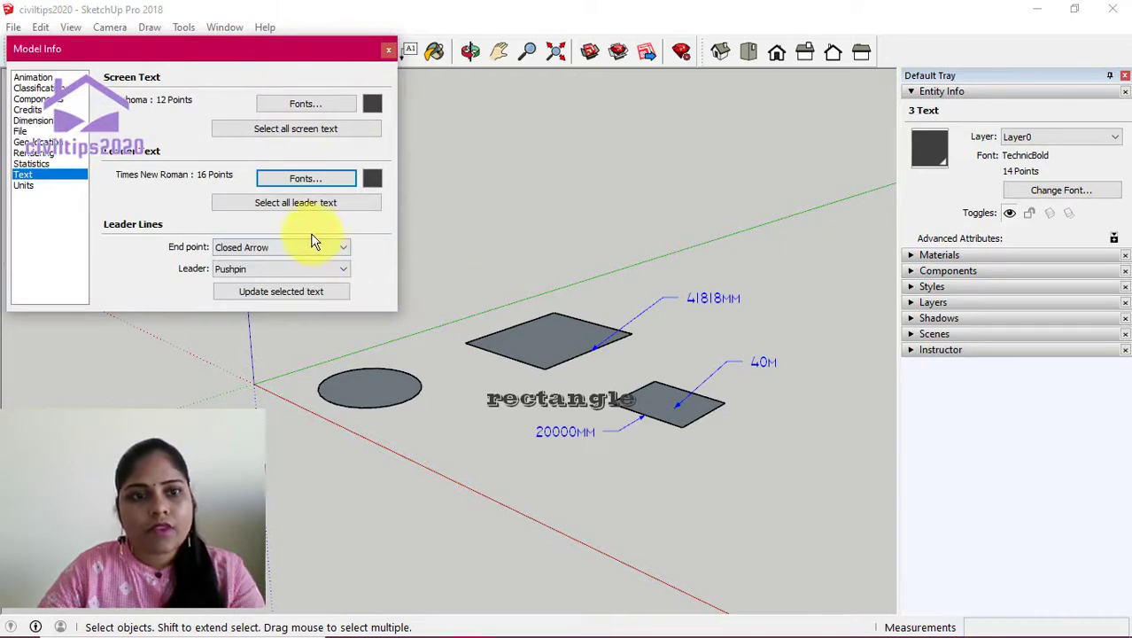
pyautogui.click(296, 299)
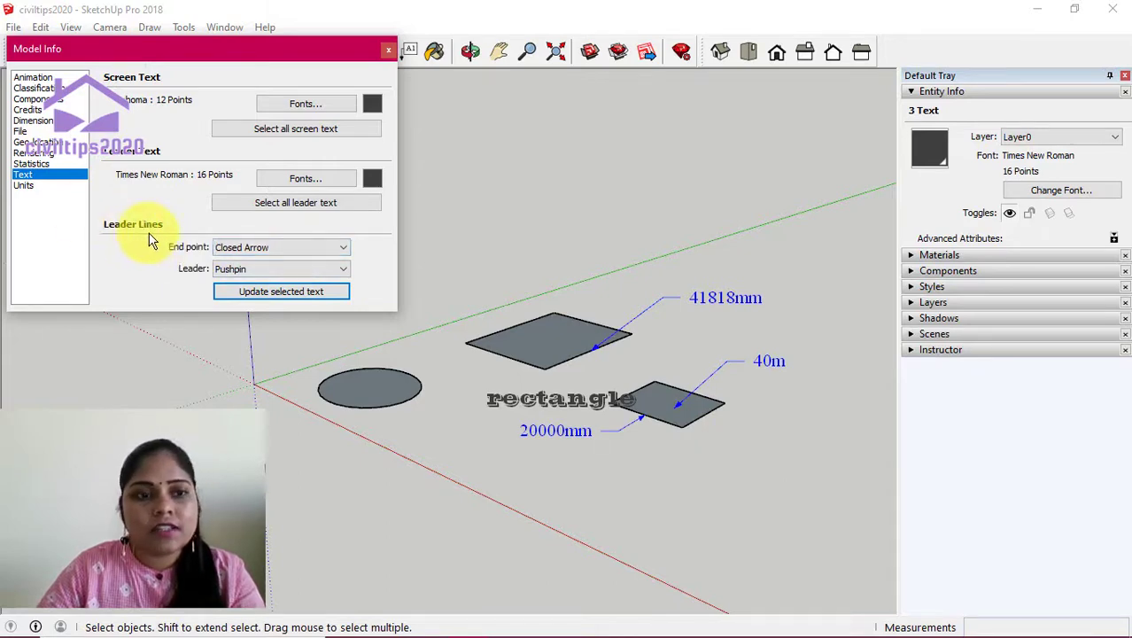
# Step: Try Dot and Closed Arrow leader endpoints, then apply Open Arrow endpoints to the three labels
pyautogui.click(285, 252)
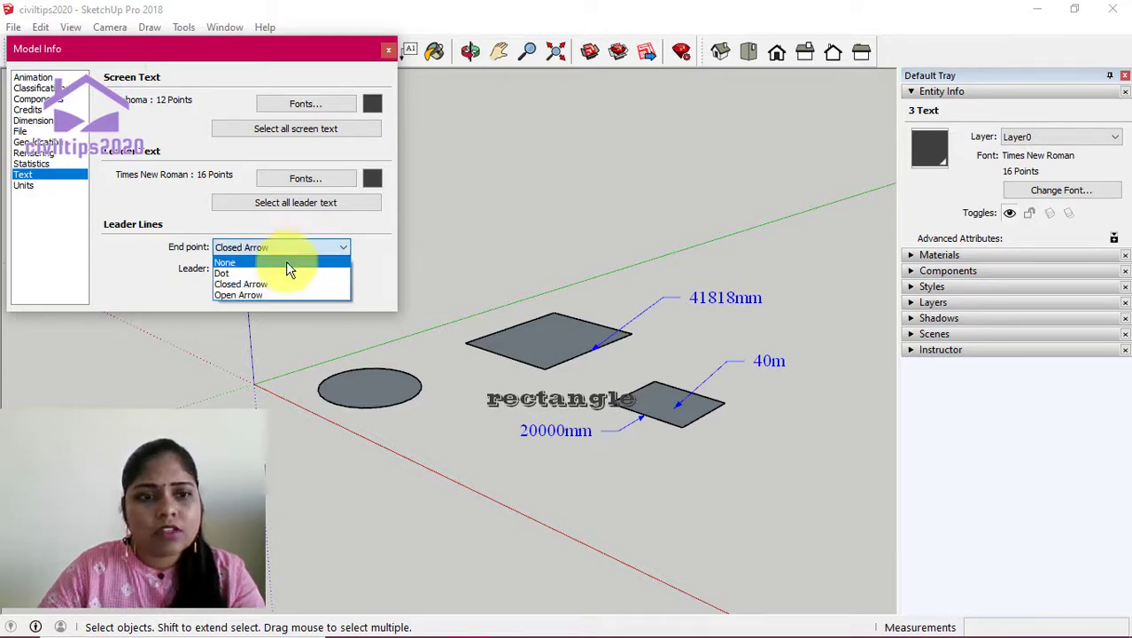
pyautogui.click(262, 272)
pyautogui.click(273, 290)
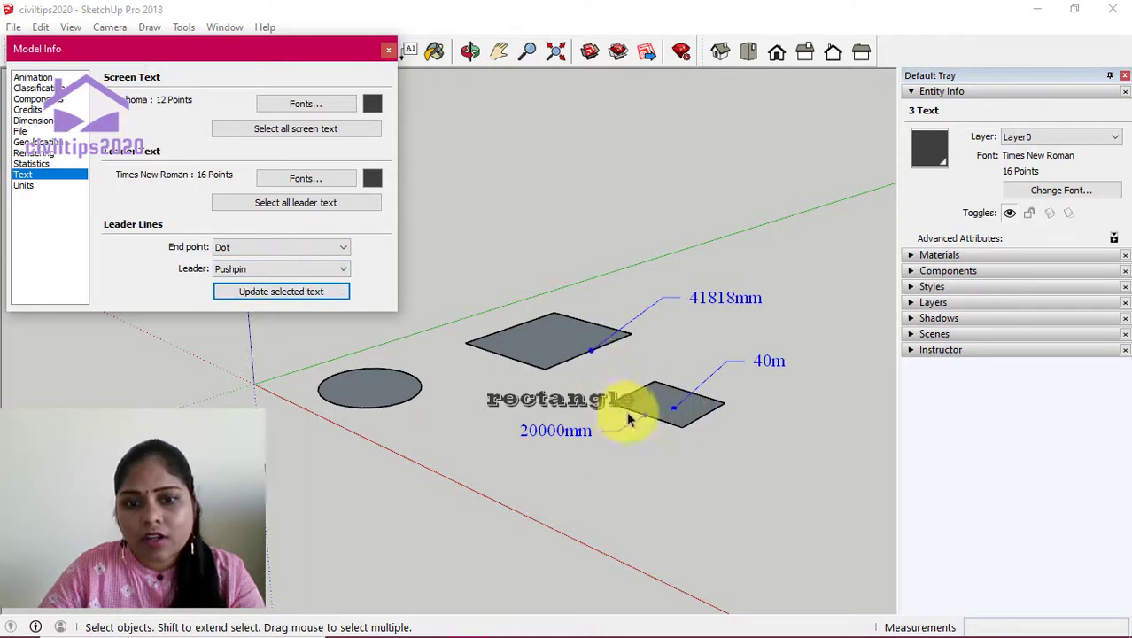
pyautogui.click(263, 248)
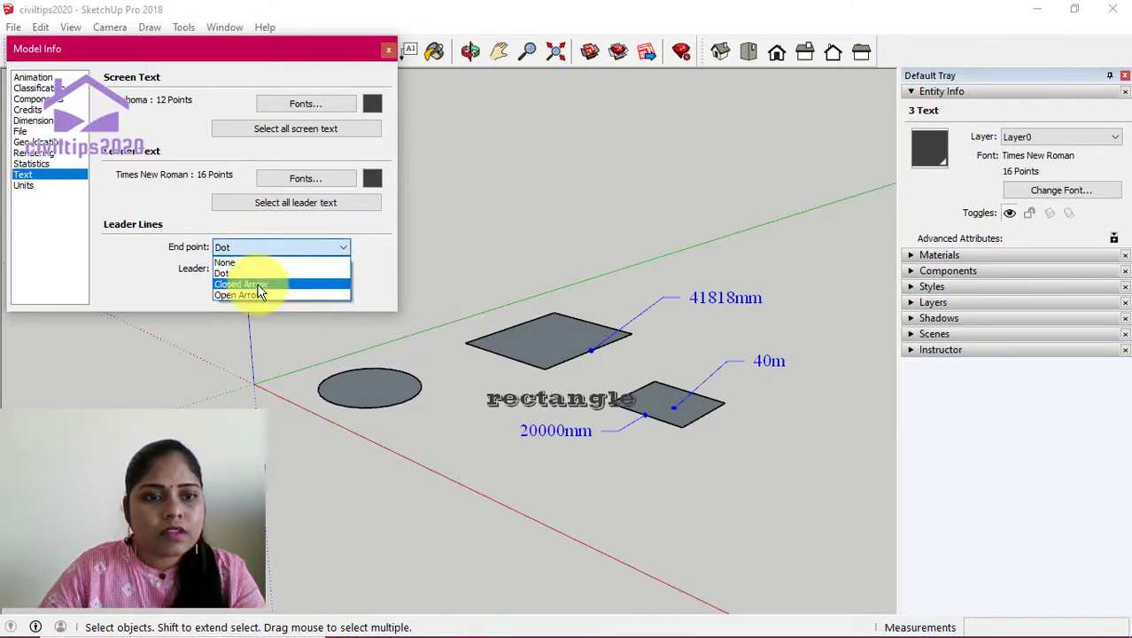
pyautogui.click(258, 285)
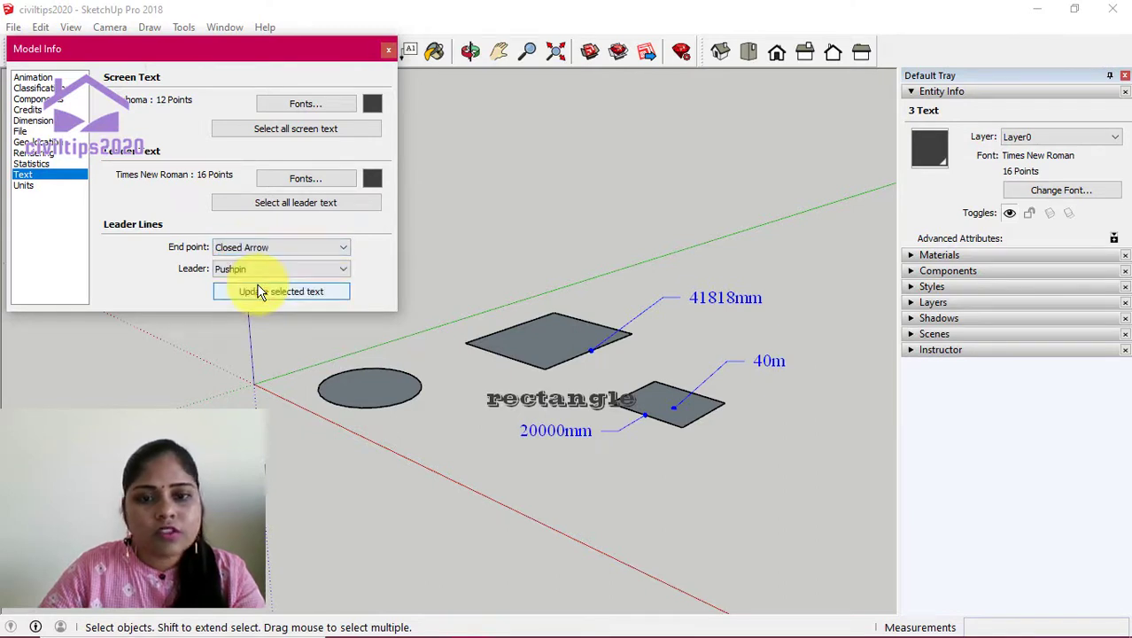
pyautogui.click(319, 296)
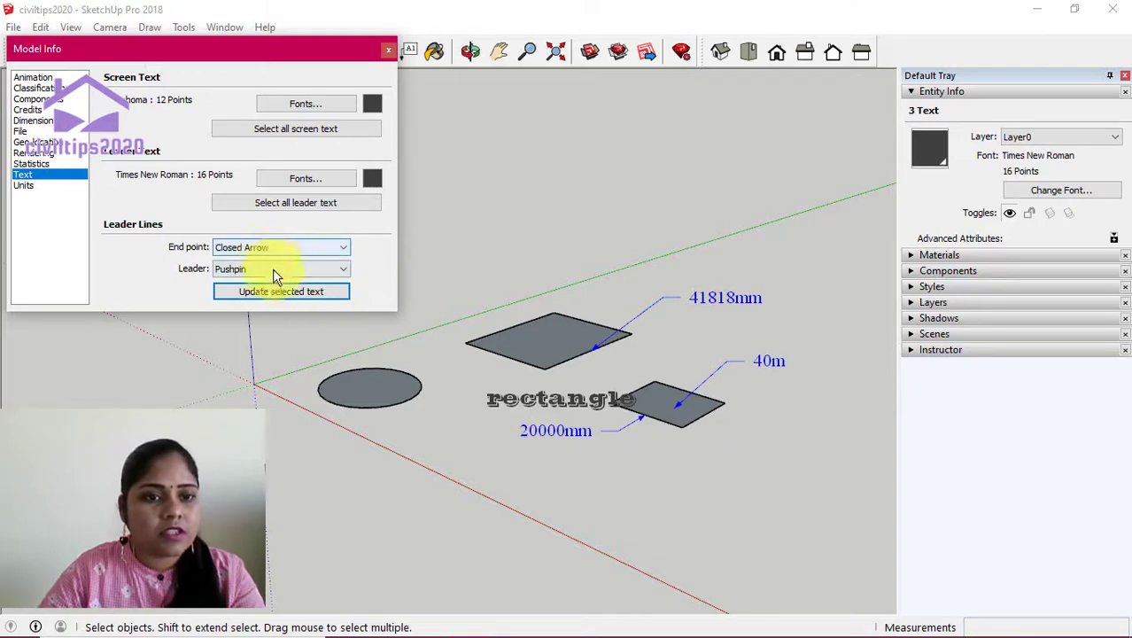
pyautogui.click(300, 249)
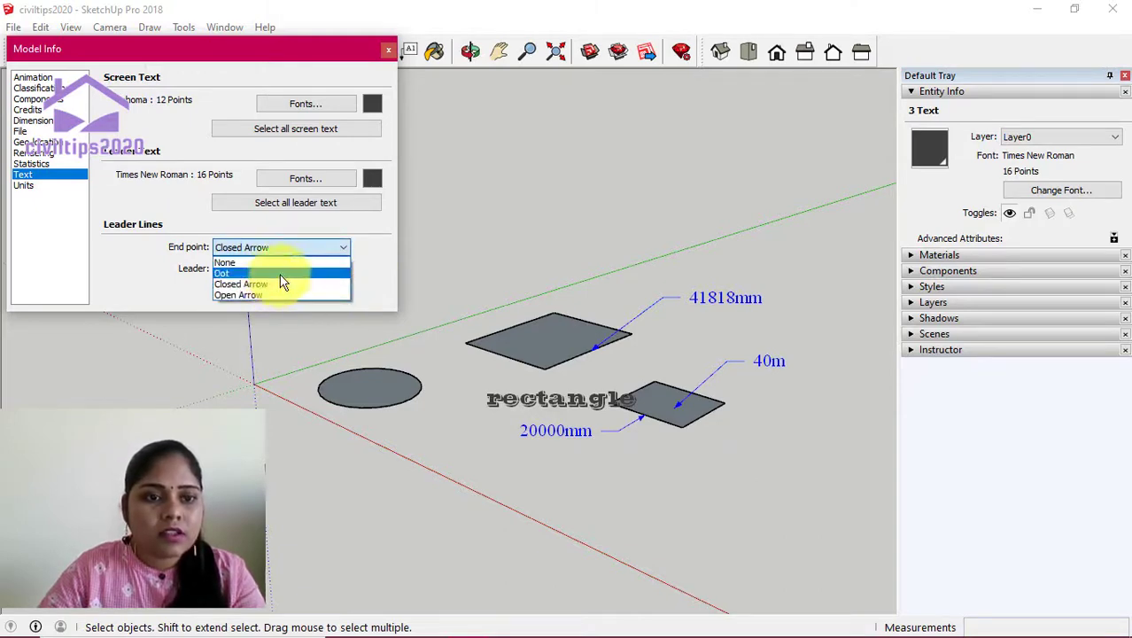
pyautogui.click(278, 296)
pyautogui.click(321, 294)
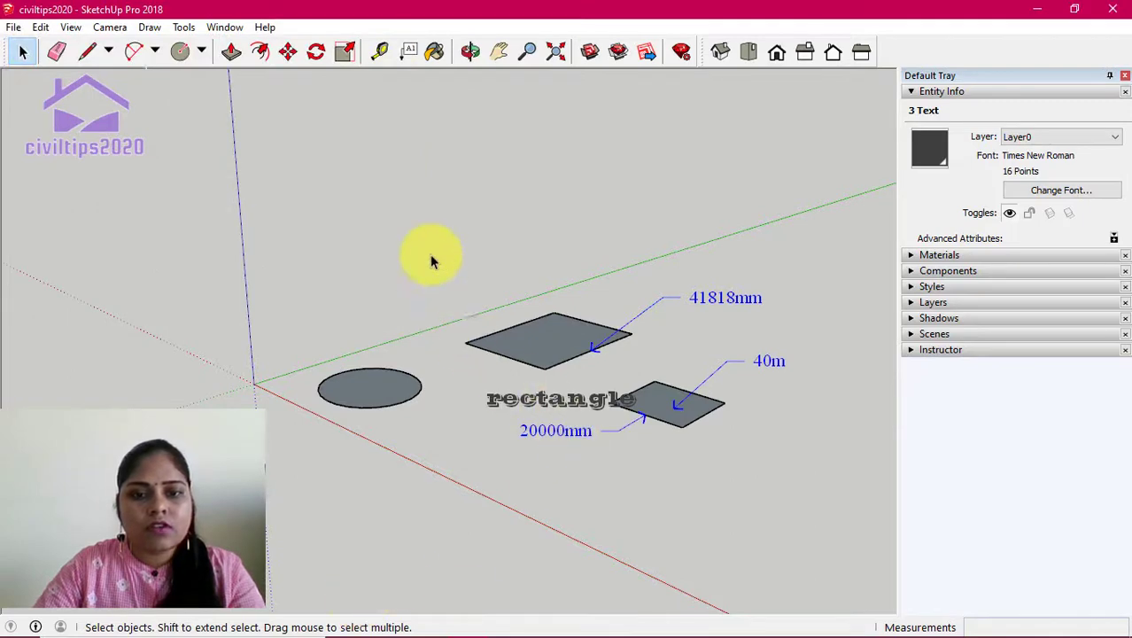
# Step: Place a text label reading 'circle' just below the circle, then return to Select
pyautogui.click(410, 51)
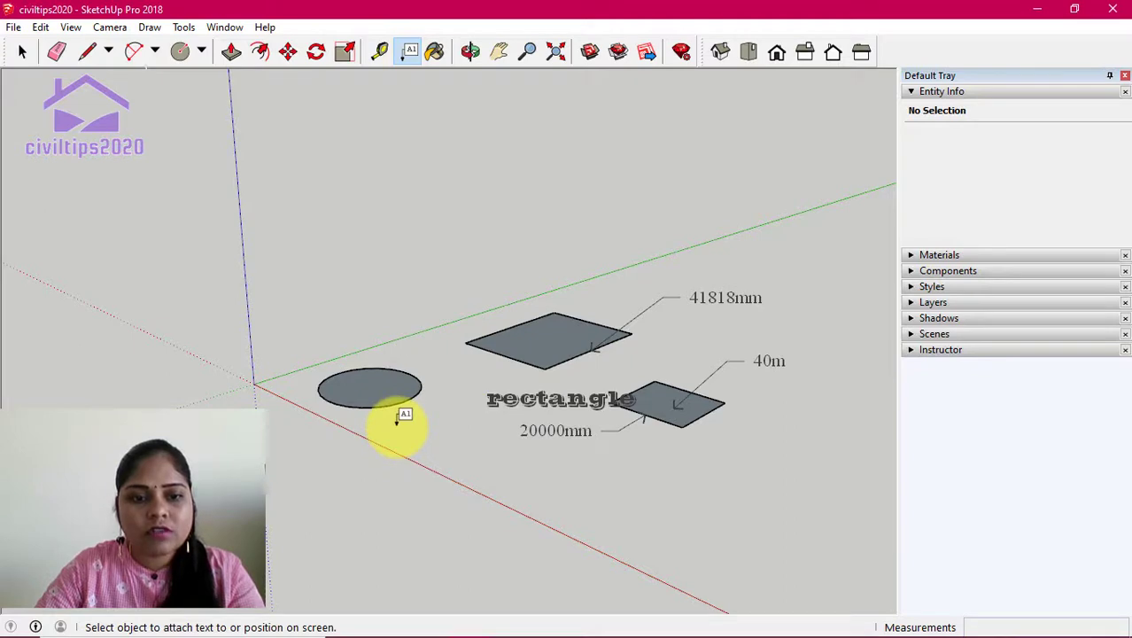
pyautogui.click(397, 422)
pyautogui.click(397, 425)
pyautogui.write('circle')
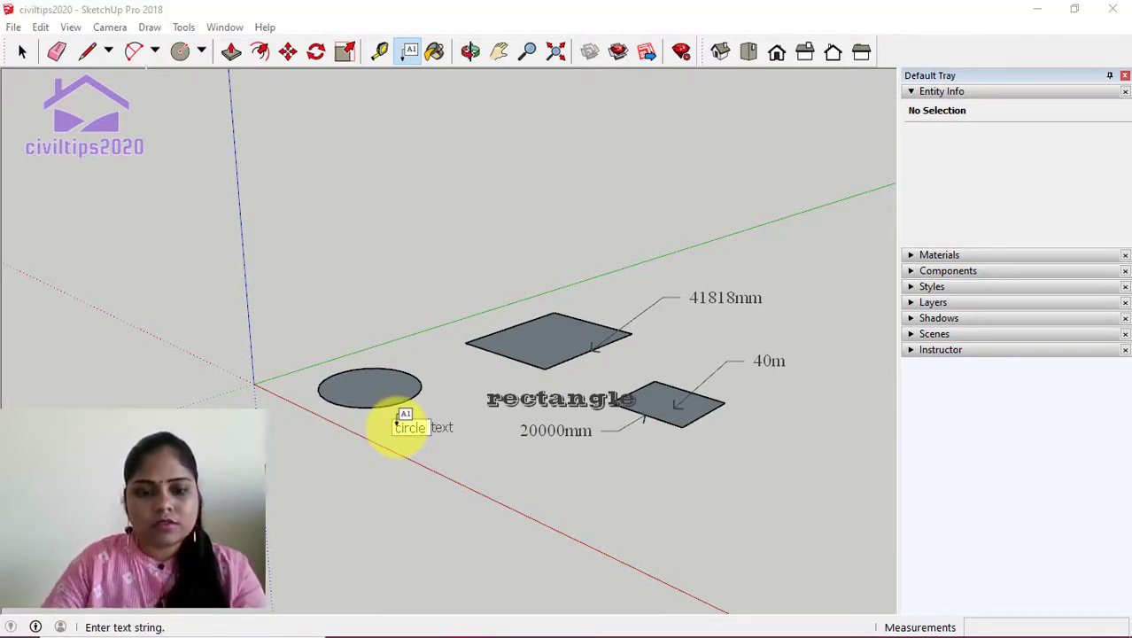
pyautogui.click(455, 446)
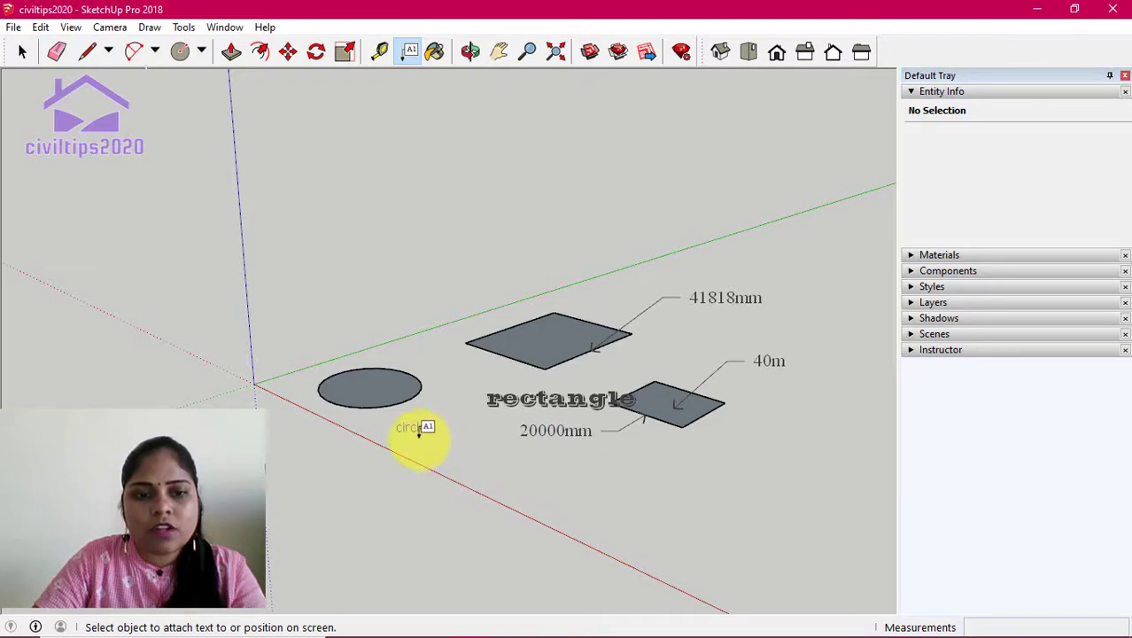
pyautogui.click(421, 433)
pyautogui.click(424, 435)
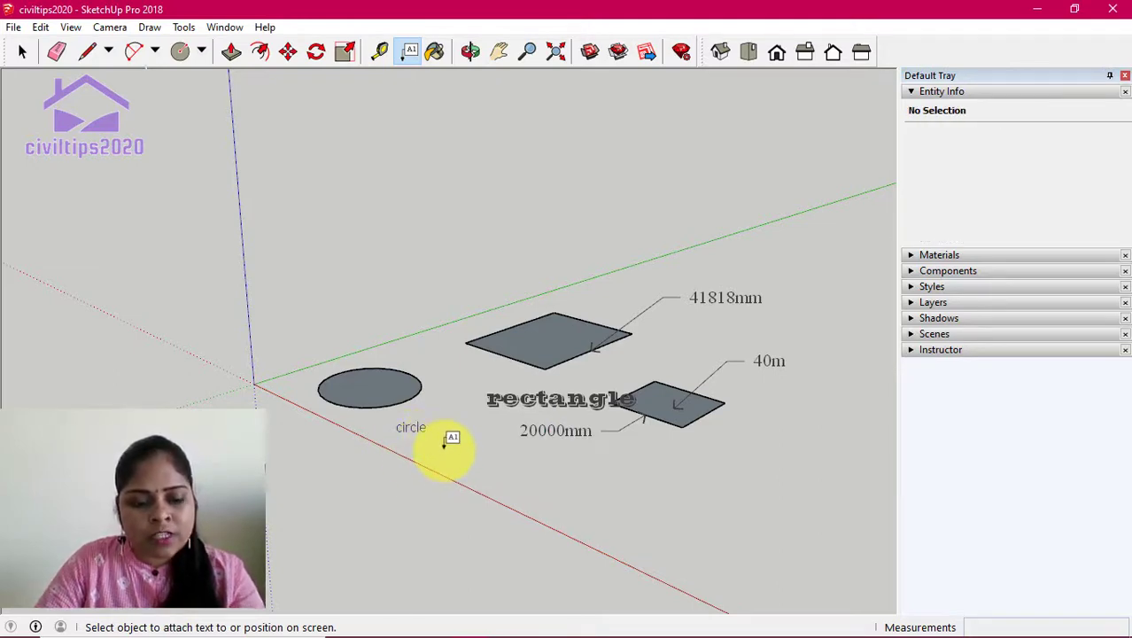
pyautogui.press('space')
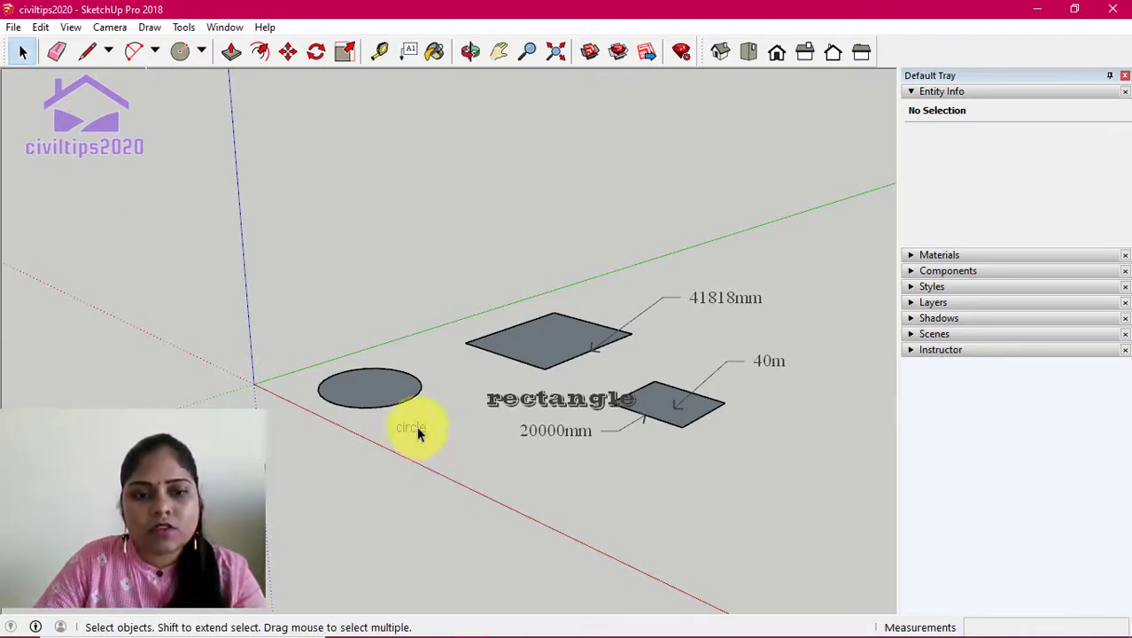
# Step: Select the 'circle' label and change its font to Vladimir Script Bold at 20 points
pyautogui.click(417, 429)
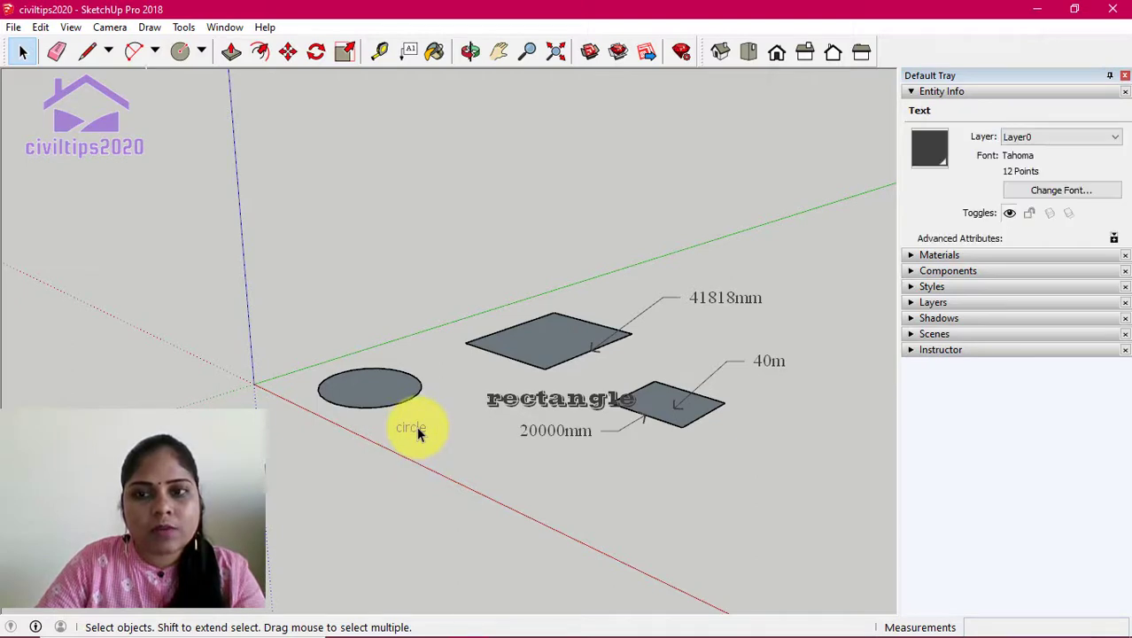
pyautogui.click(1065, 190)
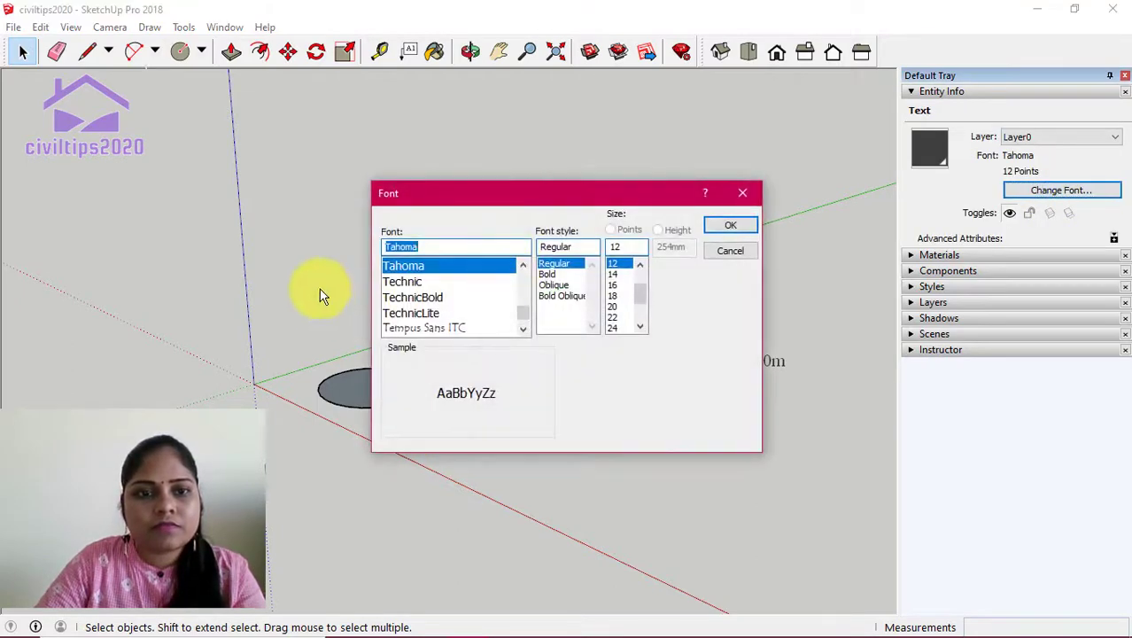
pyautogui.scroll(-5, 411, 304)
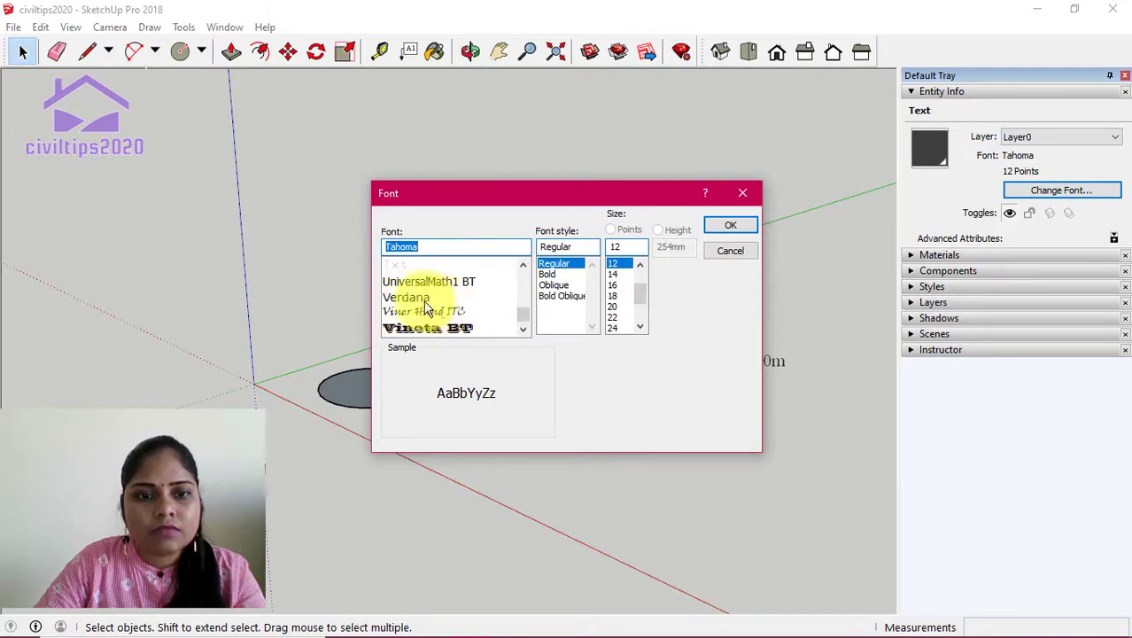
pyautogui.scroll(-1, 416, 314)
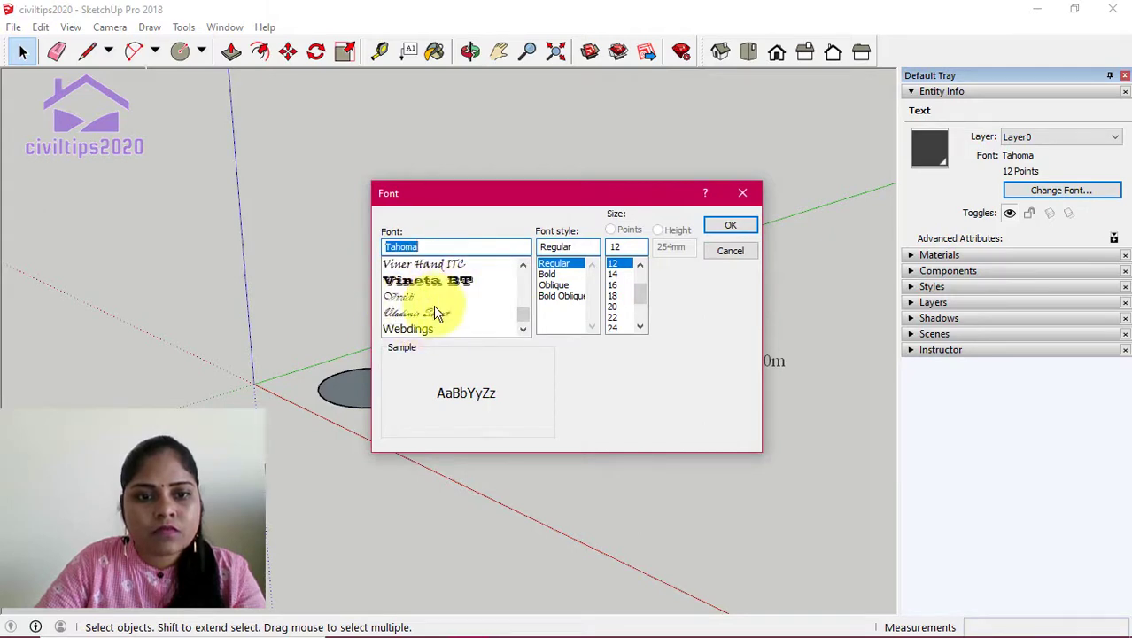
pyautogui.scroll(-1, 452, 305)
pyautogui.scroll(1, 452, 297)
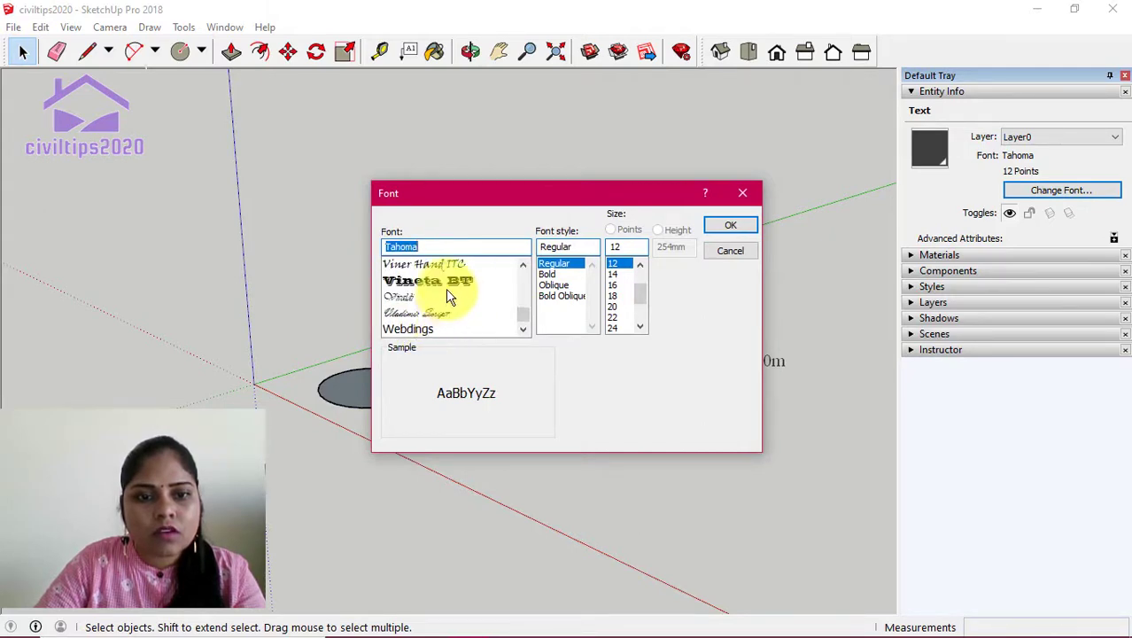
pyautogui.click(443, 314)
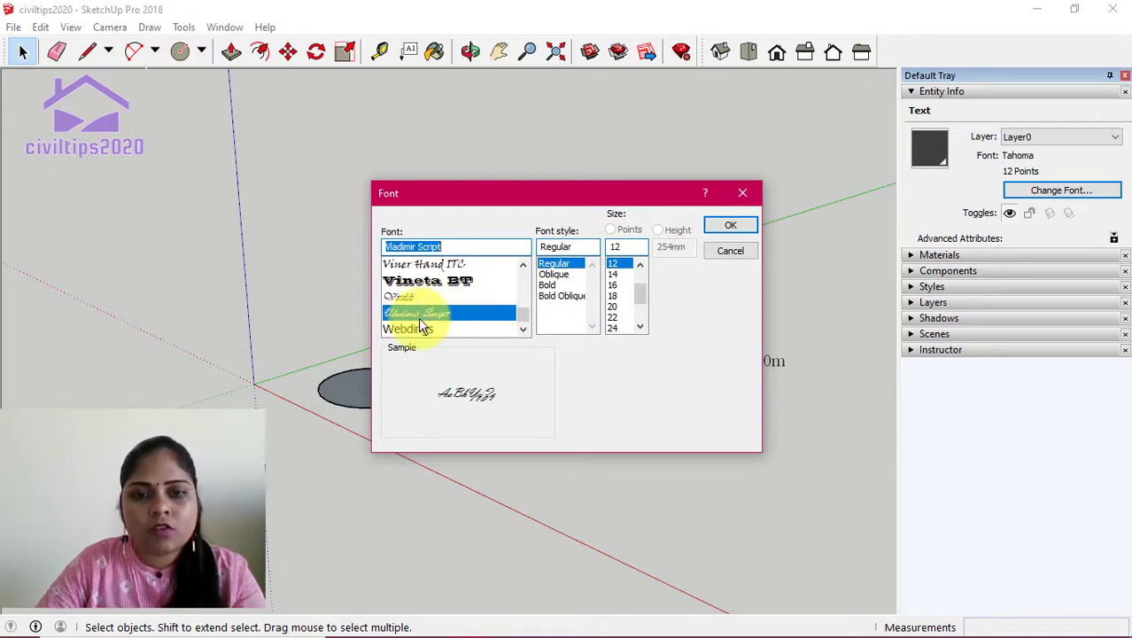
pyautogui.click(613, 306)
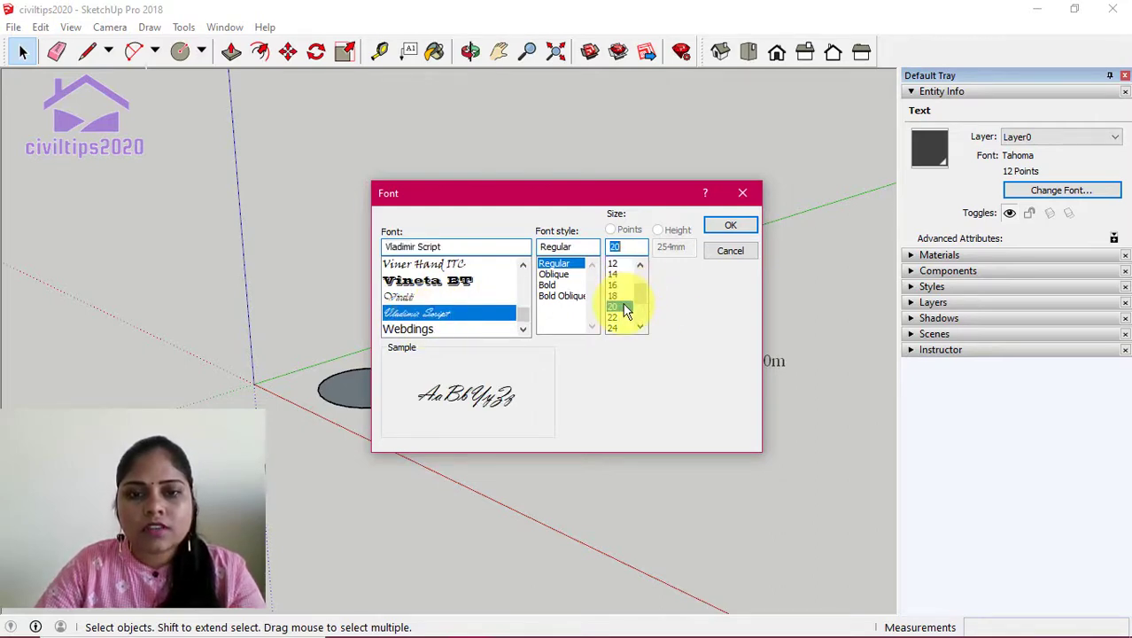
pyautogui.click(553, 285)
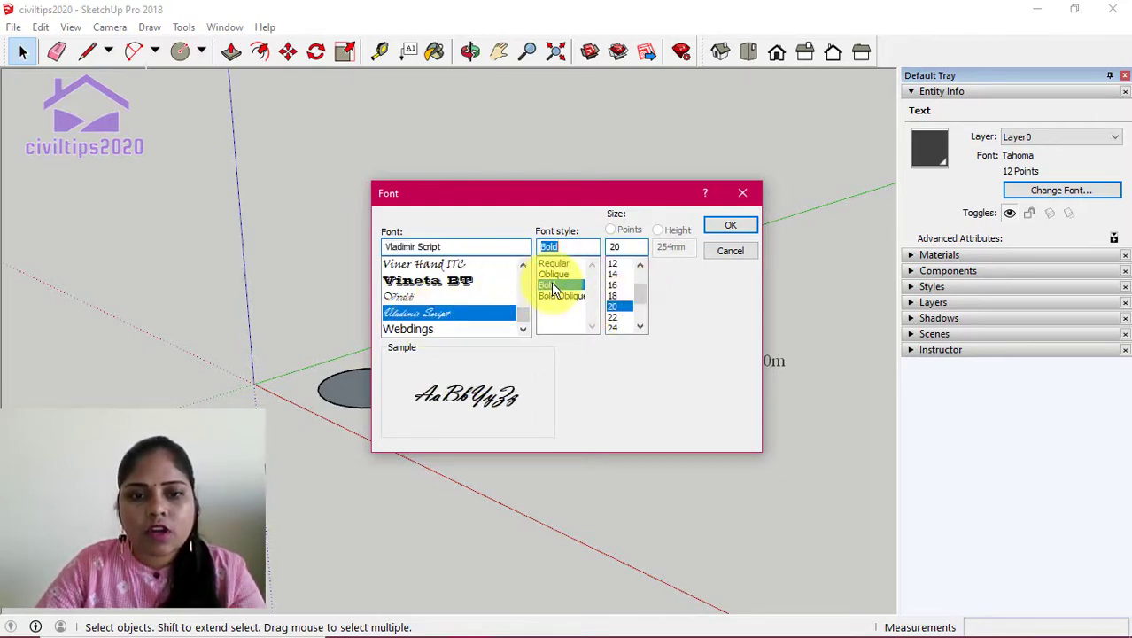
pyautogui.click(728, 225)
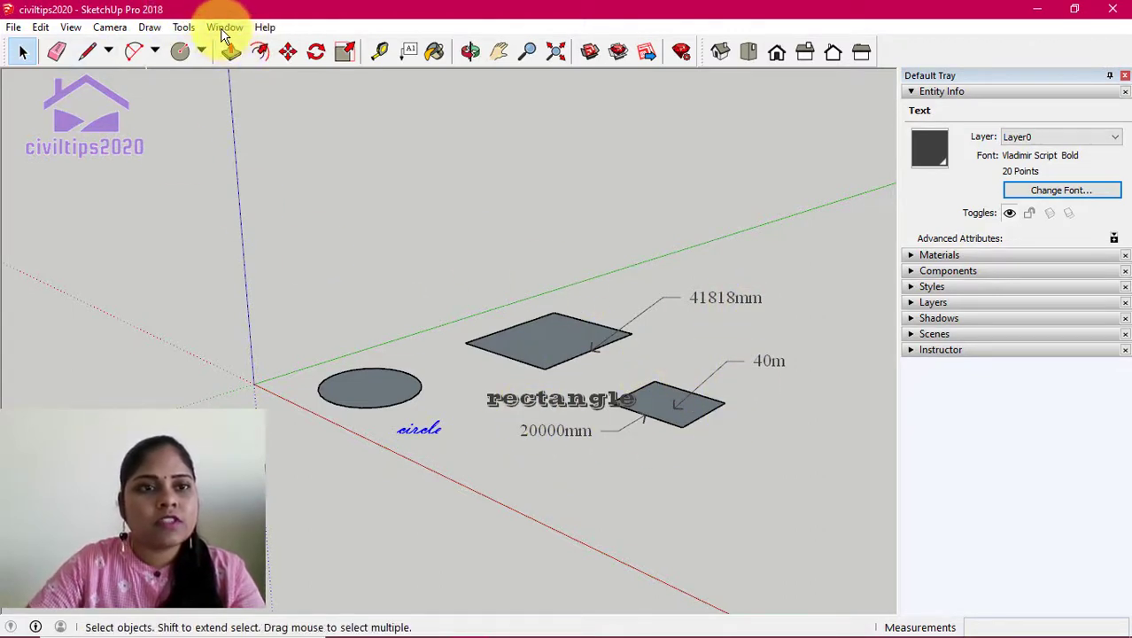
# Step: Dimension the upper rectangle's upper-left edge as 41818mm, placed above it, and select the dimension
pyautogui.click(189, 27)
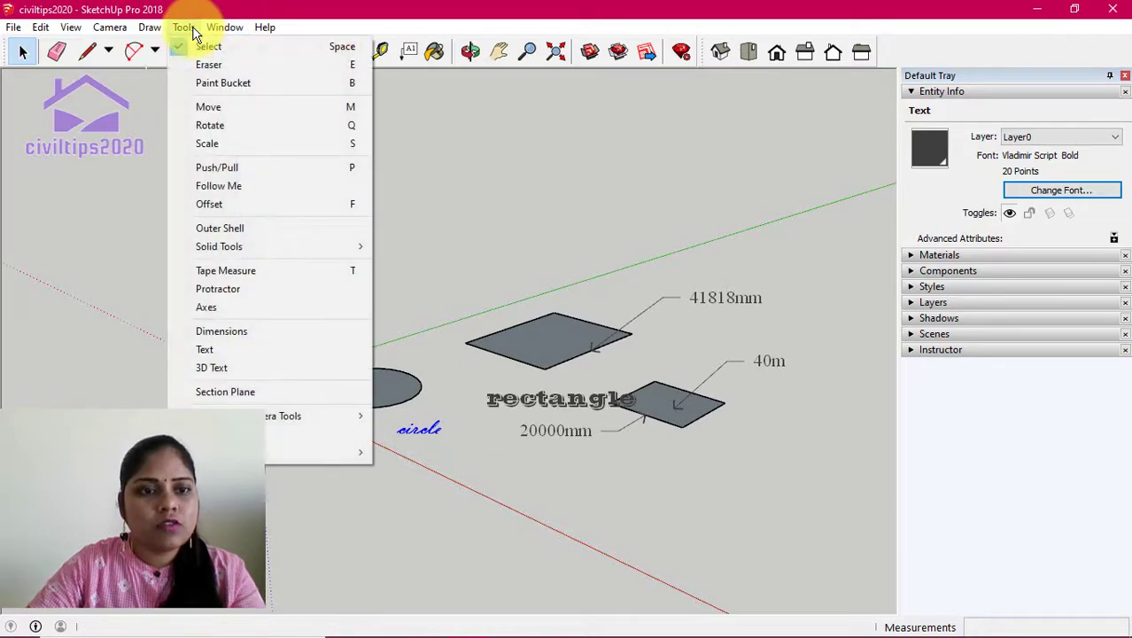
pyautogui.click(251, 330)
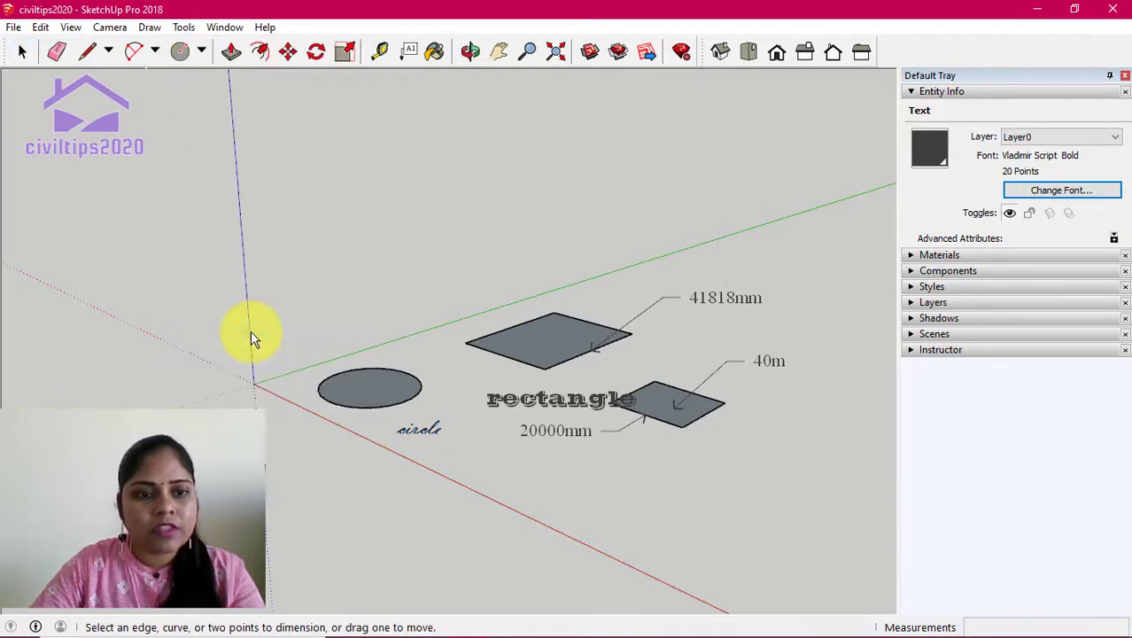
pyautogui.click(482, 334)
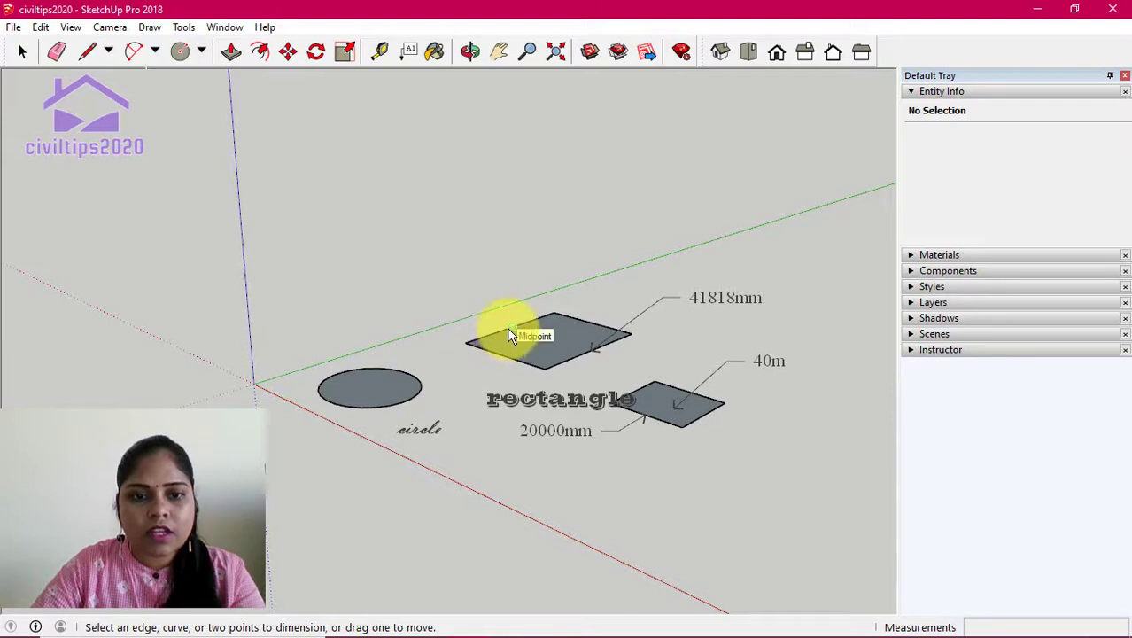
pyautogui.click(481, 336)
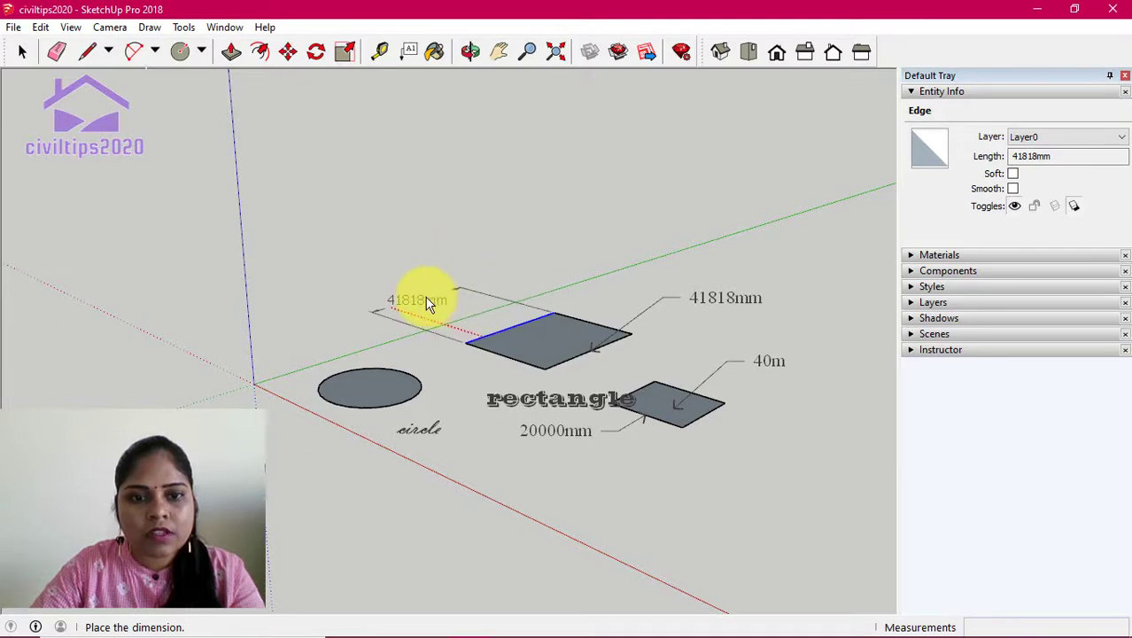
pyautogui.click(443, 330)
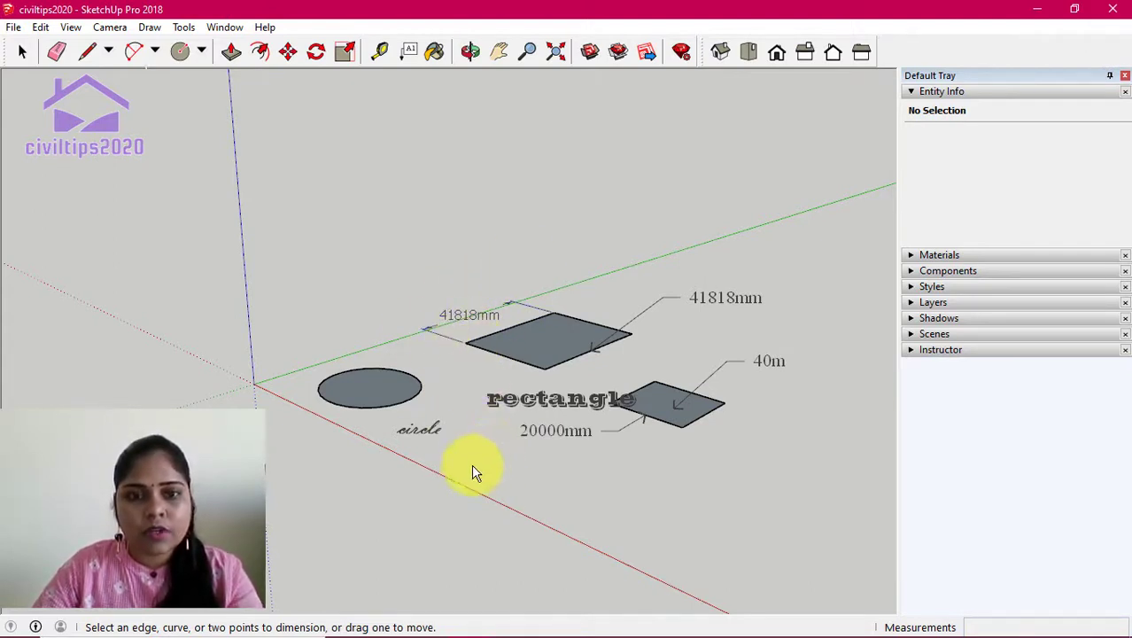
pyautogui.press('space')
pyautogui.click(484, 318)
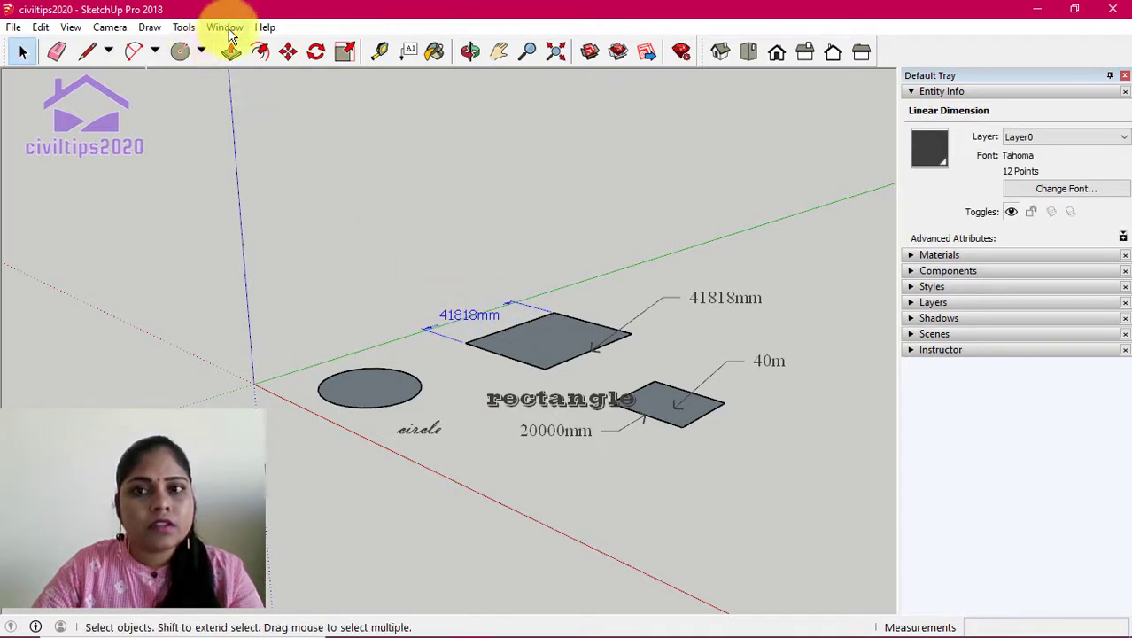
# Step: Change the 41818mm dimension text to Vineta BT at 14 points, then shrink it to 10
pyautogui.click(1066, 189)
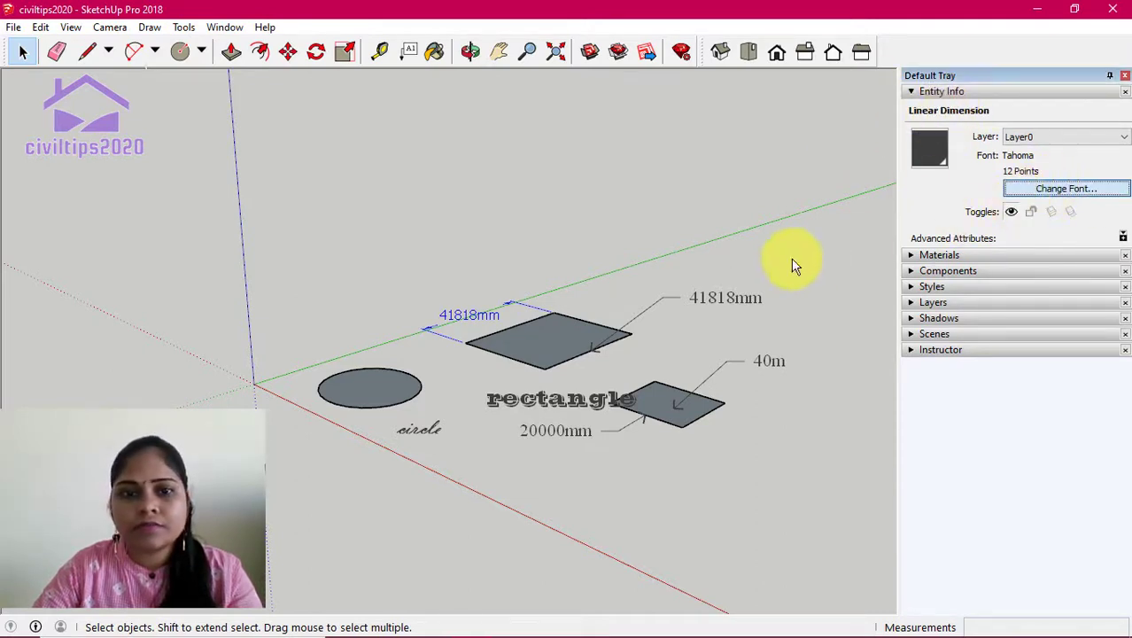
pyautogui.scroll(-2, 433, 295)
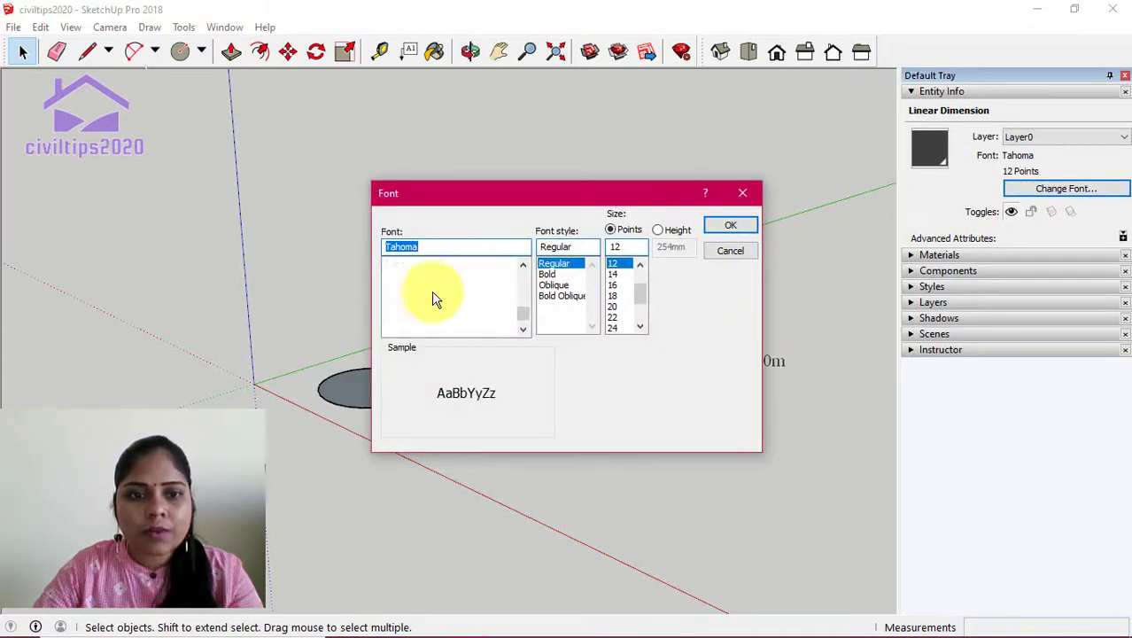
pyautogui.scroll(-3, 434, 319)
pyautogui.click(426, 328)
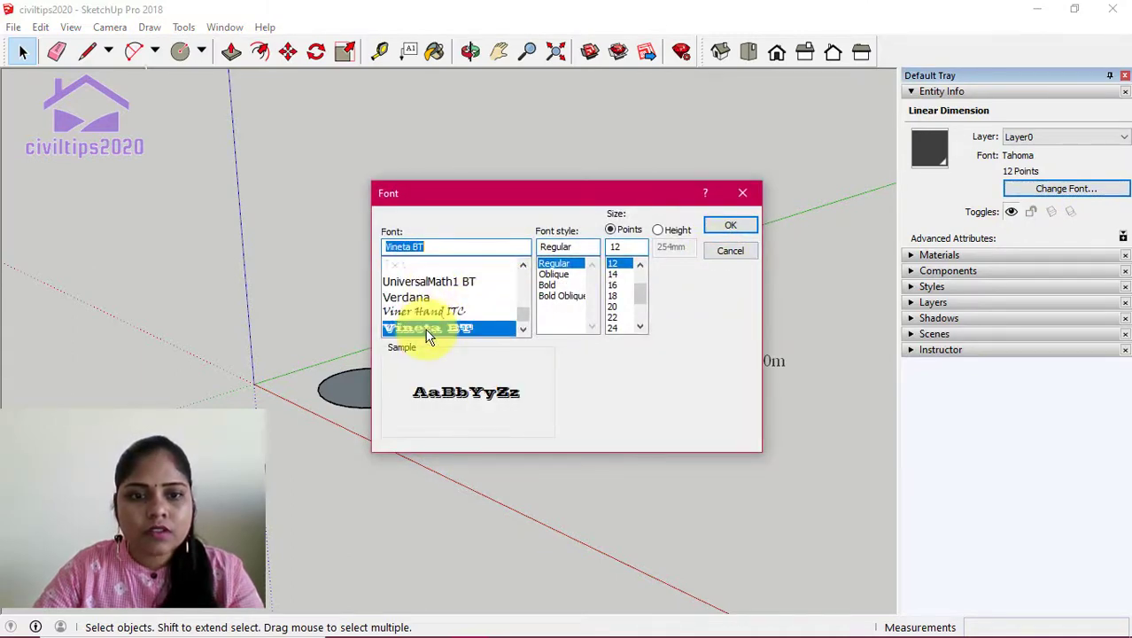
pyautogui.click(614, 275)
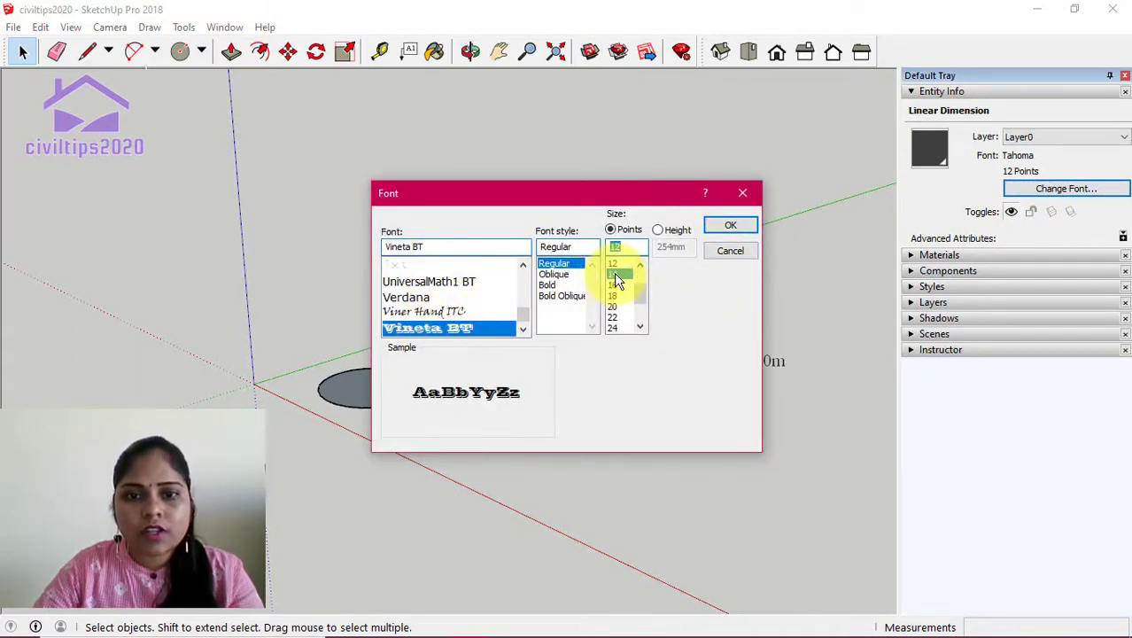
pyautogui.click(725, 227)
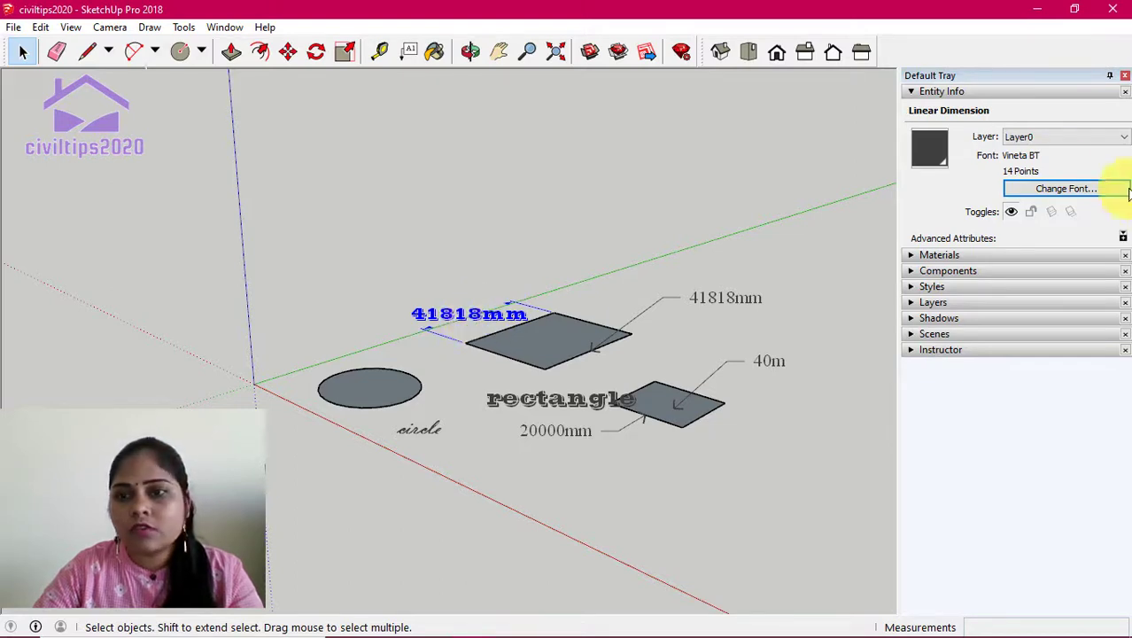
pyautogui.click(1065, 188)
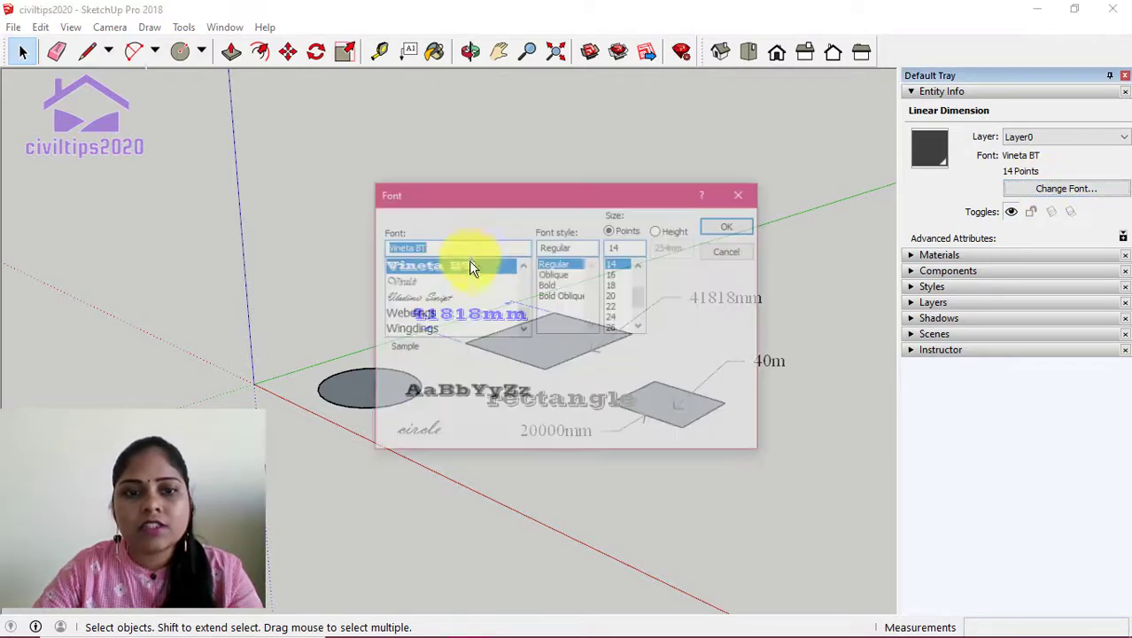
pyautogui.scroll(2, 631, 271)
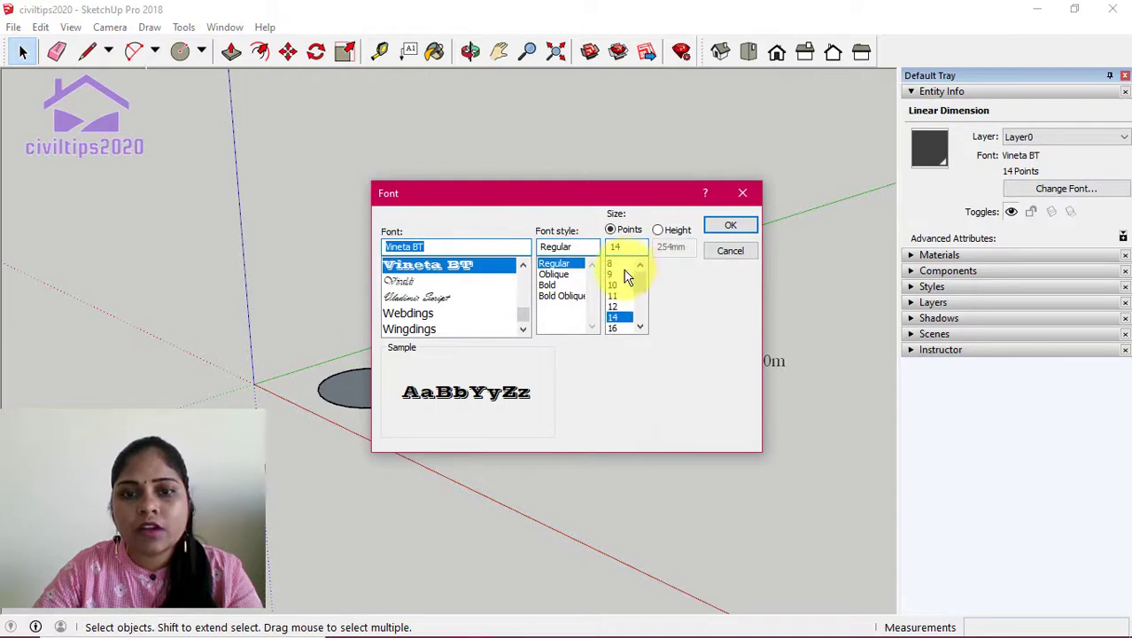
pyautogui.click(616, 284)
pyautogui.click(730, 231)
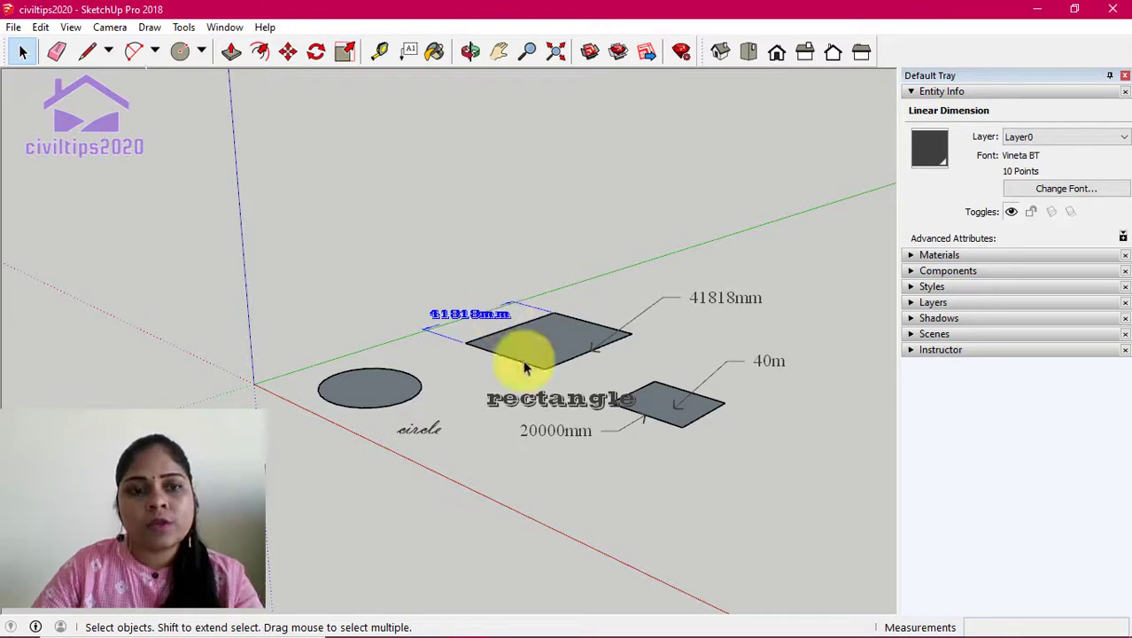
# Step: Open Model Info's Dimension page and review its default Tahoma 12 point font without changing it
pyautogui.click(226, 27)
pyautogui.click(276, 115)
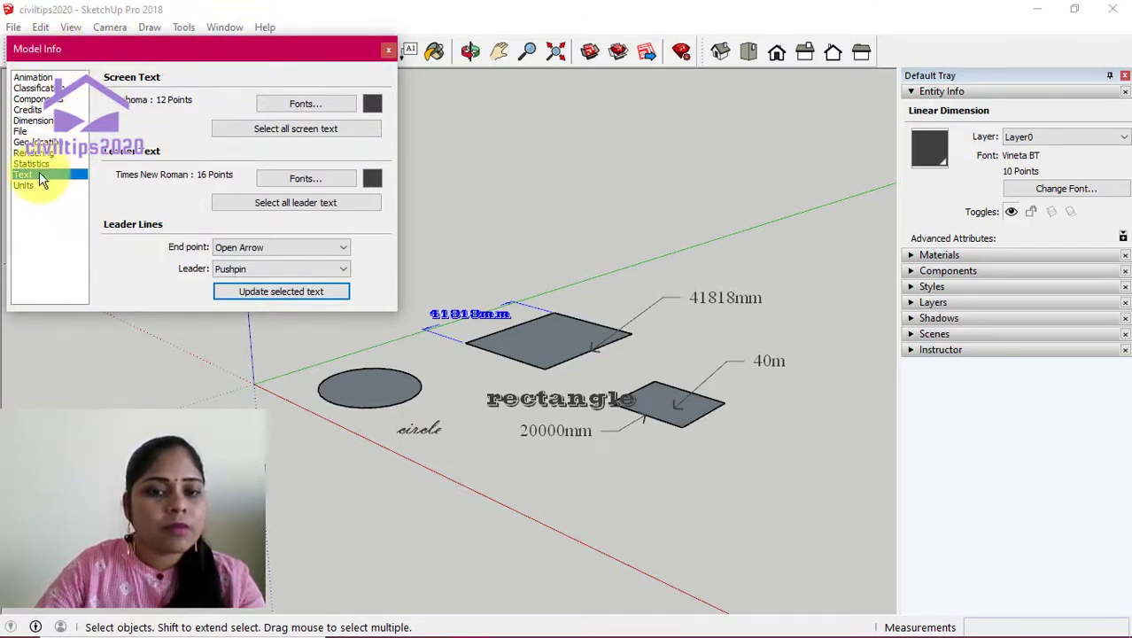
pyautogui.click(36, 121)
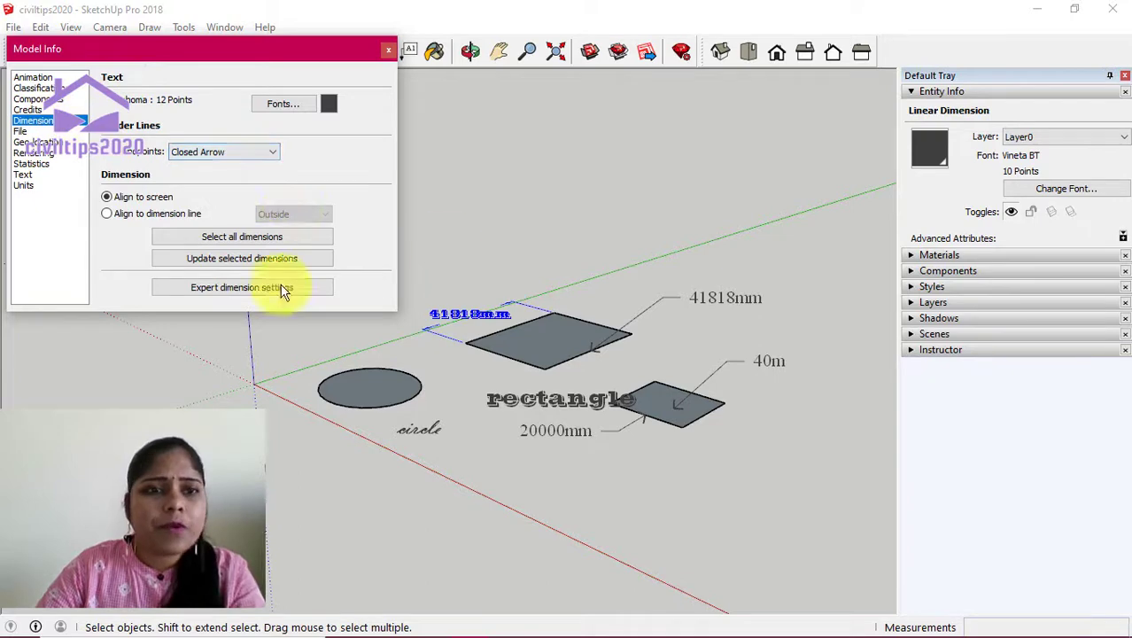
pyautogui.click(298, 105)
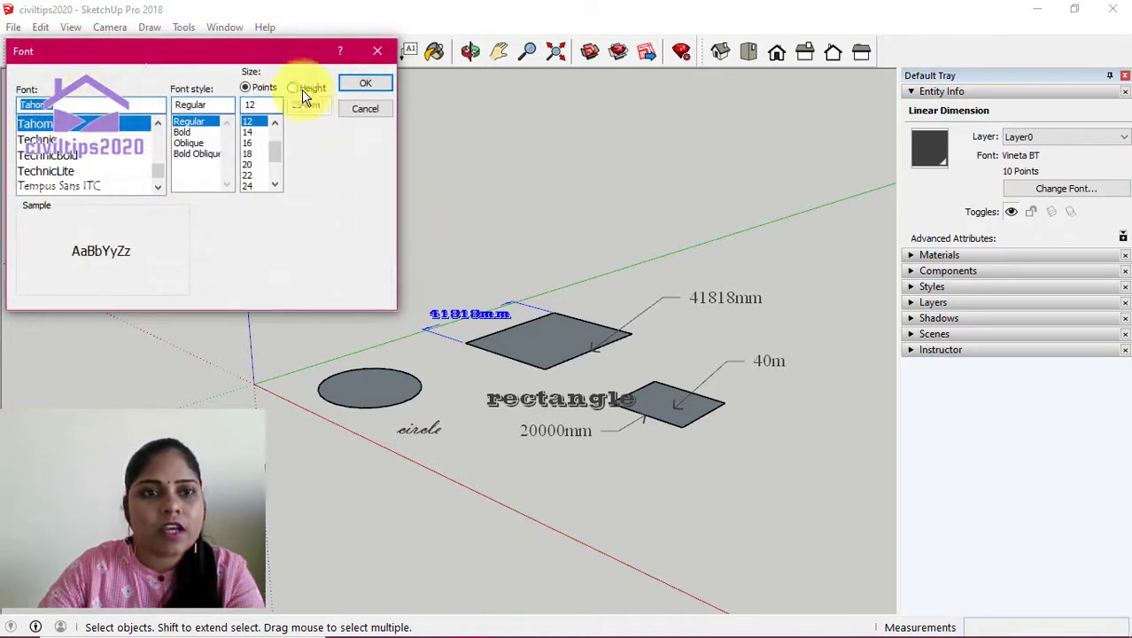
pyautogui.click(376, 55)
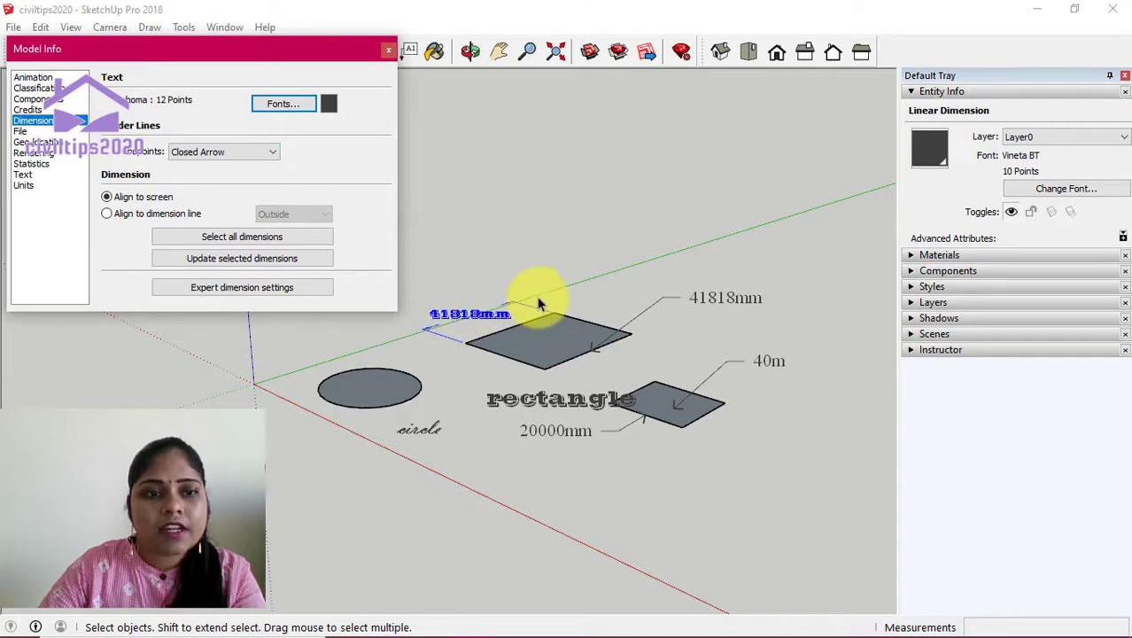
# Step: Try open-arrow and then dot endpoints on the selected 41818mm dimension
pyautogui.click(235, 151)
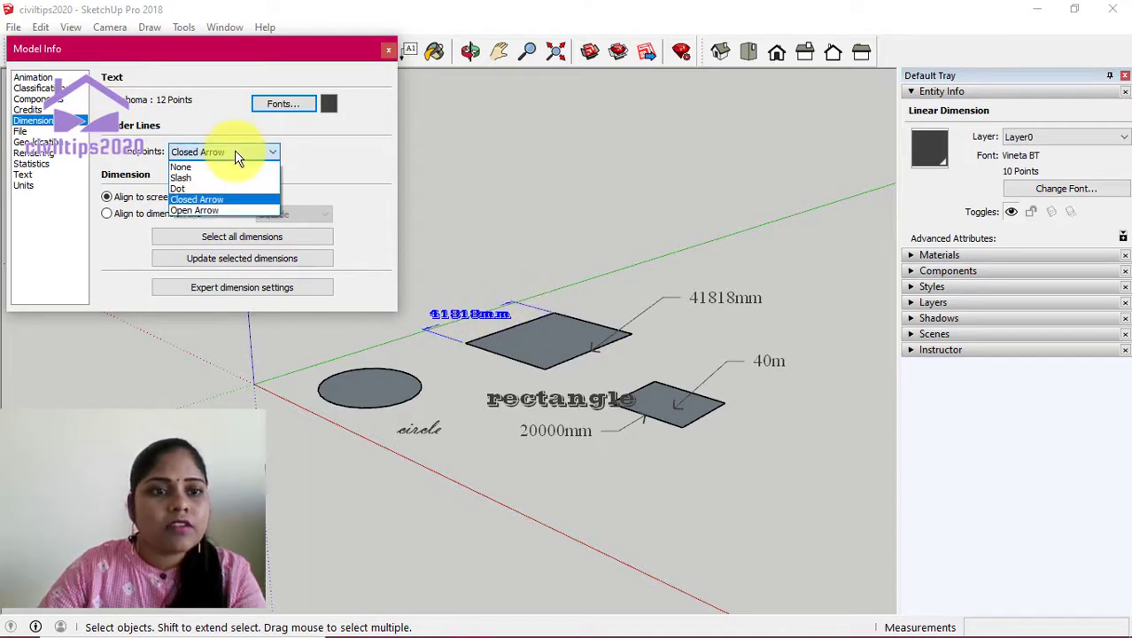
pyautogui.click(223, 213)
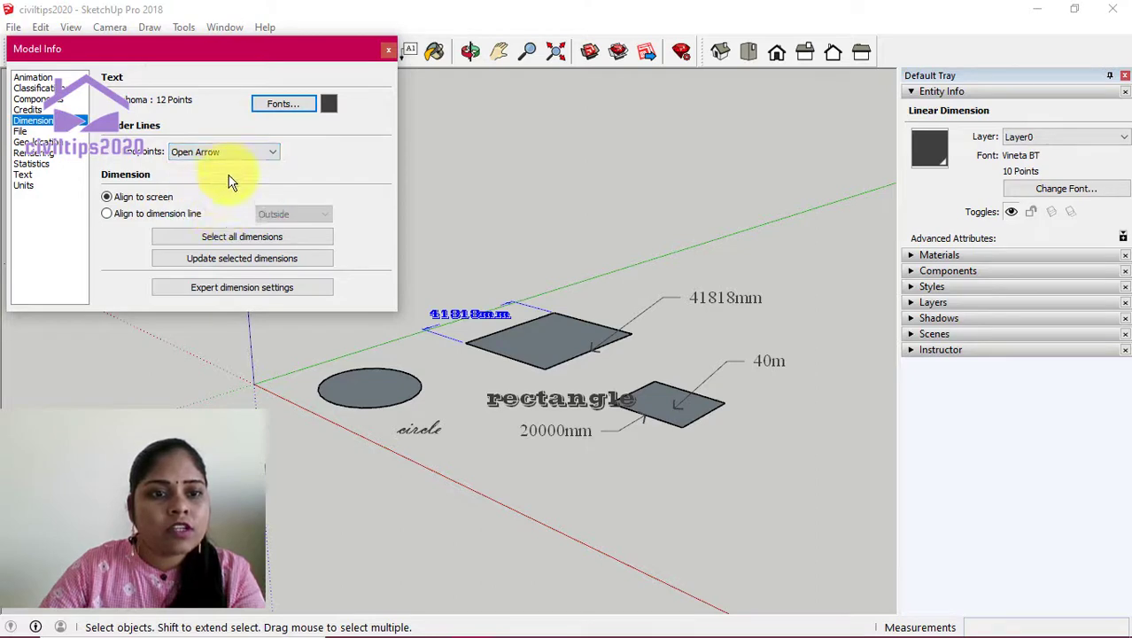
pyautogui.click(259, 265)
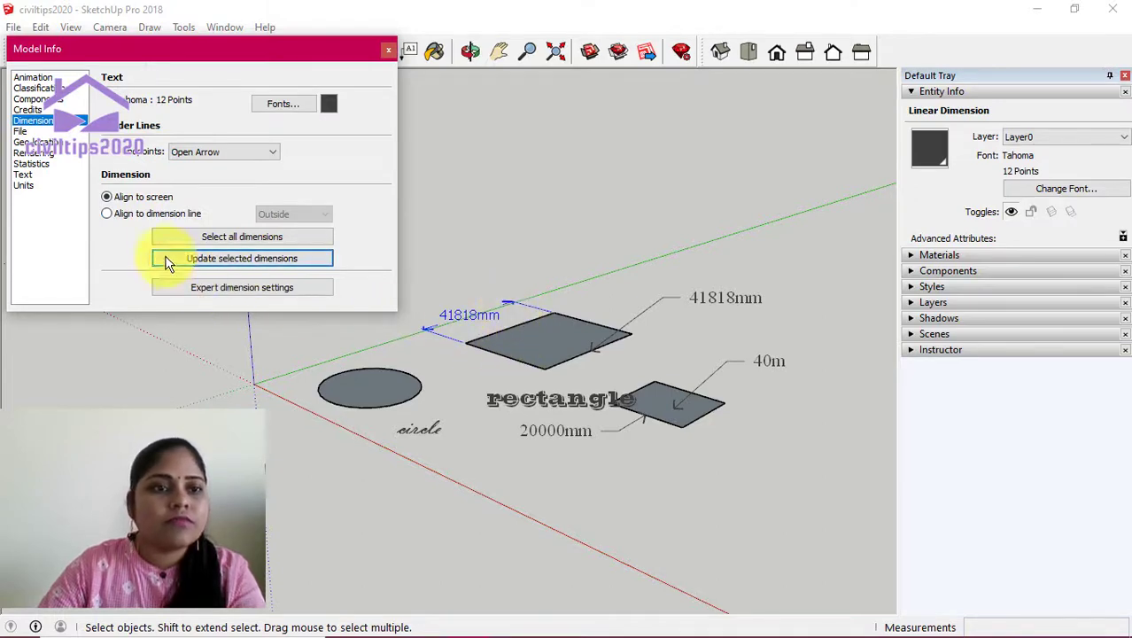
pyautogui.click(230, 153)
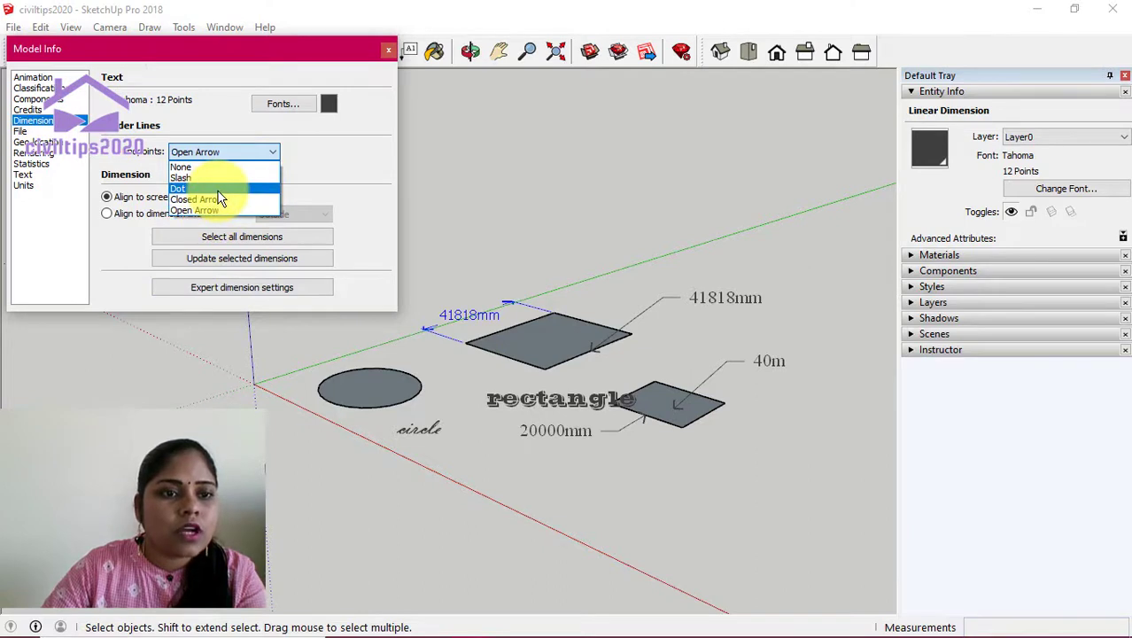
pyautogui.click(219, 189)
pyautogui.click(256, 261)
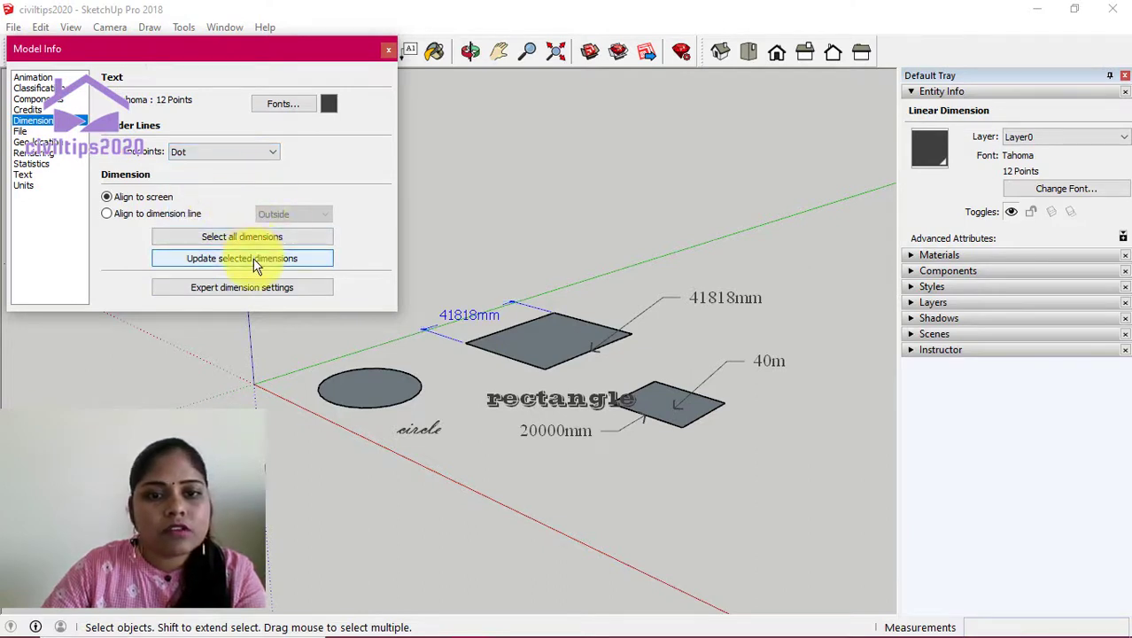
# Step: Apply slash endpoints to the 41818mm dimension and bring up the dimension font settings
pyautogui.click(219, 156)
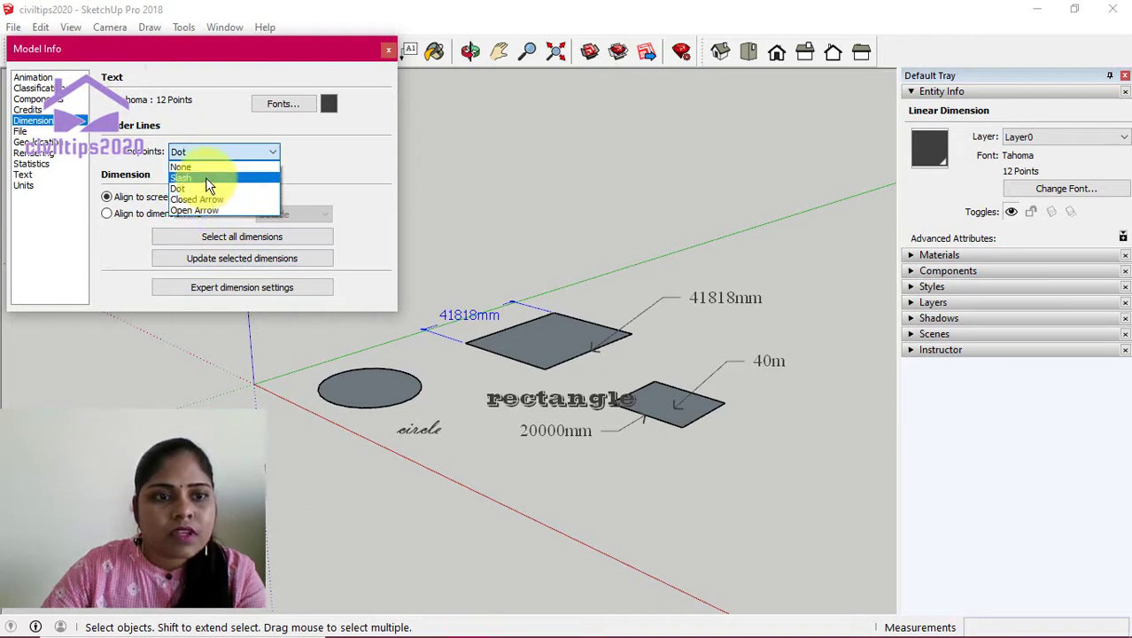
pyautogui.click(207, 178)
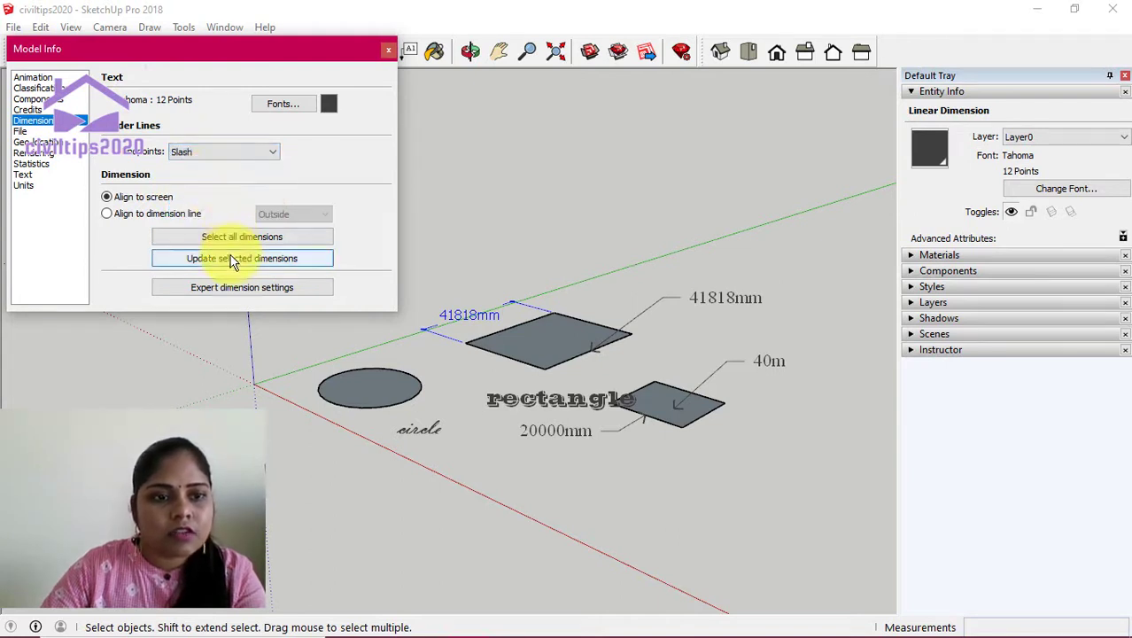
pyautogui.click(235, 259)
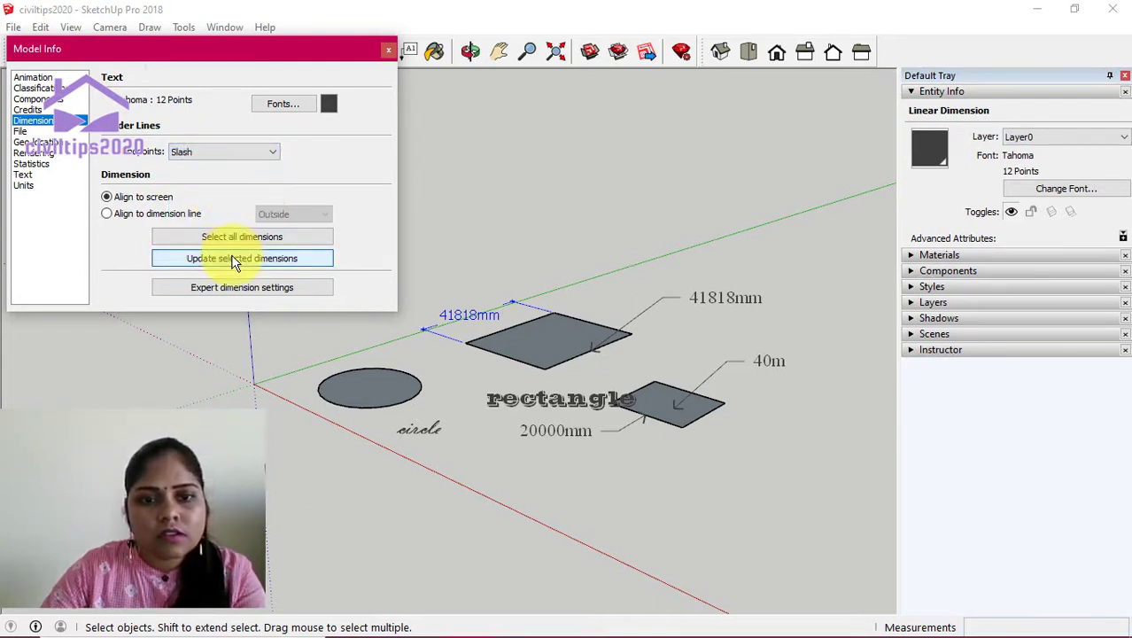
pyautogui.click(295, 105)
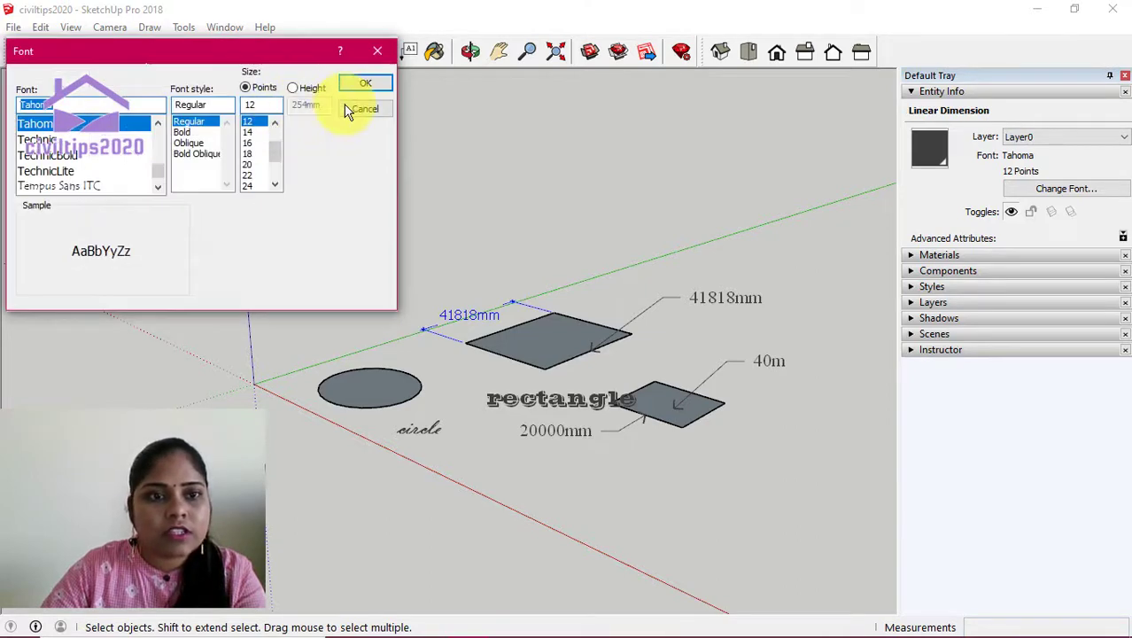
# Step: Set the dimension font to Times New Roman at 14 points
pyautogui.click(250, 131)
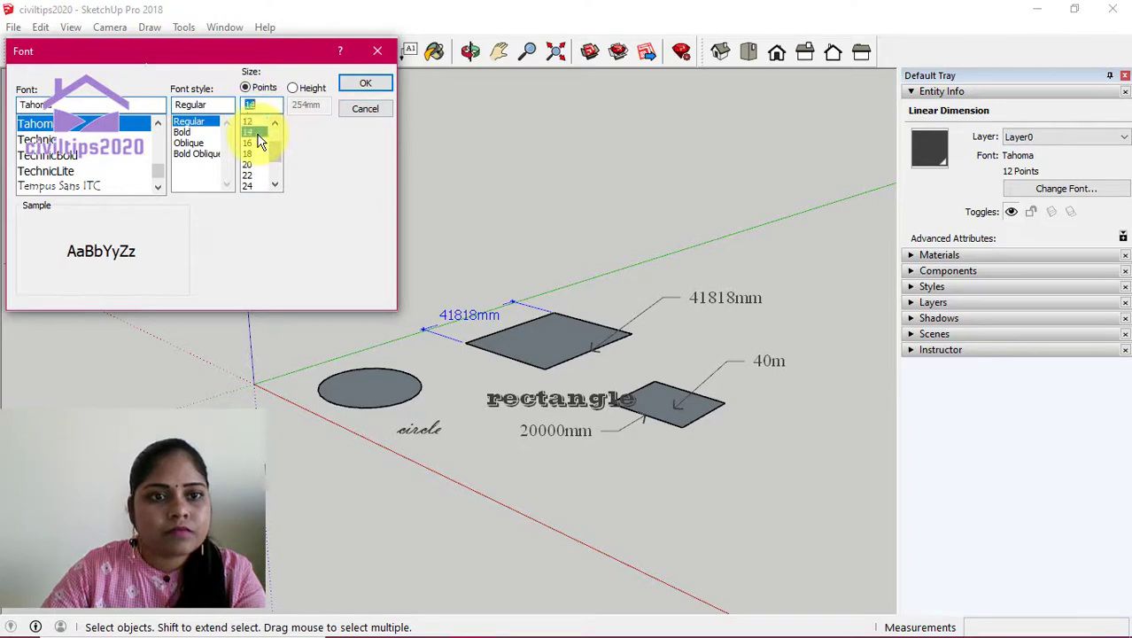
pyautogui.click(363, 83)
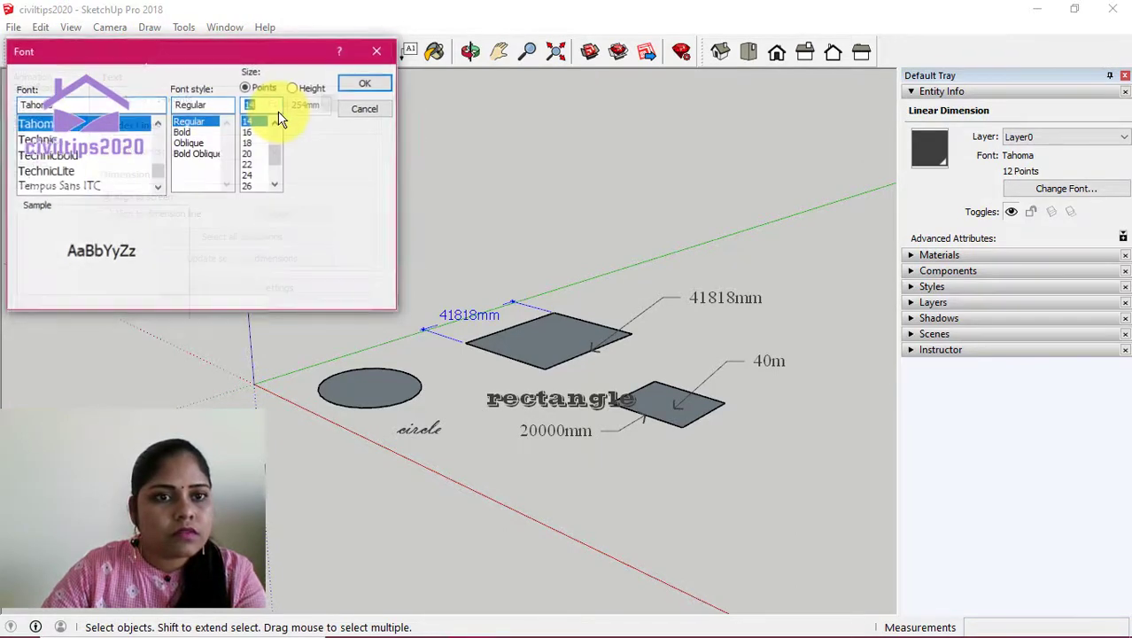
pyautogui.scroll(-1, 76, 177)
pyautogui.scroll(-1, 75, 177)
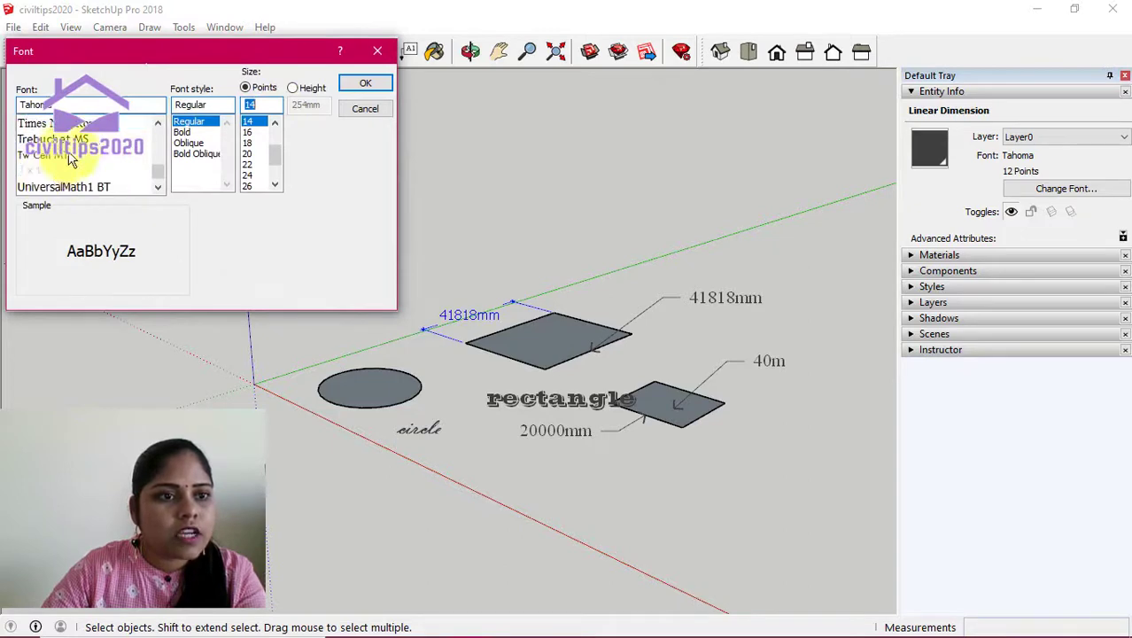
pyautogui.click(53, 123)
pyautogui.click(354, 89)
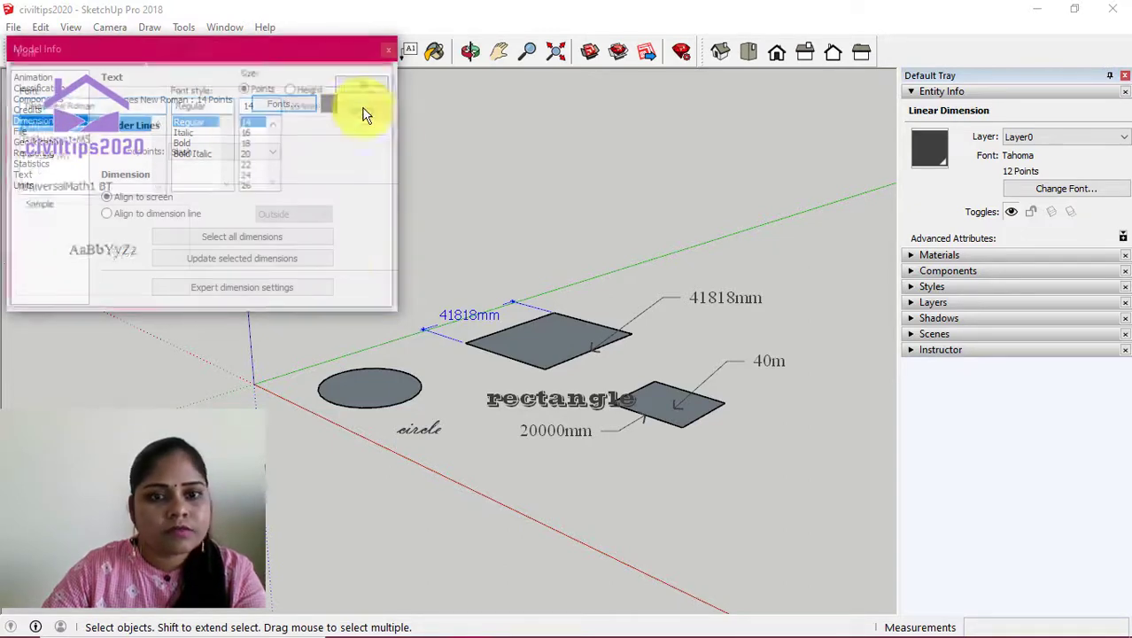
pyautogui.click(465, 319)
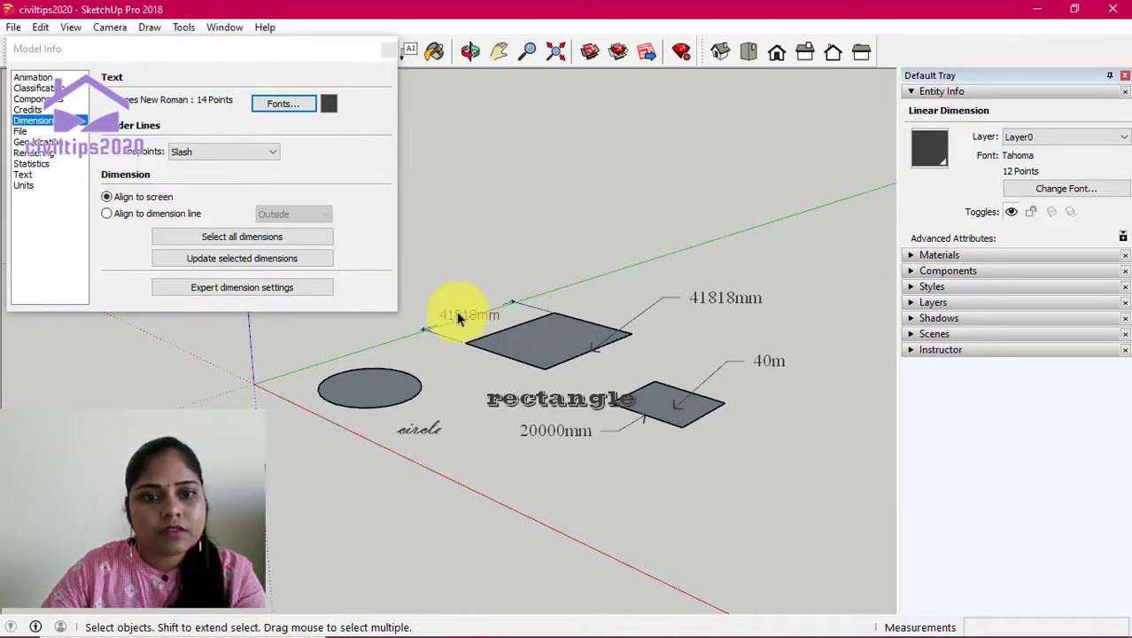
# Step: Reselect the 41818mm dimension and update it to Times New Roman 14
pyautogui.click(456, 310)
pyautogui.click(459, 317)
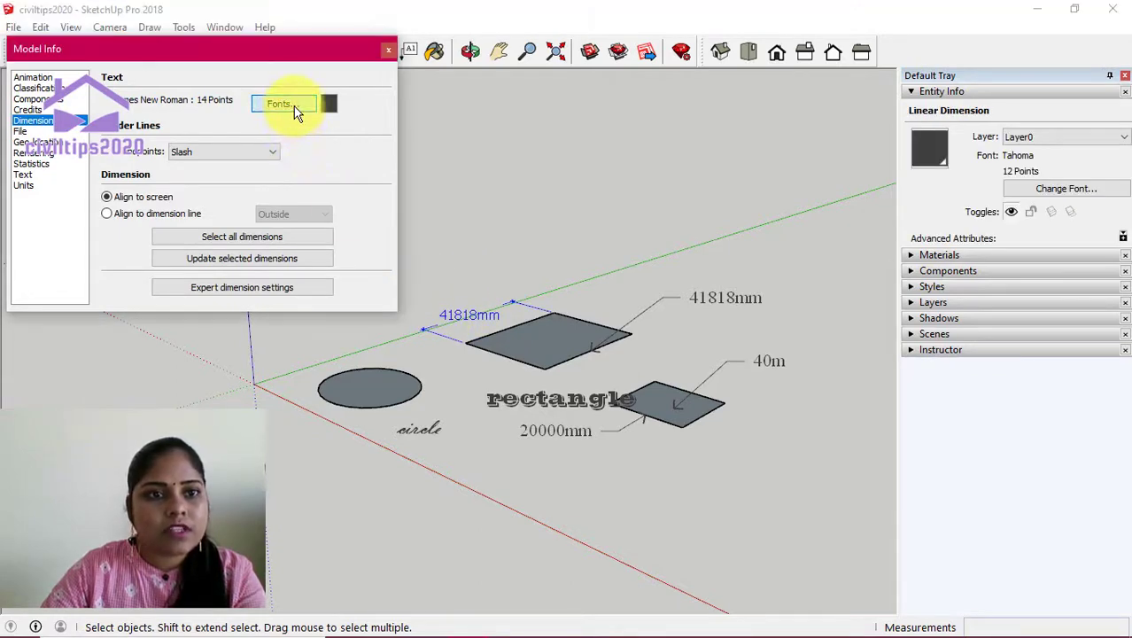
pyautogui.click(293, 106)
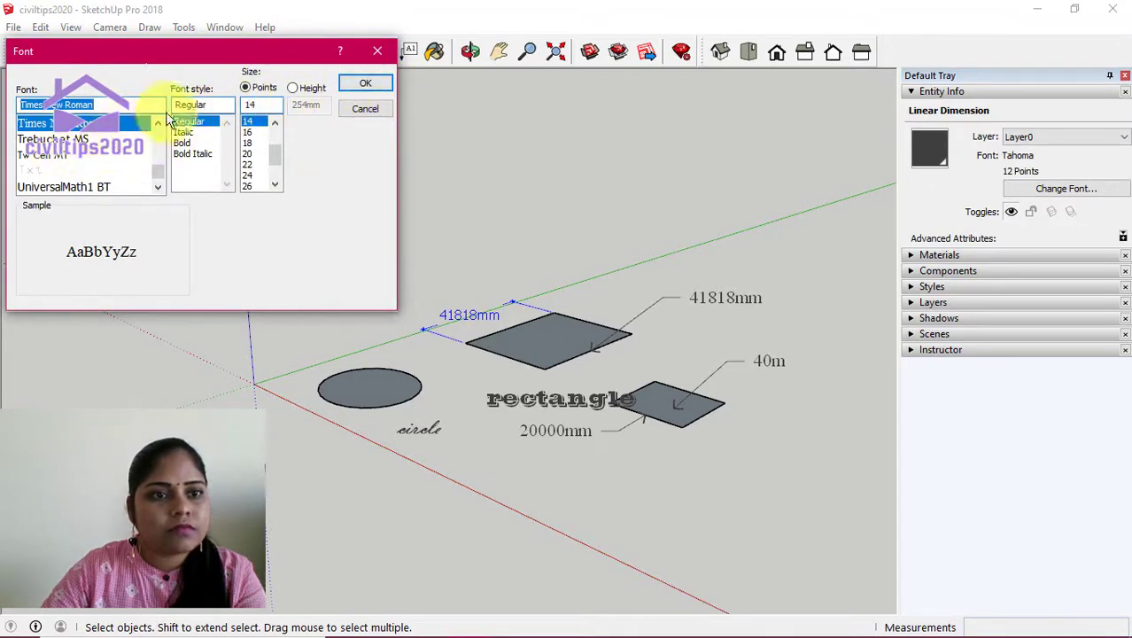
pyautogui.click(364, 83)
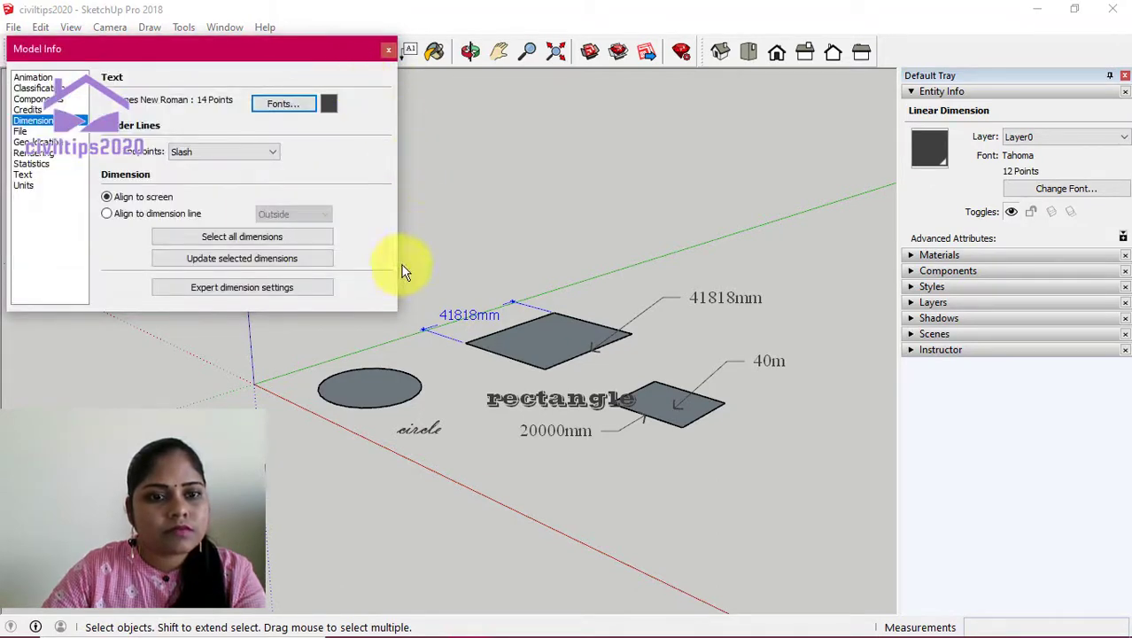
pyautogui.click(254, 259)
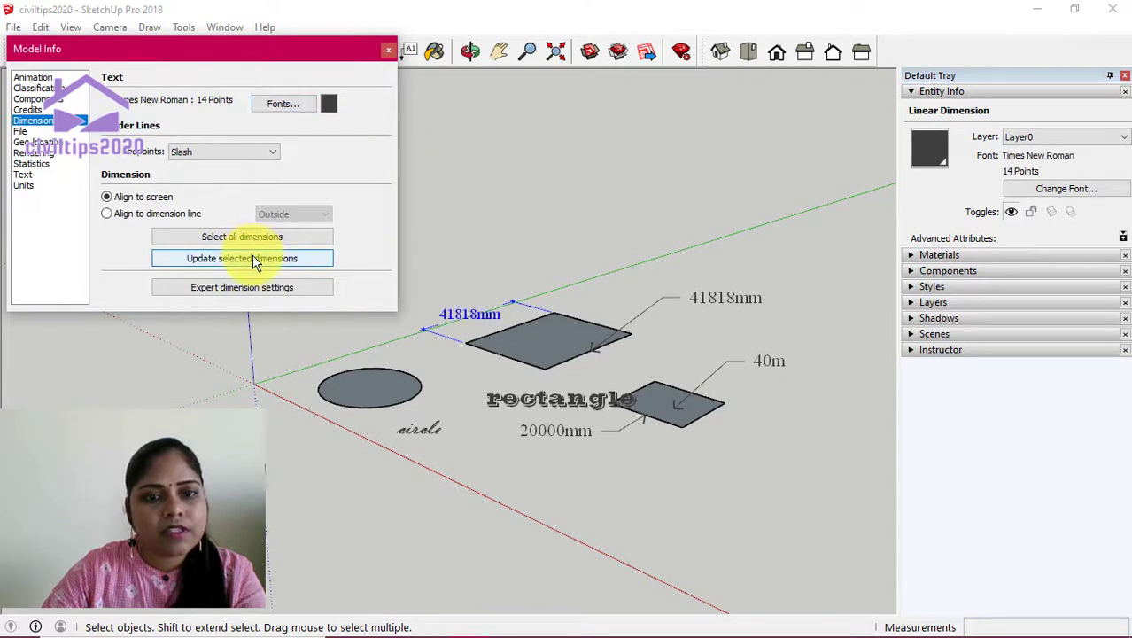
# Step: Apply closed-arrow endpoints to the 41818mm dimension
pyautogui.click(249, 151)
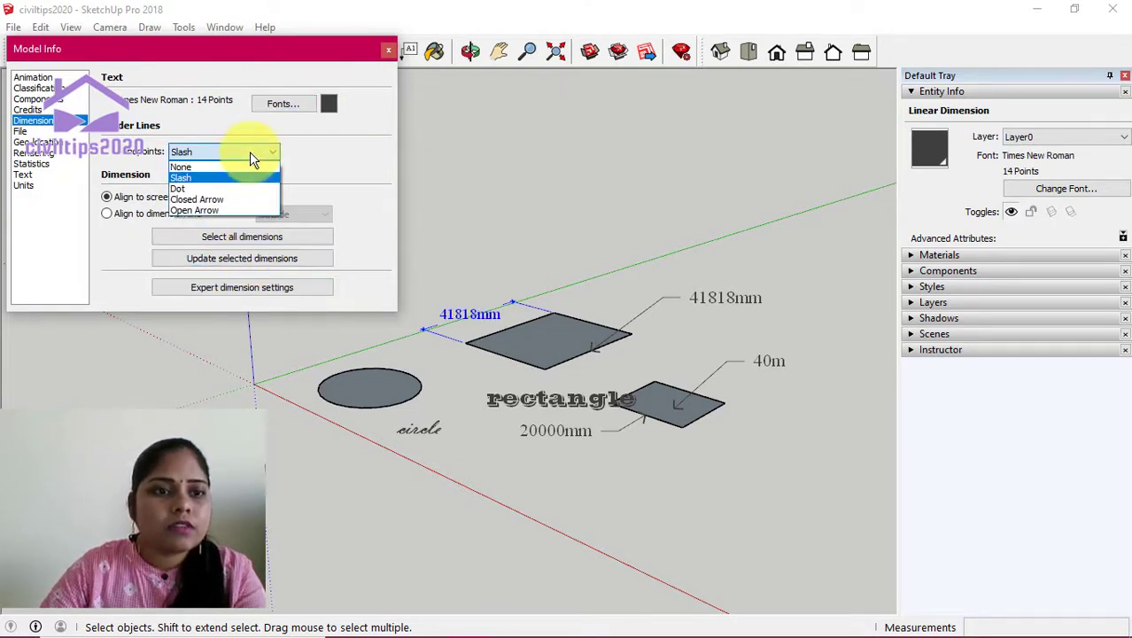
pyautogui.click(220, 200)
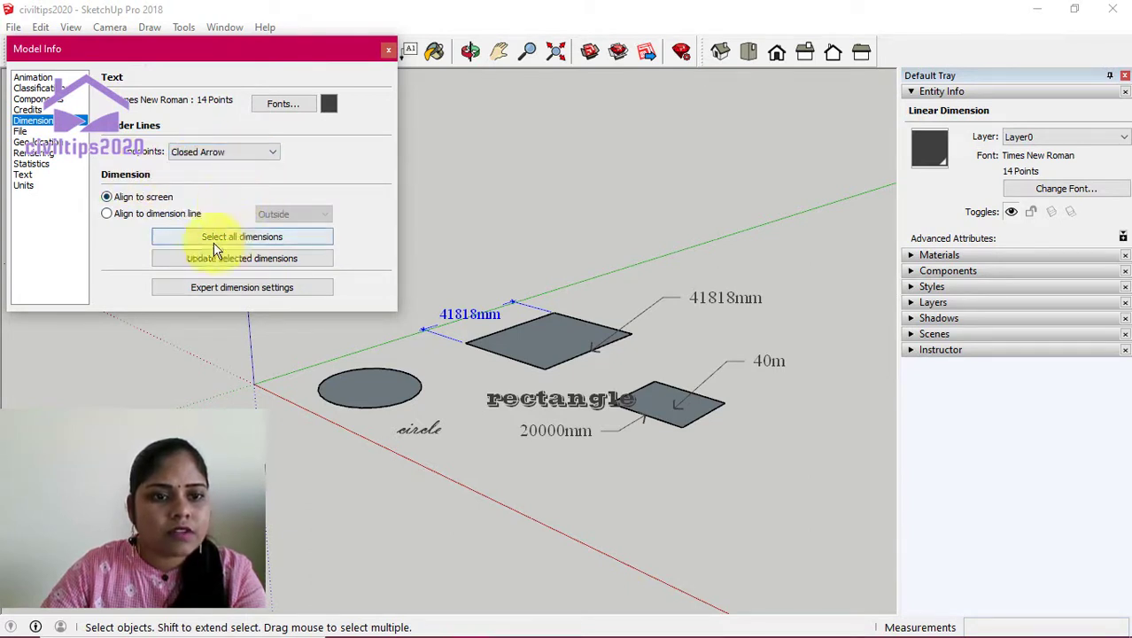
pyautogui.click(276, 258)
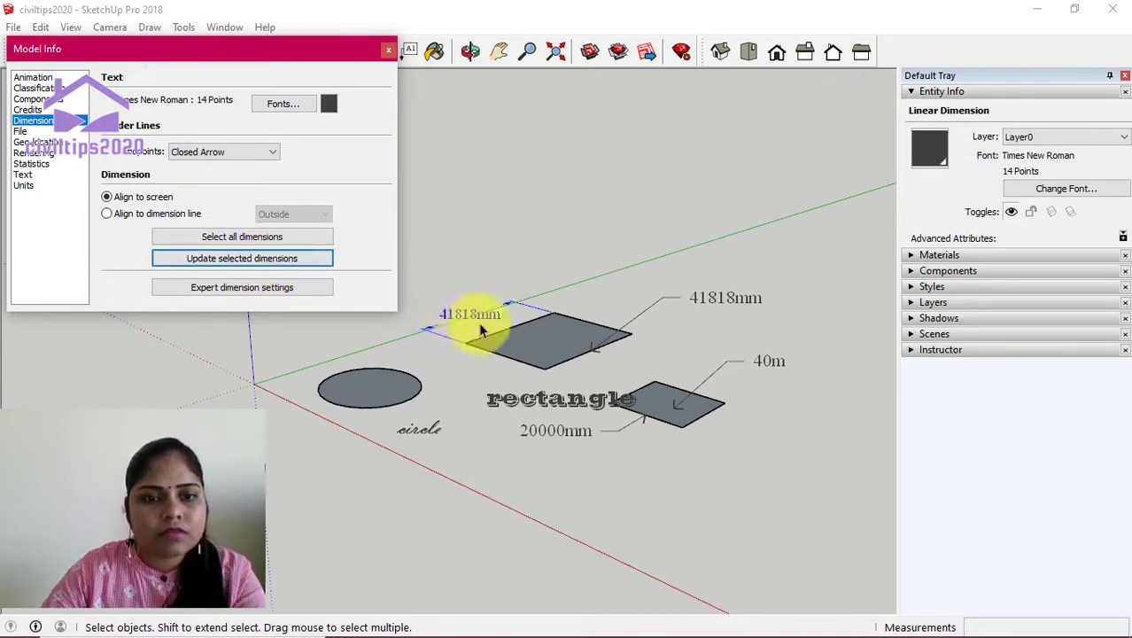
pyautogui.scroll(1, 487, 319)
pyautogui.scroll(2, 496, 308)
pyautogui.scroll(1, 494, 319)
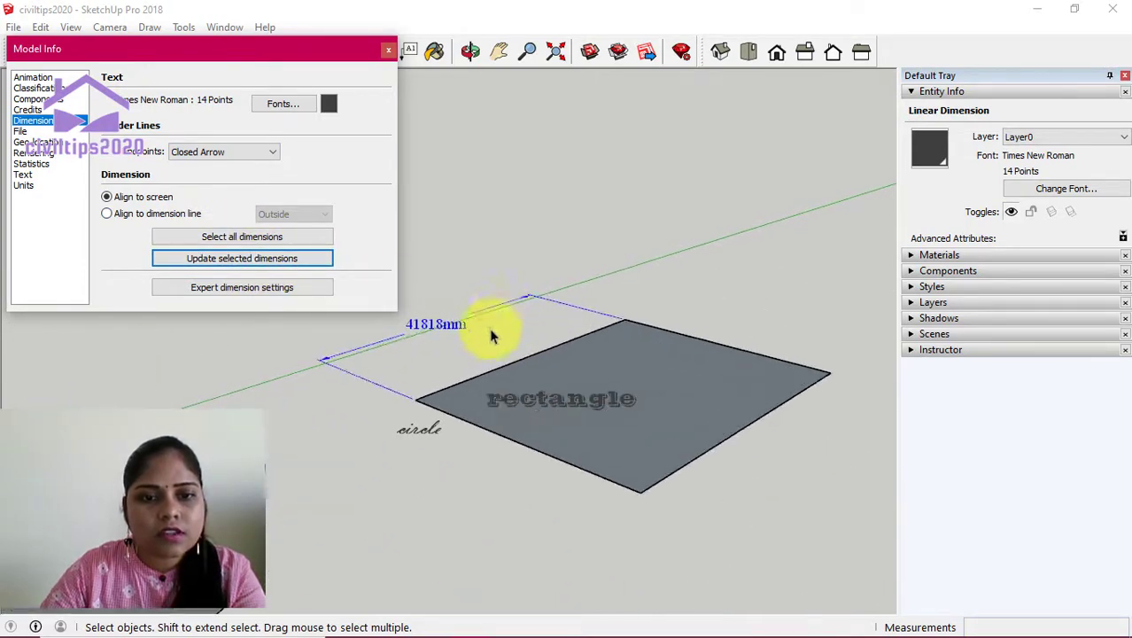
pyautogui.scroll(1, 483, 314)
pyautogui.scroll(1, 509, 308)
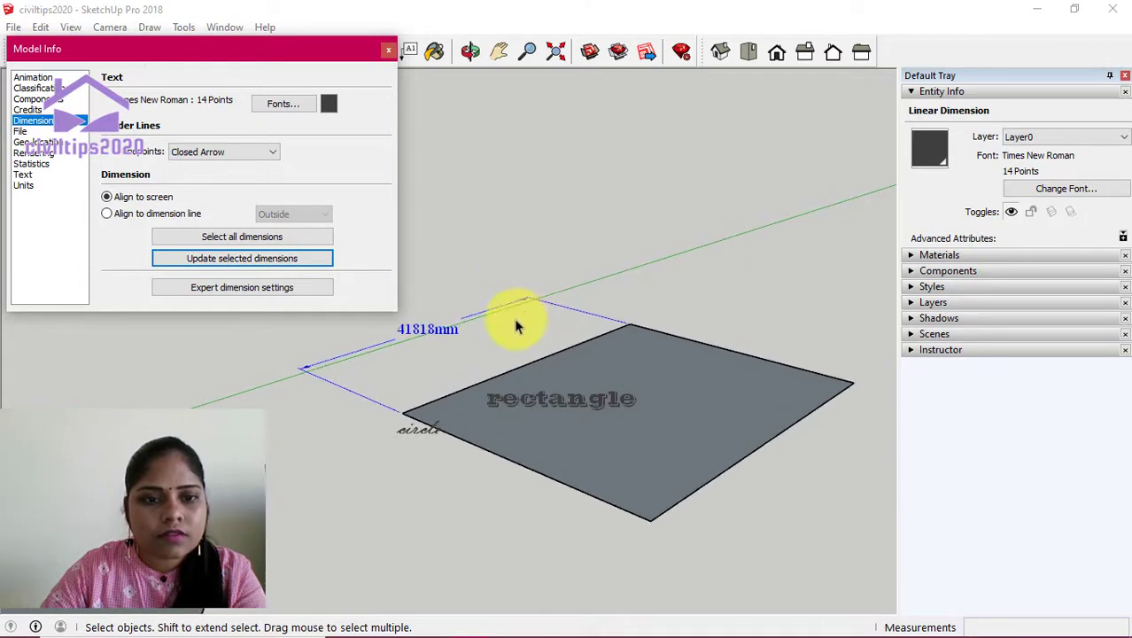
pyautogui.scroll(-1, 504, 319)
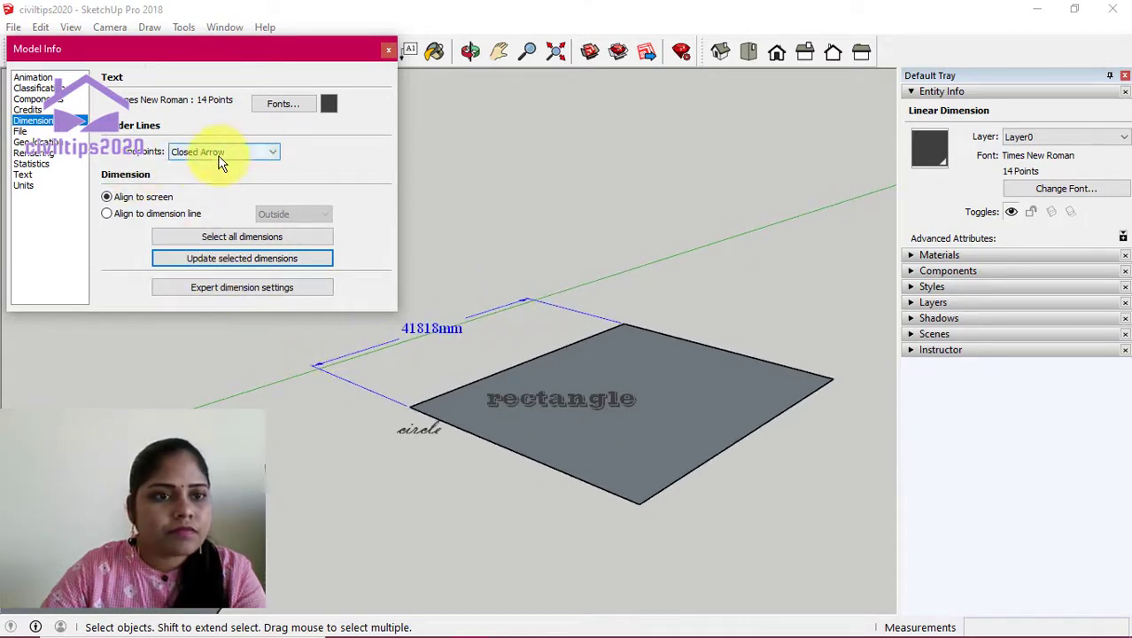
# Step: Keep the dimension text aligned to screen rather than to the dimension line, and orbit slightly
pyautogui.click(157, 218)
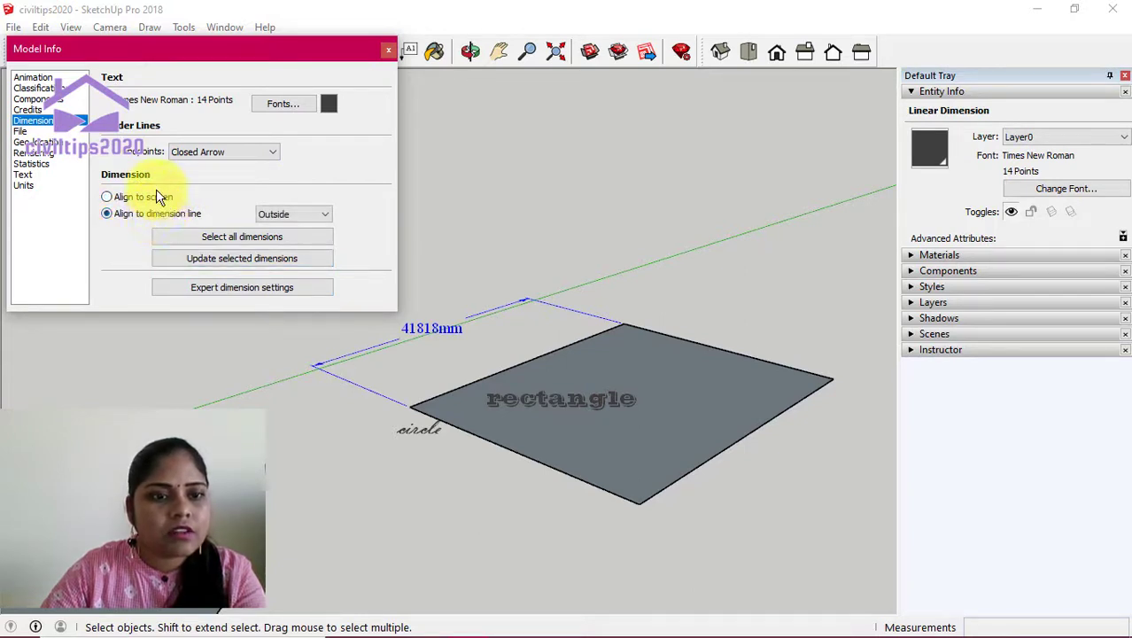
pyautogui.click(157, 195)
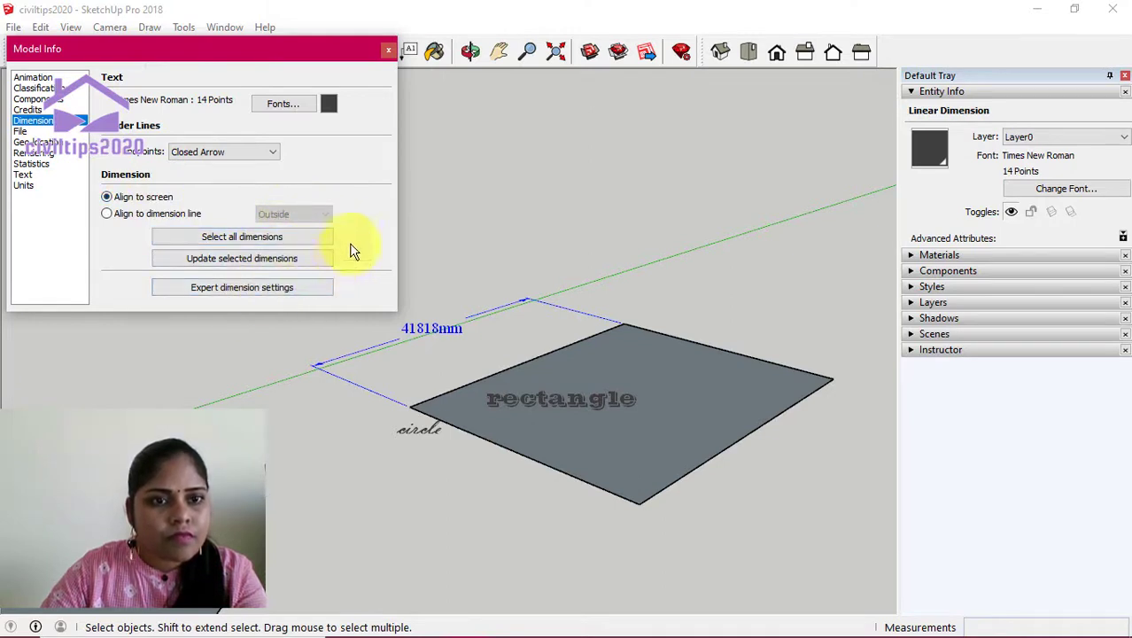
pyautogui.moveTo(521, 316)
pyautogui.mouseDown(button='middle')
pyautogui.moveTo(505, 323)
pyautogui.moveTo(393, 295)
pyautogui.mouseUp(button='middle')
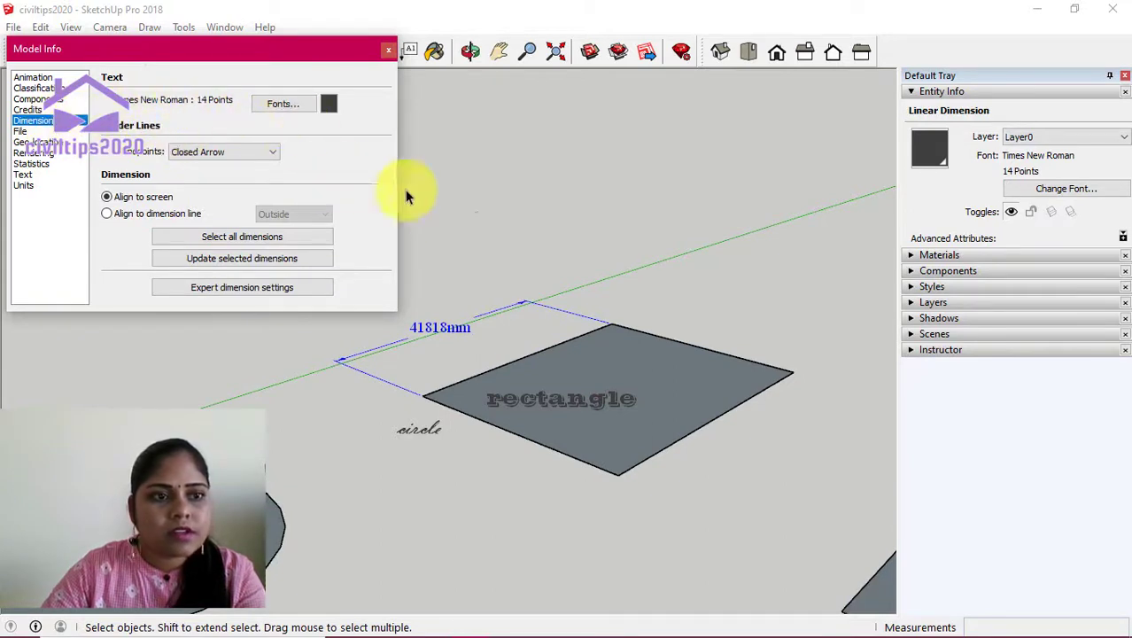
pyautogui.click(27, 175)
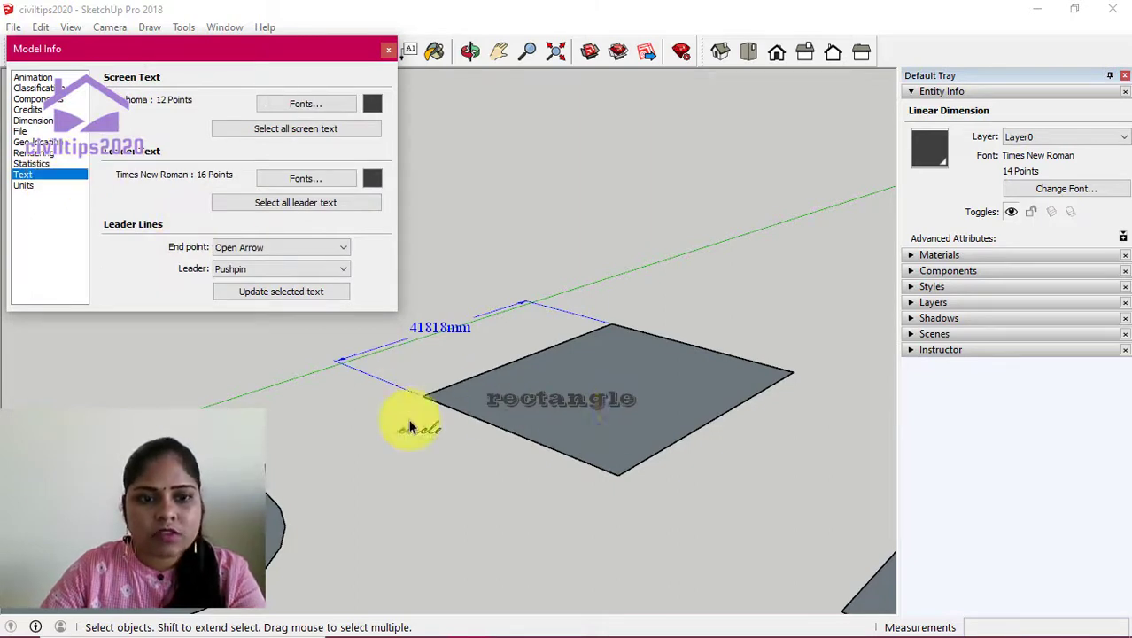
# Step: Close Model Info and zoom out to show the squares, circle and blue 41818mm dimension
pyautogui.scroll(-3, 480, 156)
pyautogui.scroll(-1, 501, 233)
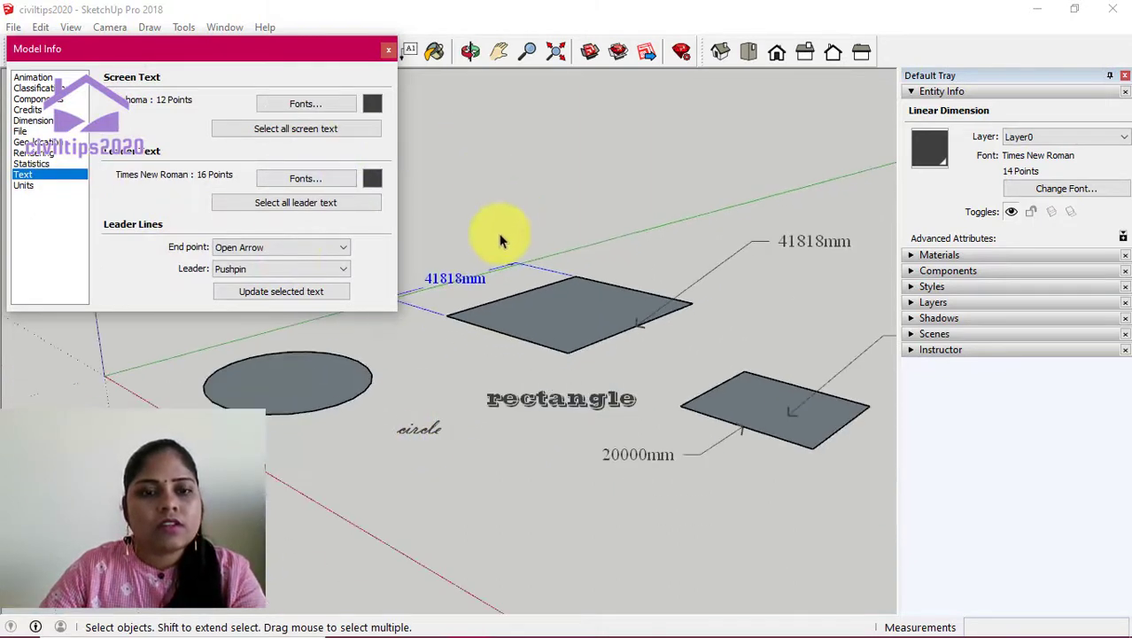
pyautogui.scroll(-1, 470, 247)
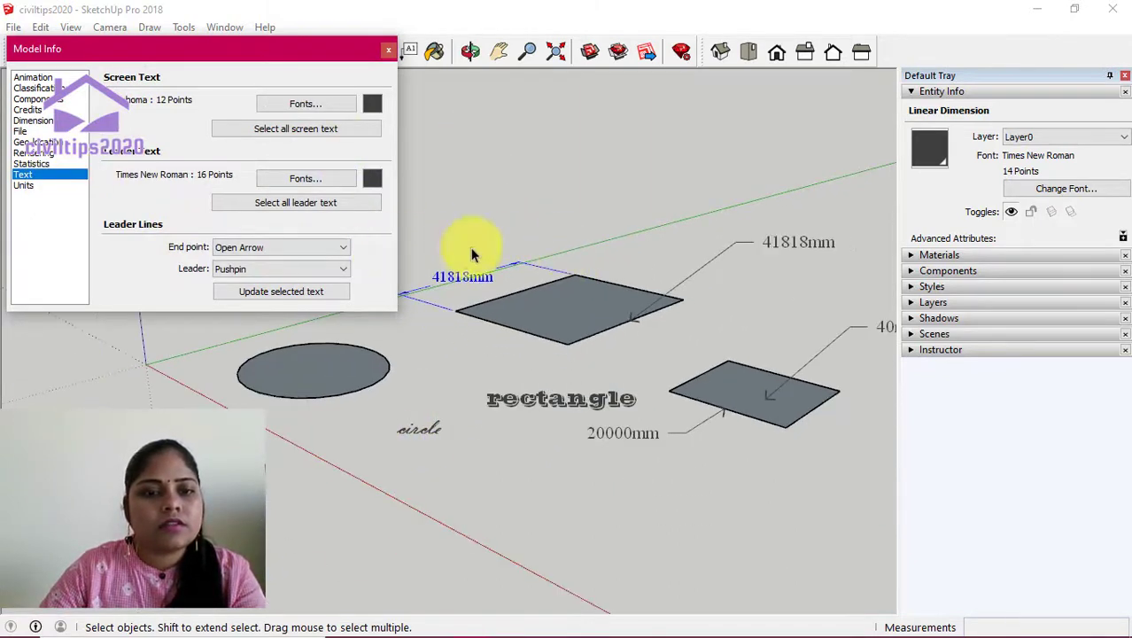
pyautogui.click(388, 50)
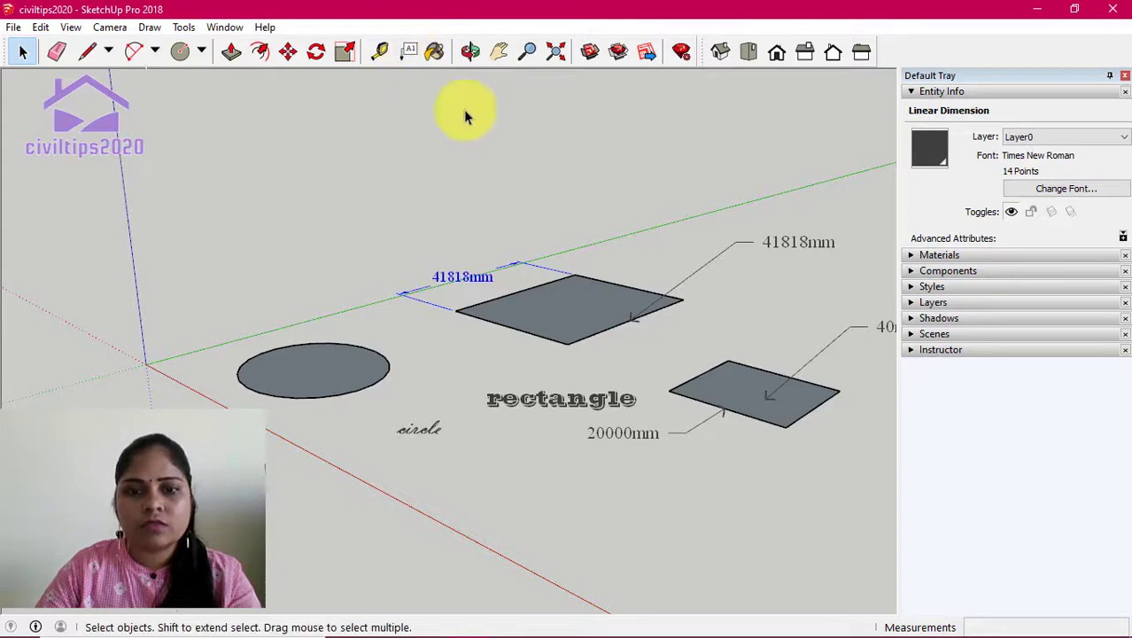
pyautogui.scroll(-1, 700, 301)
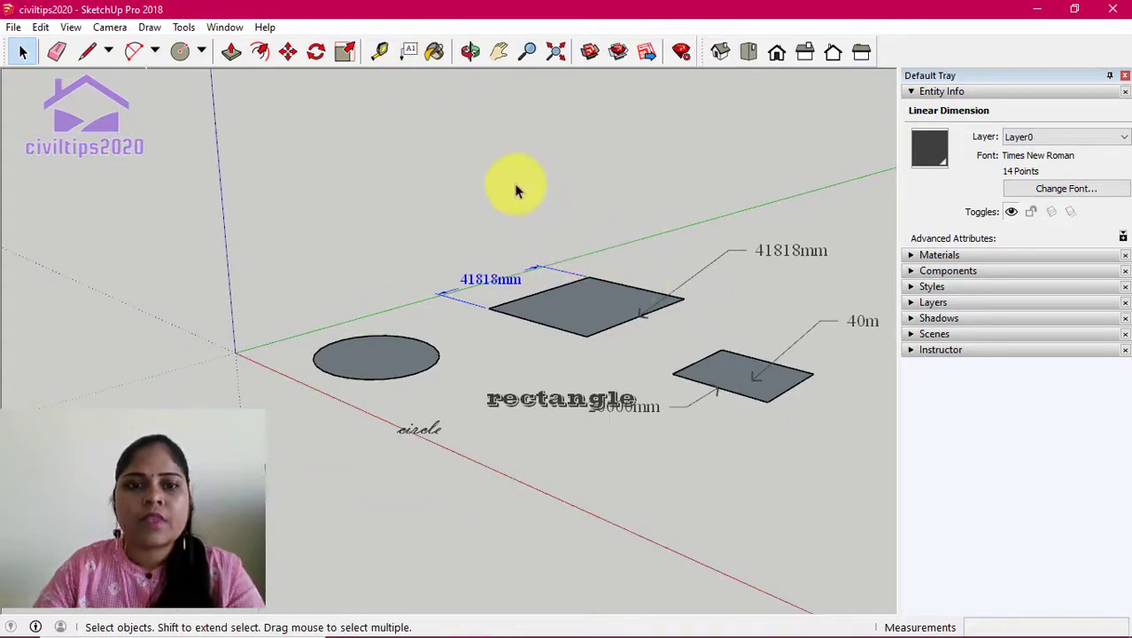